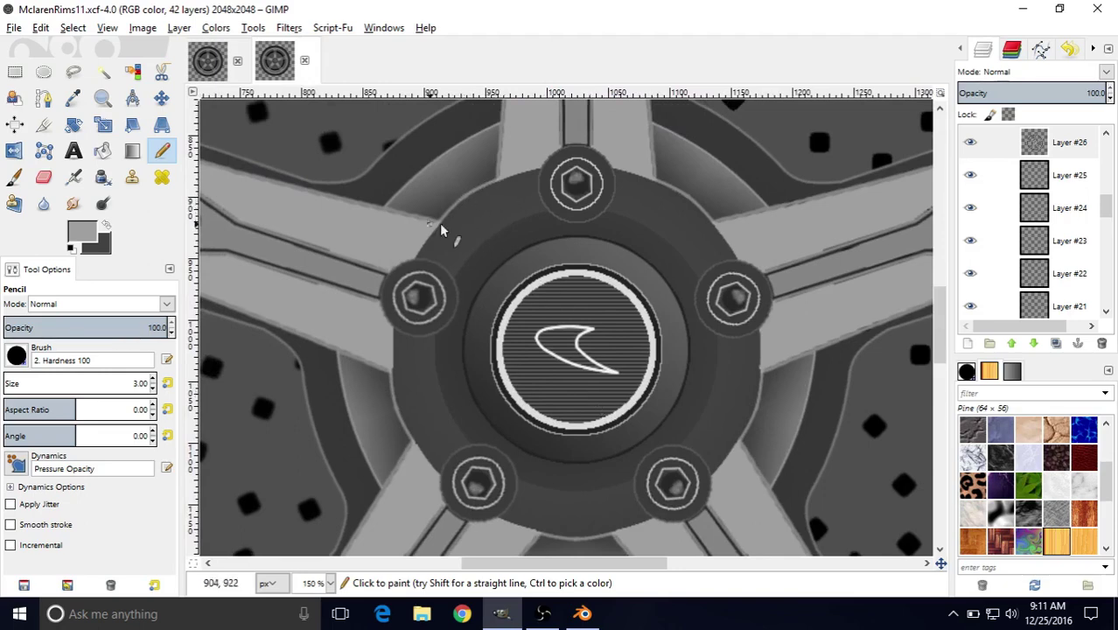
- Examine the wheel artwork as a whole and close up around the hub, lug bolts and spokes
ctrl+scroll(579, 273, down, 4)
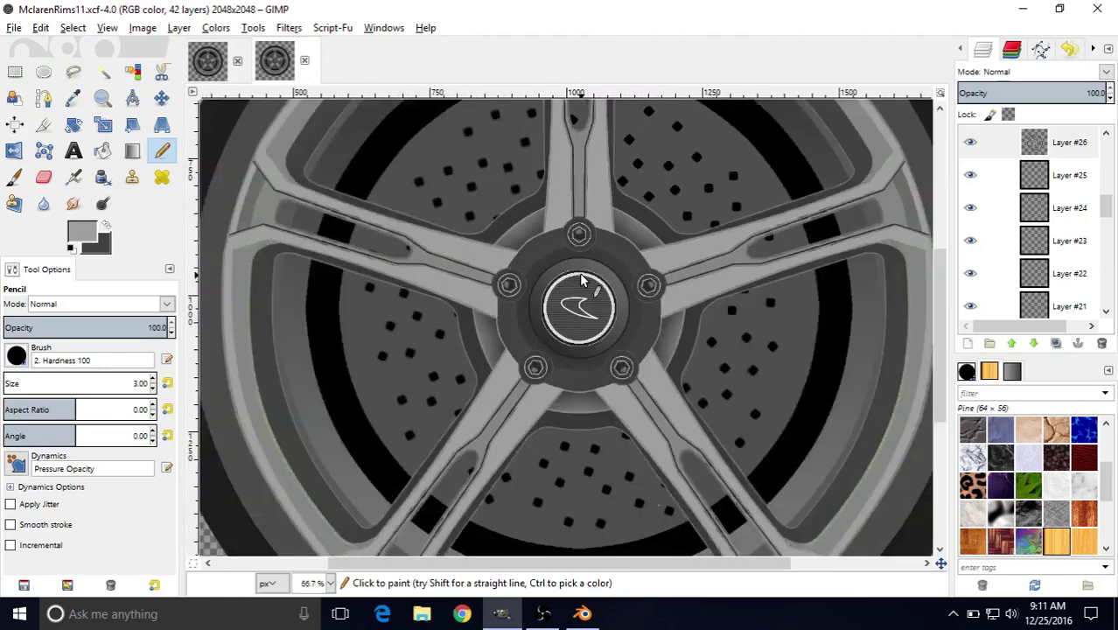
ctrl+scroll(580, 280, down, 1)
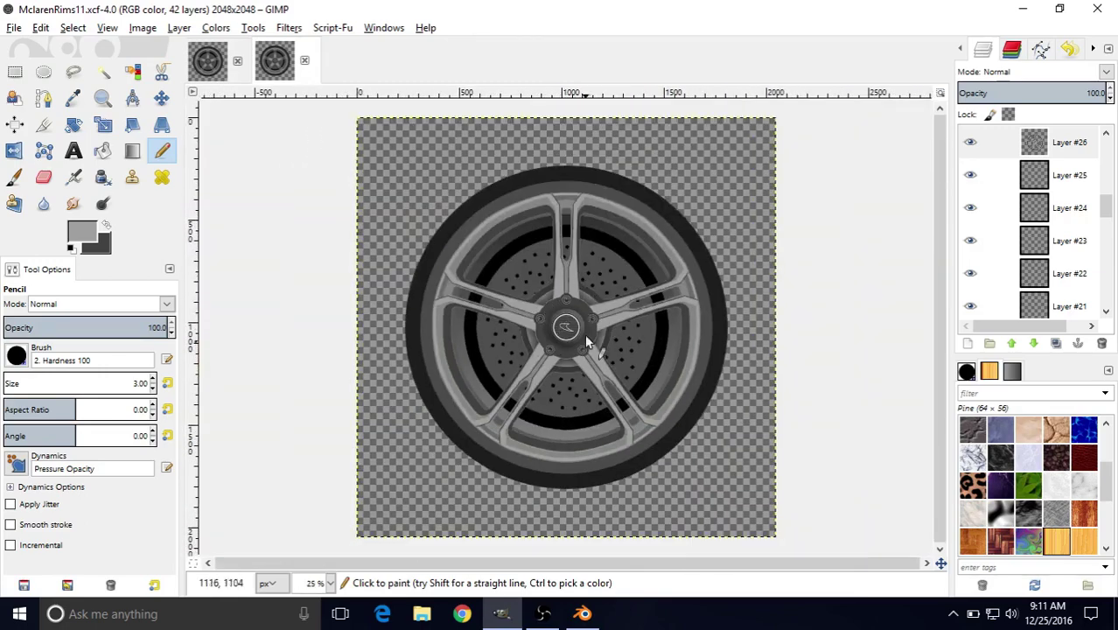
ctrl+scroll(584, 334, up, 3)
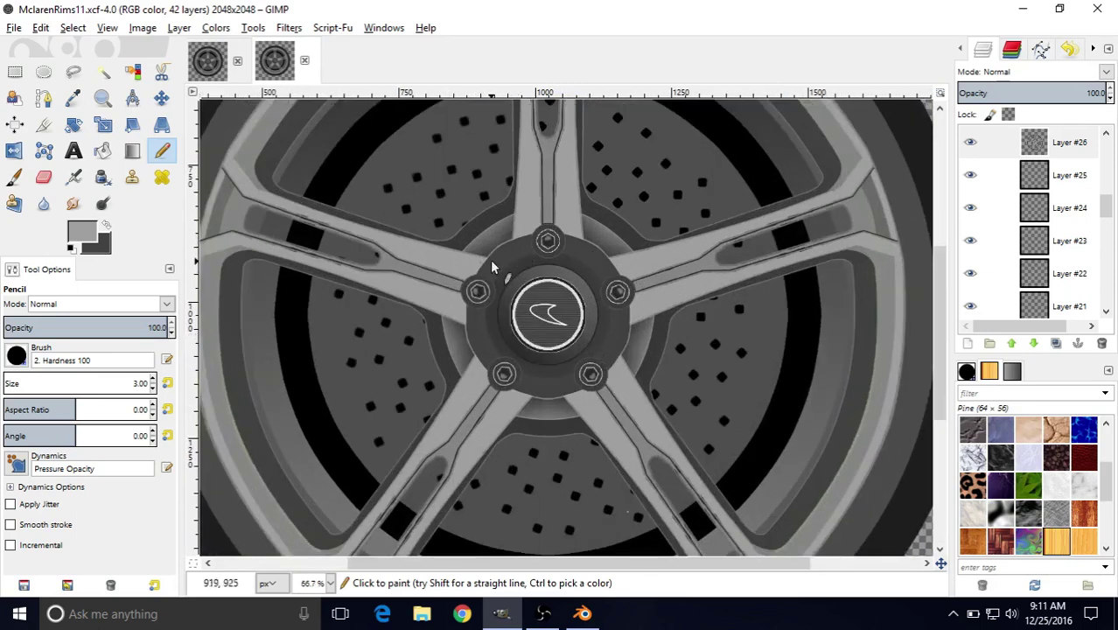
scroll(525, 262, up, 2)
shift+scroll(560, 276, left, 2)
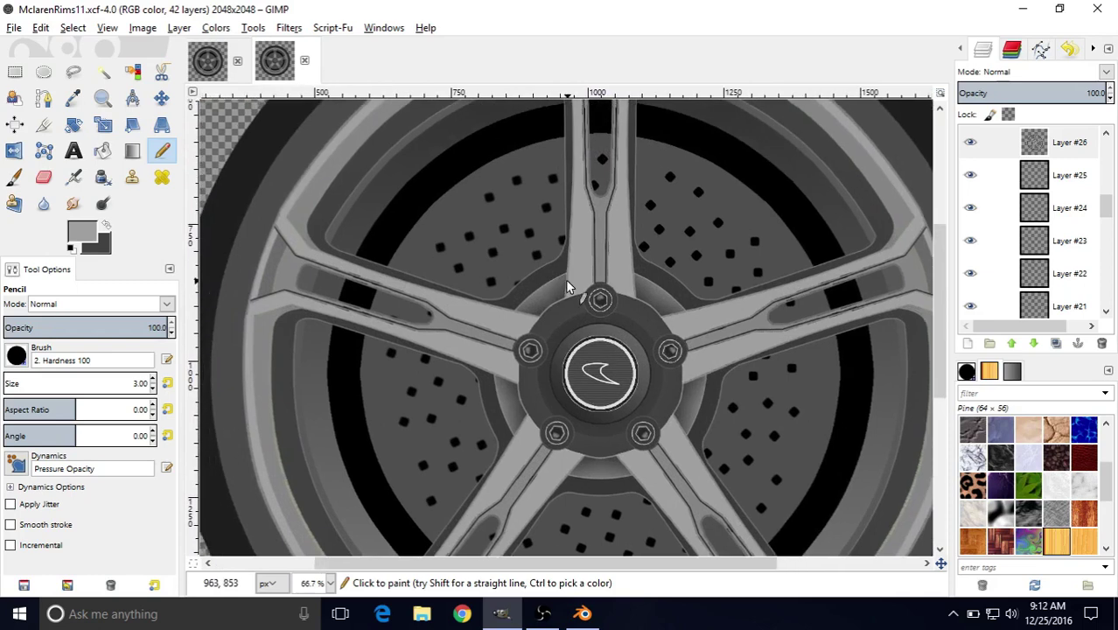
ctrl+scroll(565, 279, down, 2)
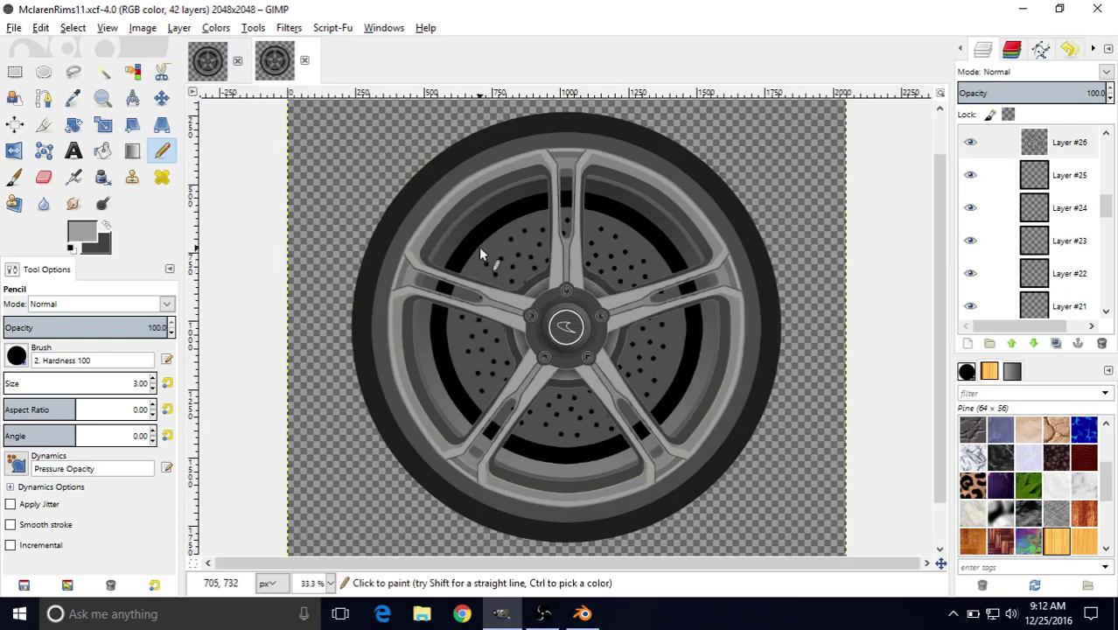
- Export the wheel image as MclarenRims11.png into the Desktop's LowPolyCar folder, keeping the PNG options as offered
click(15, 29)
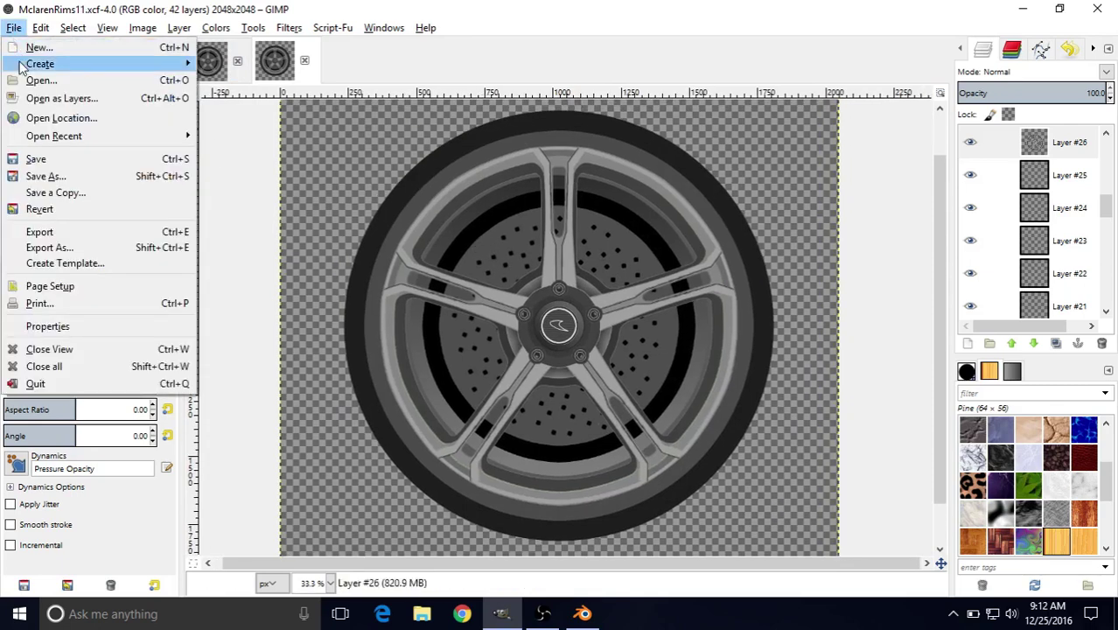
click(50, 247)
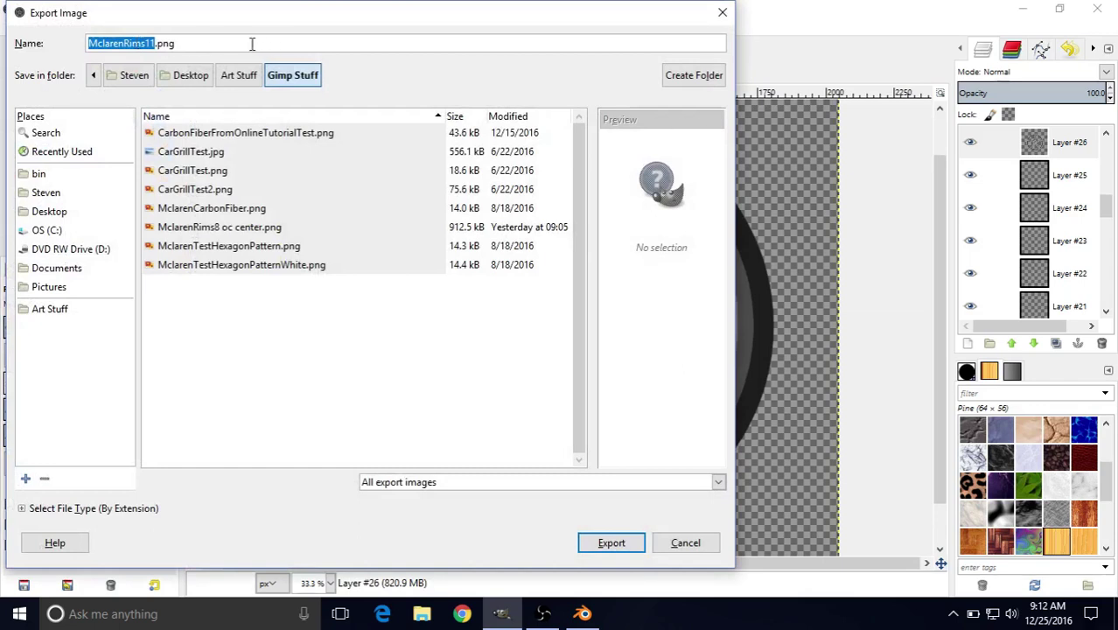
click(180, 77)
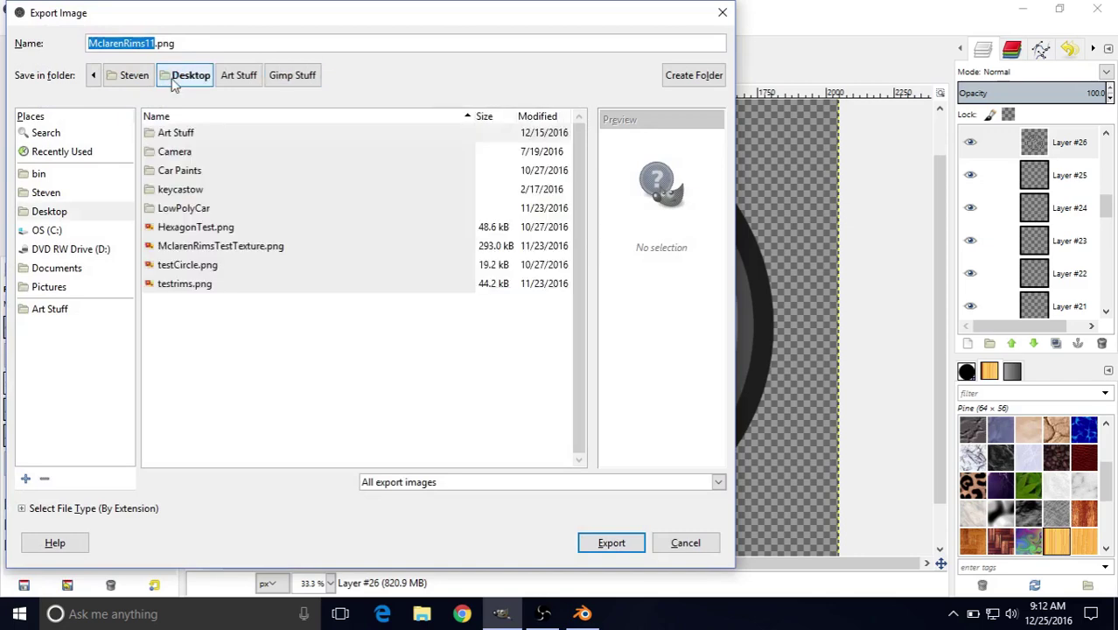
double_click(173, 210)
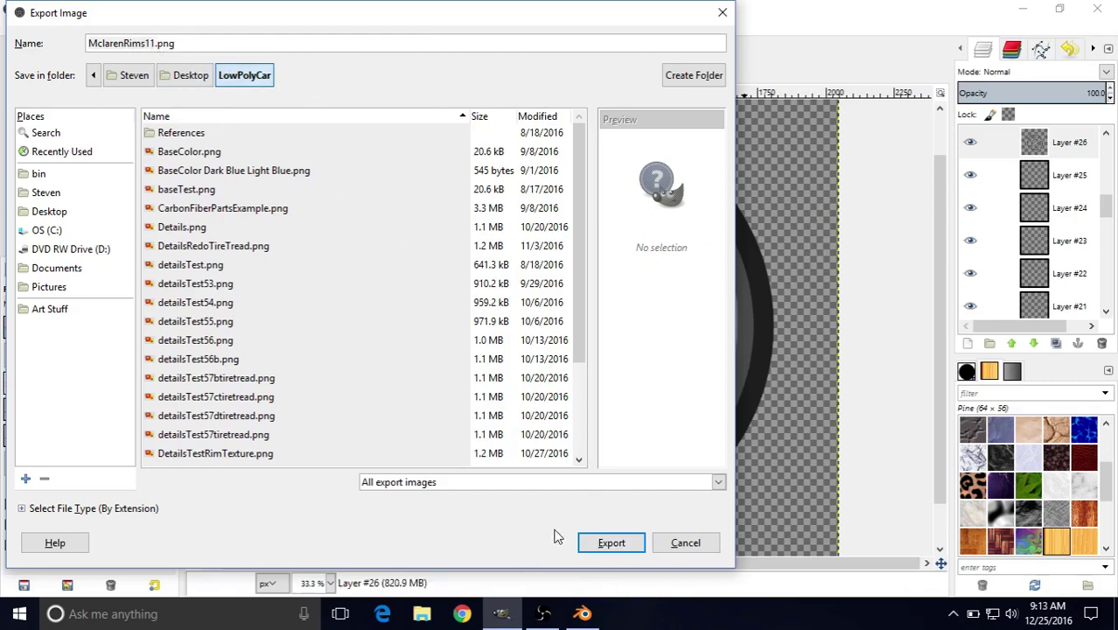
click(589, 542)
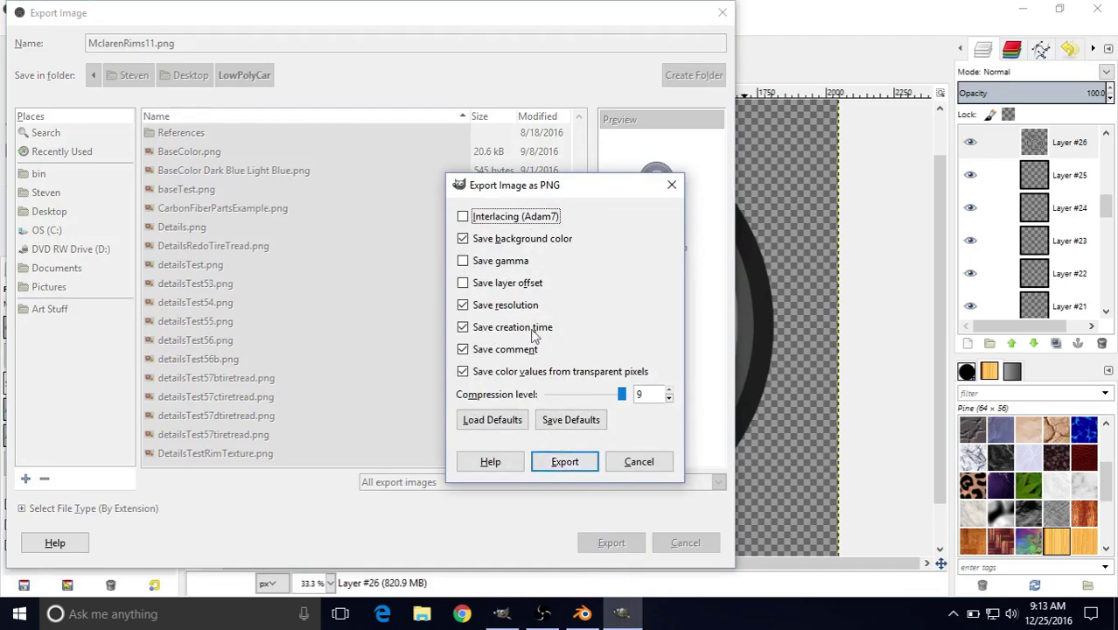
click(562, 464)
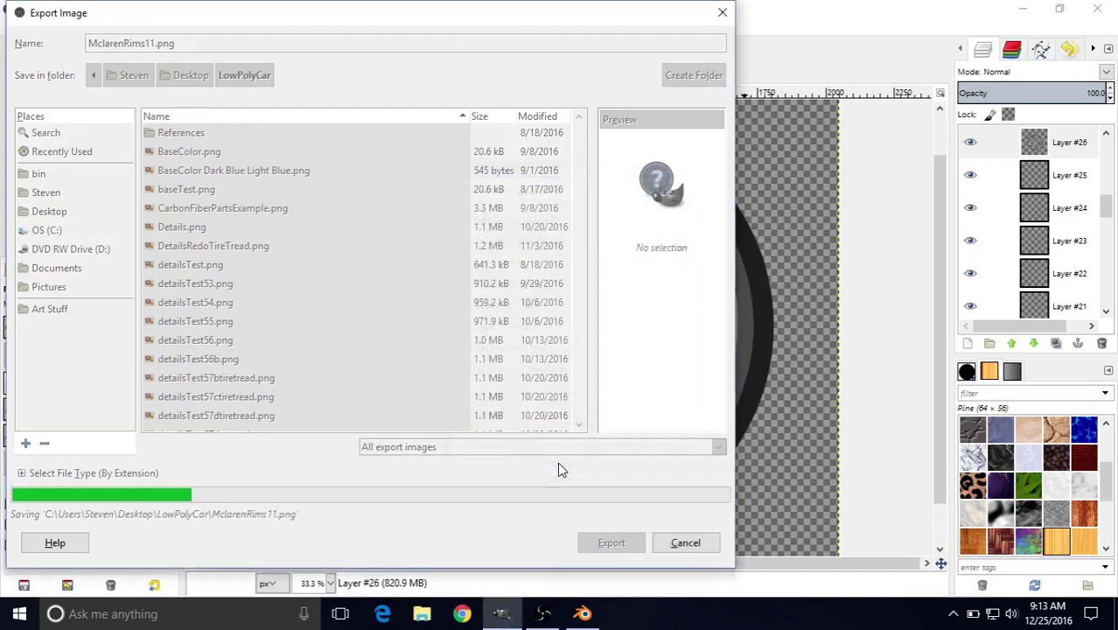
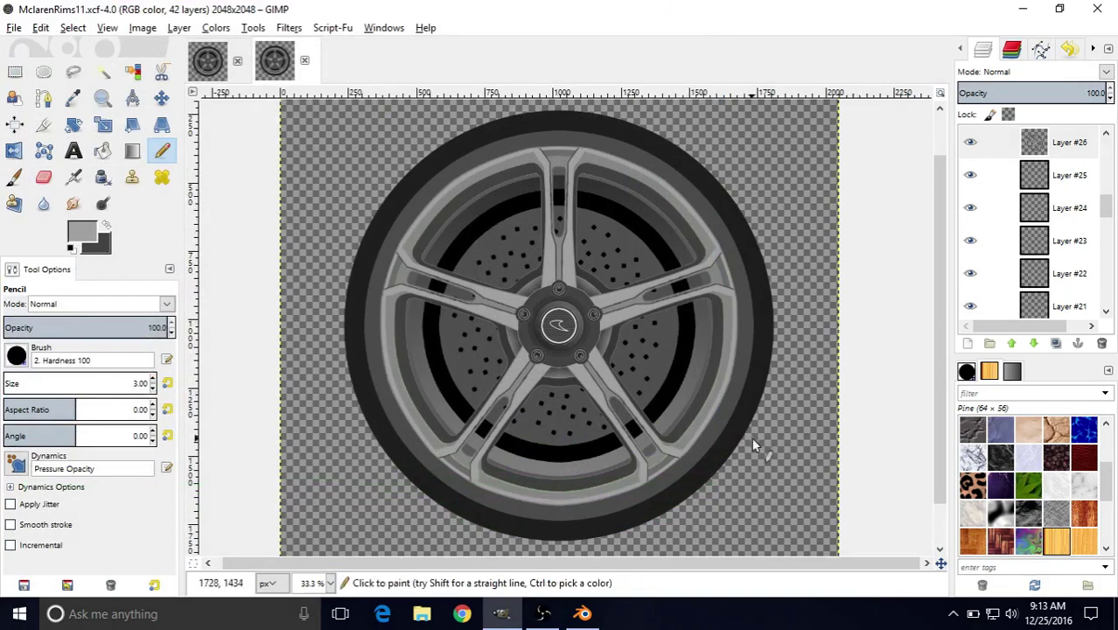
- Quit GIMP, discarding the unsaved changes to the MclarenRims8 image, and return to the car model in Blender
click(581, 614)
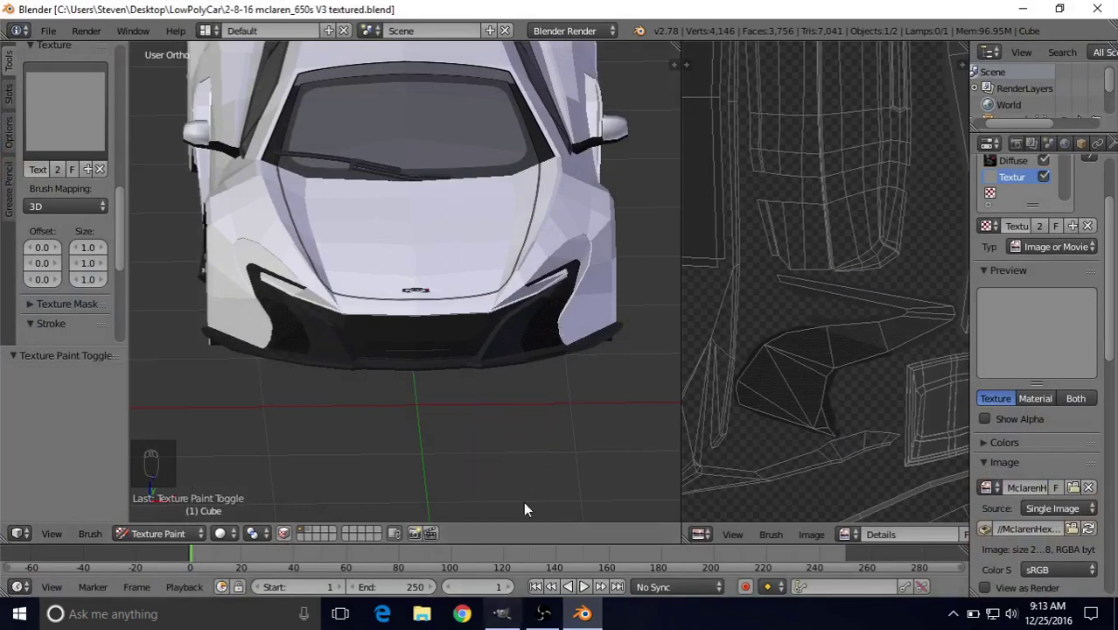
click(502, 617)
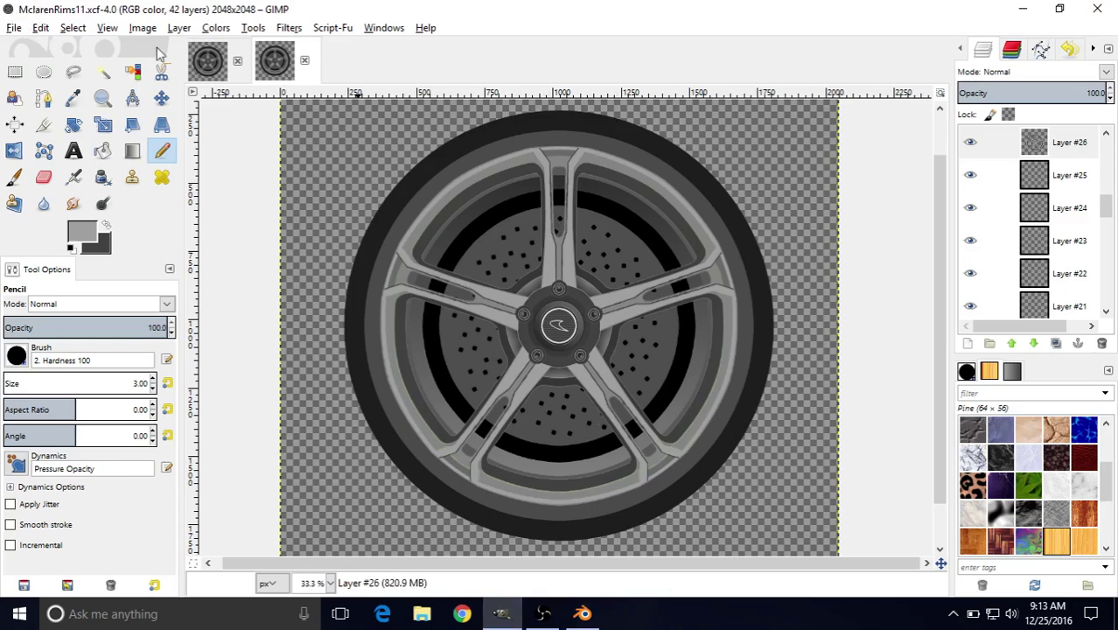
click(215, 70)
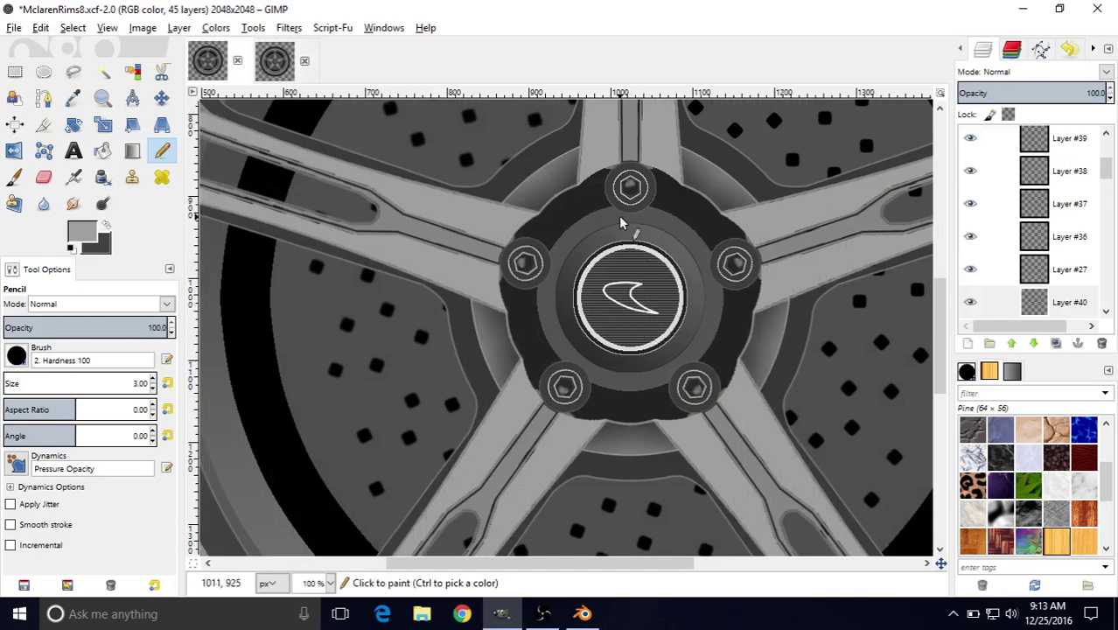
click(274, 65)
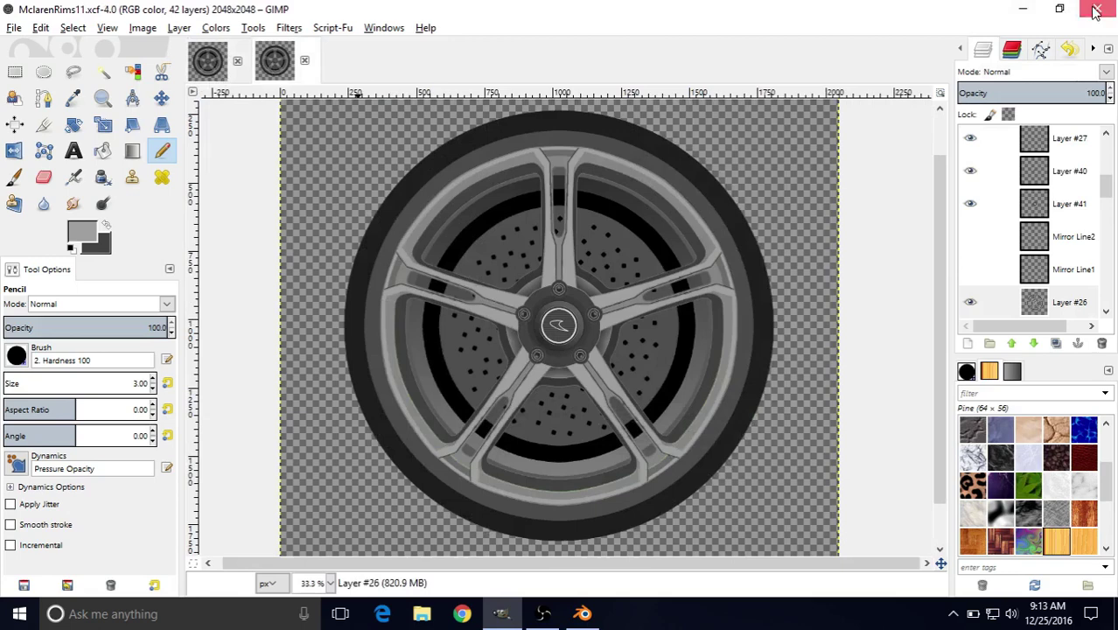
click(1095, 11)
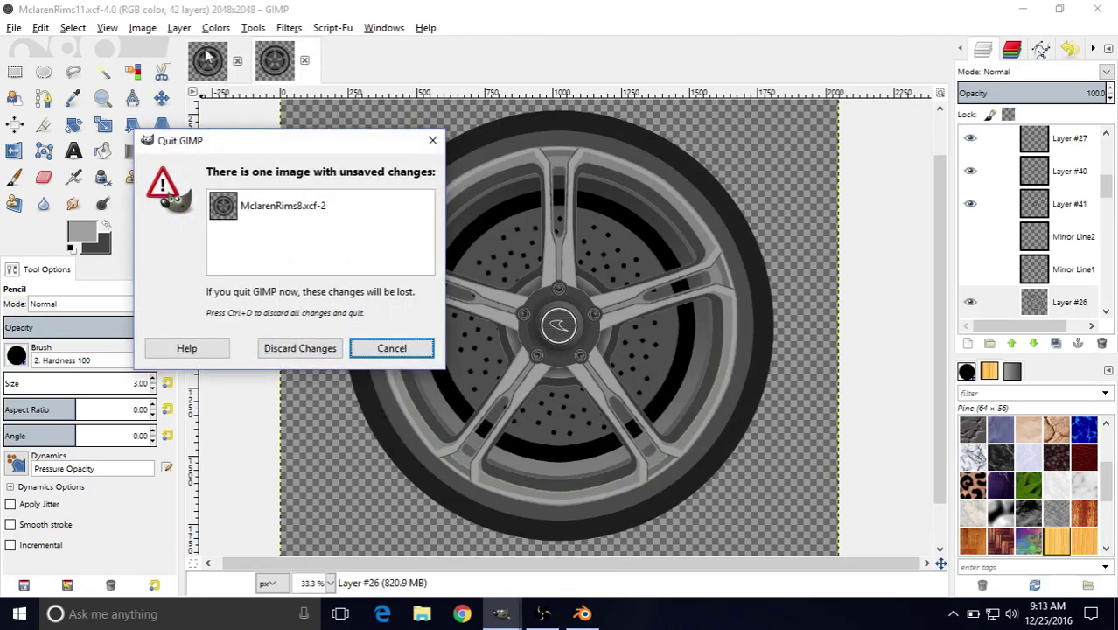
click(300, 349)
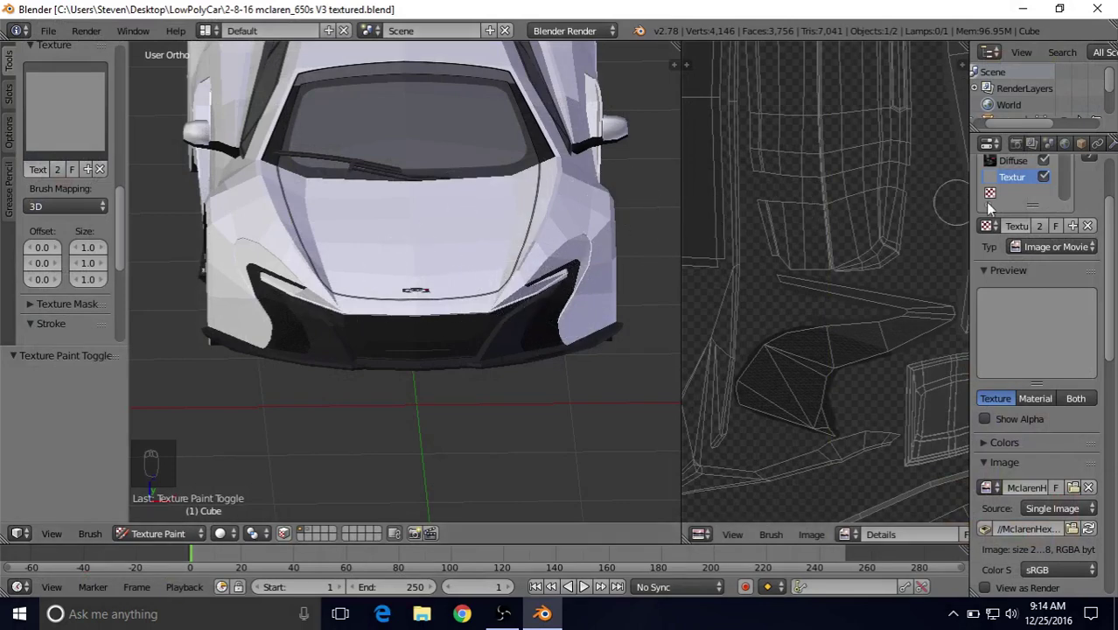
- Add a new texture in the empty slot below the existing textures of the car's material
drag(1109, 216, 1109, 170)
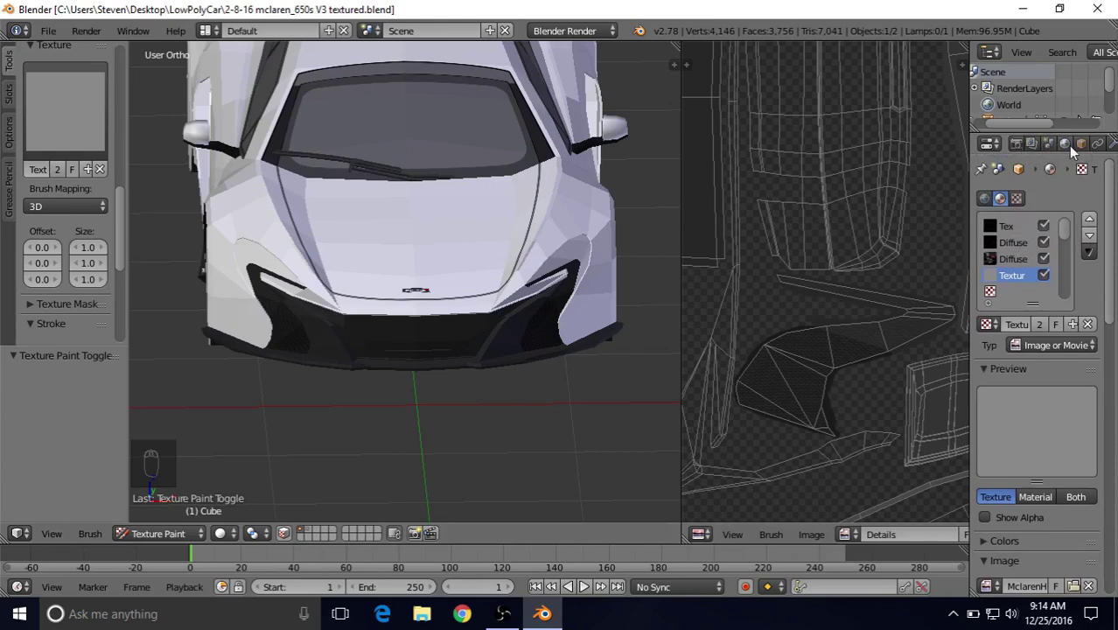
scroll(1068, 146, down, 2)
scroll(1068, 145, down, 5)
scroll(1056, 145, down, 3)
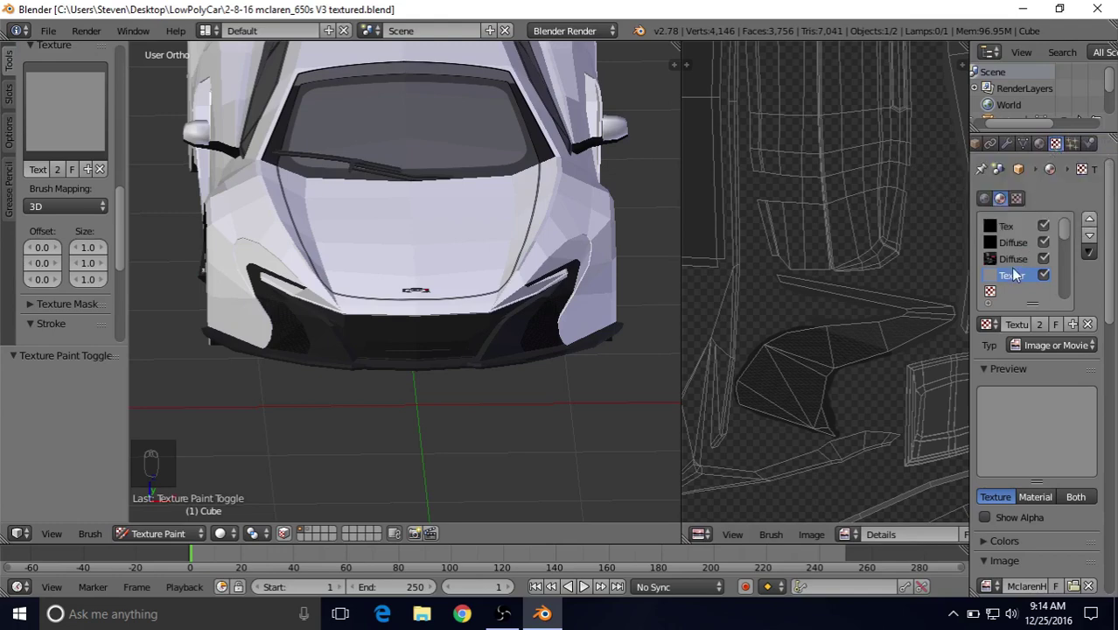
click(995, 294)
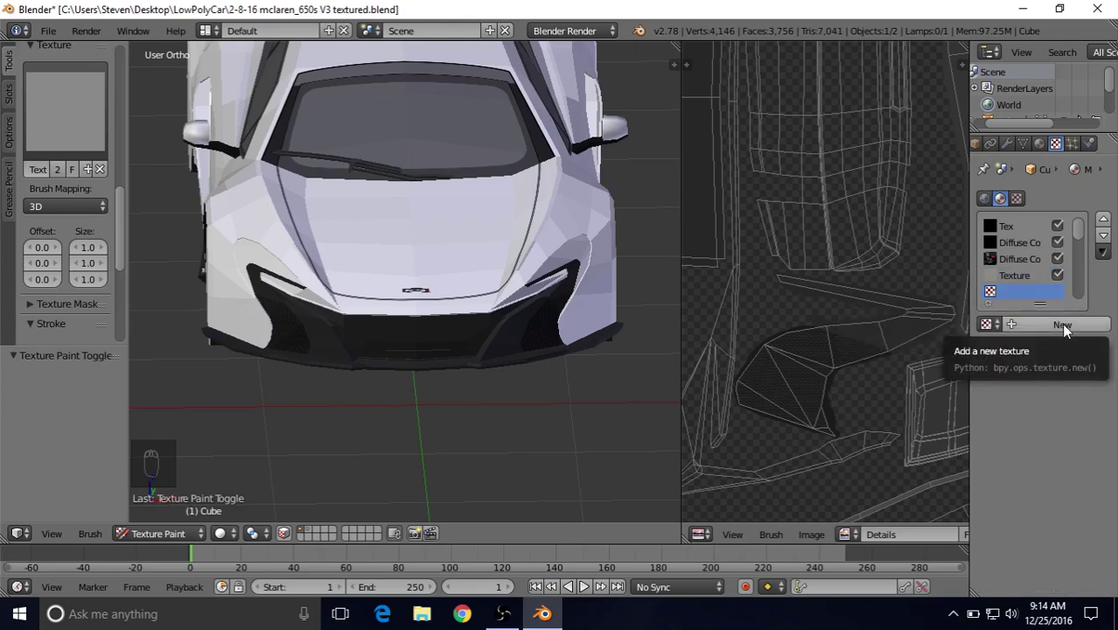
click(1063, 324)
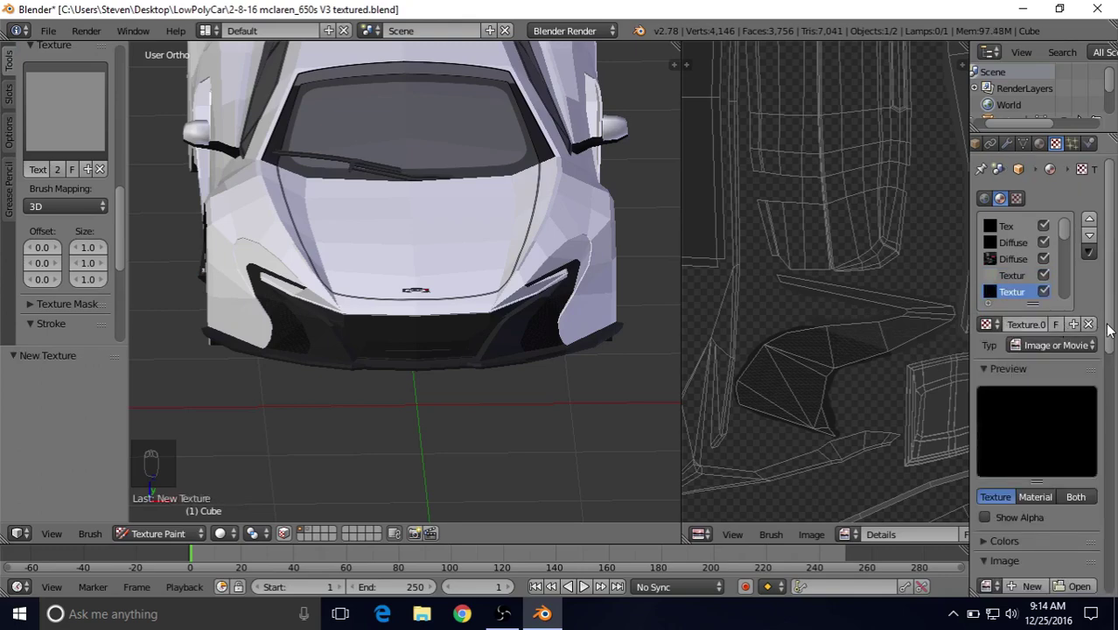
- Load MclarenRims11.png from the LowPolyCar folder as the new texture's image
drag(1107, 329, 1106, 420)
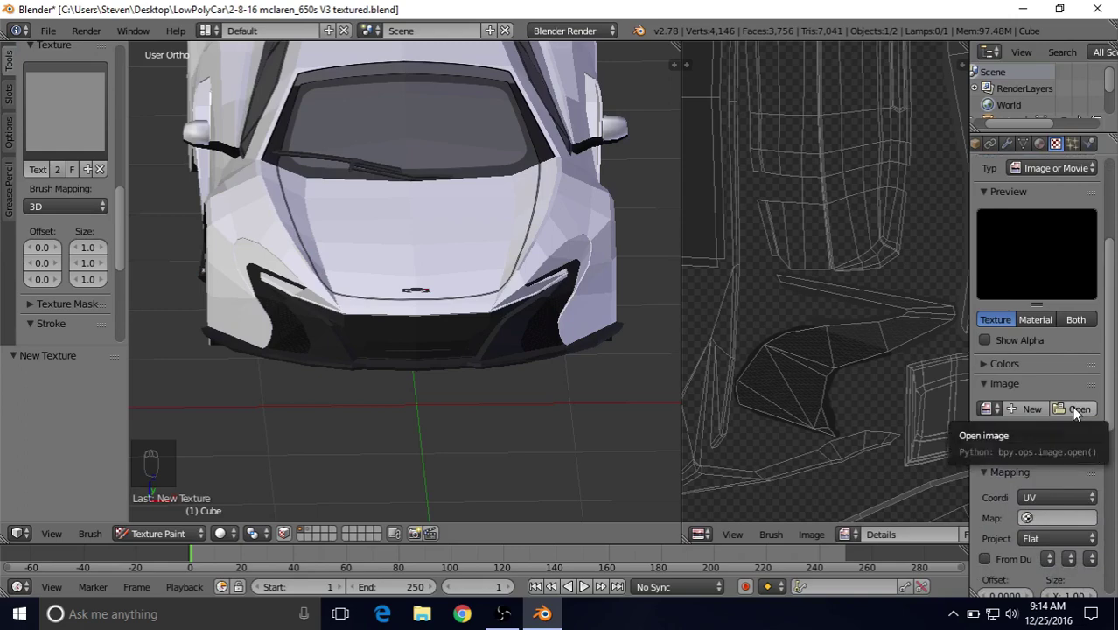
click(1075, 411)
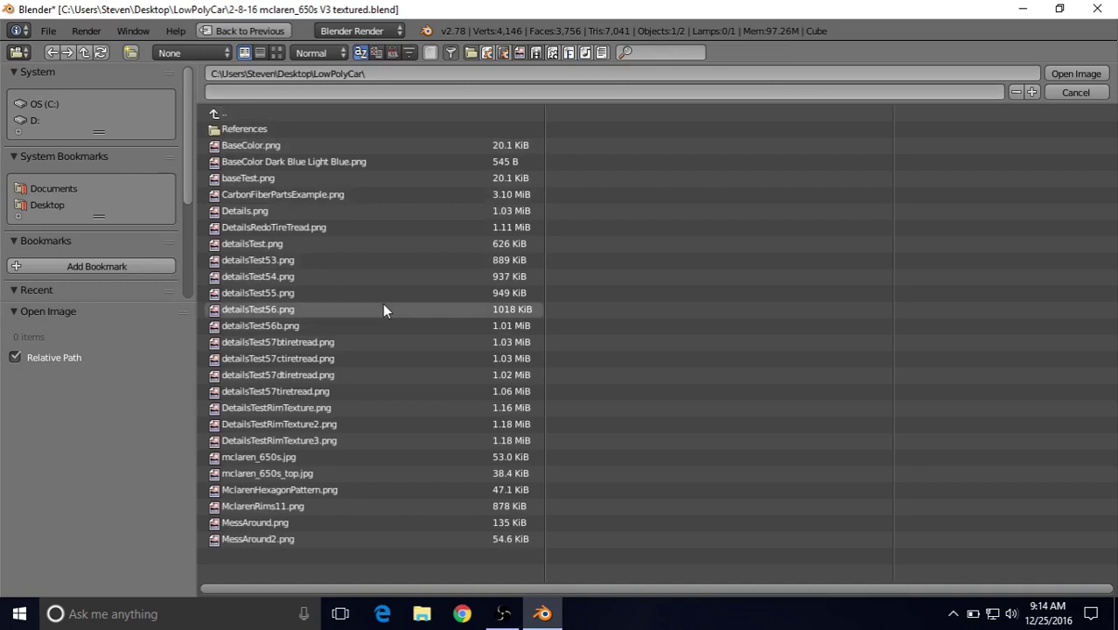
click(263, 508)
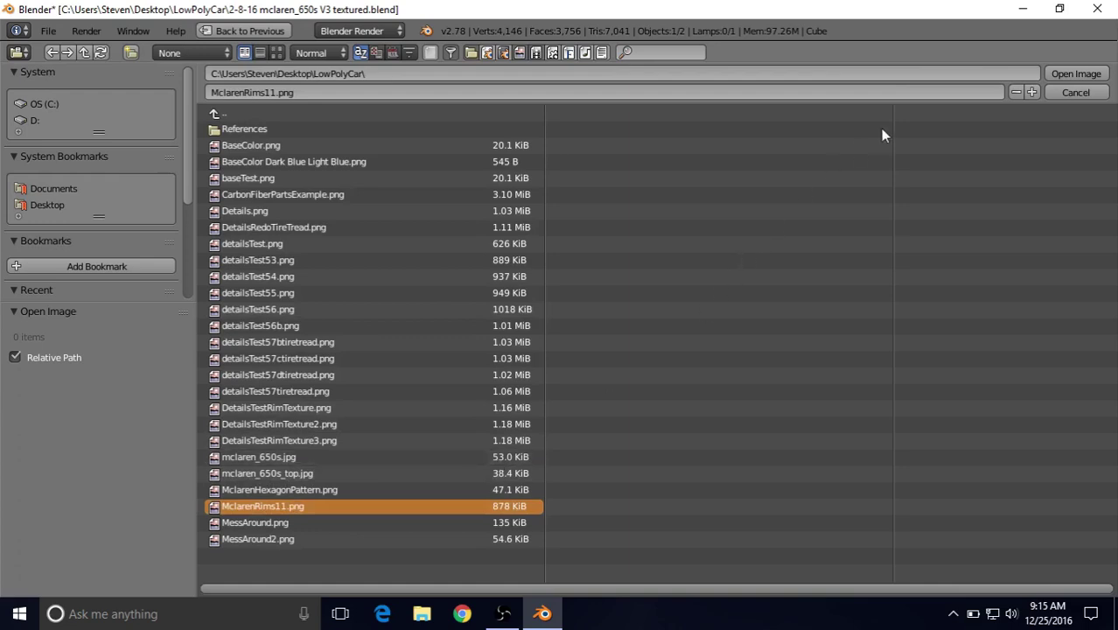
click(1054, 74)
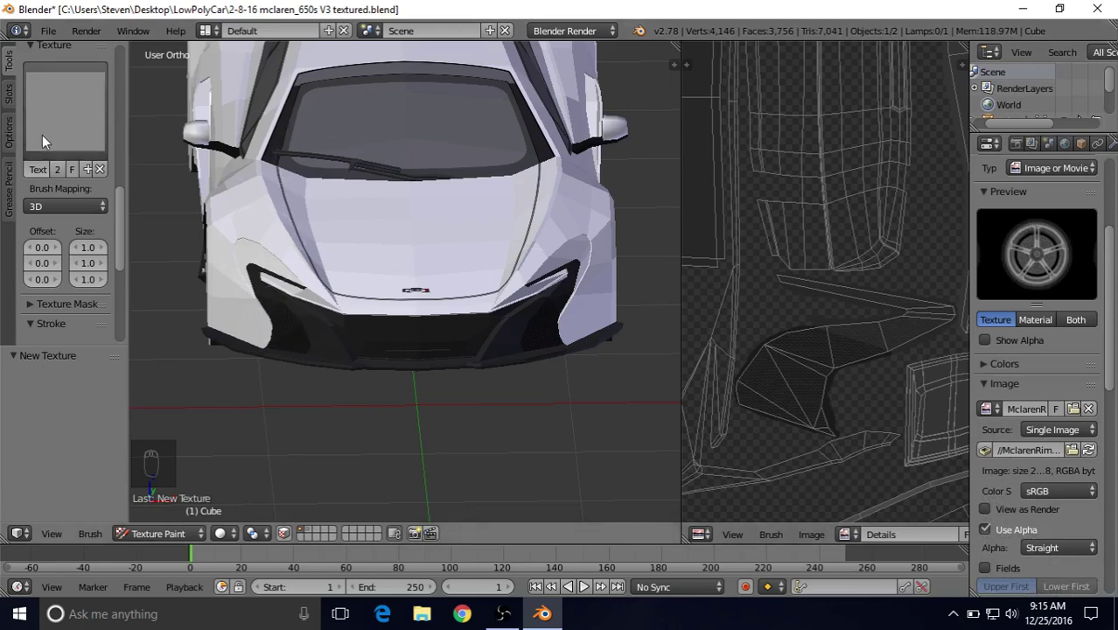
- Assign Texture.001, the wheel image texture, to the paint brush
drag(119, 205, 120, 149)
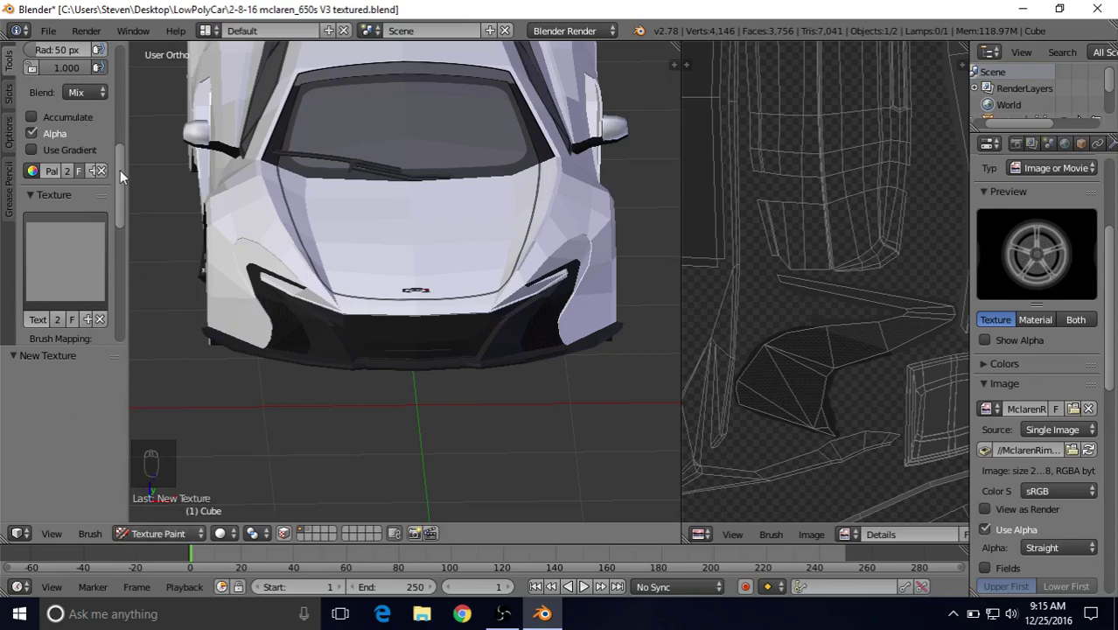
scroll(121, 175, down, 2)
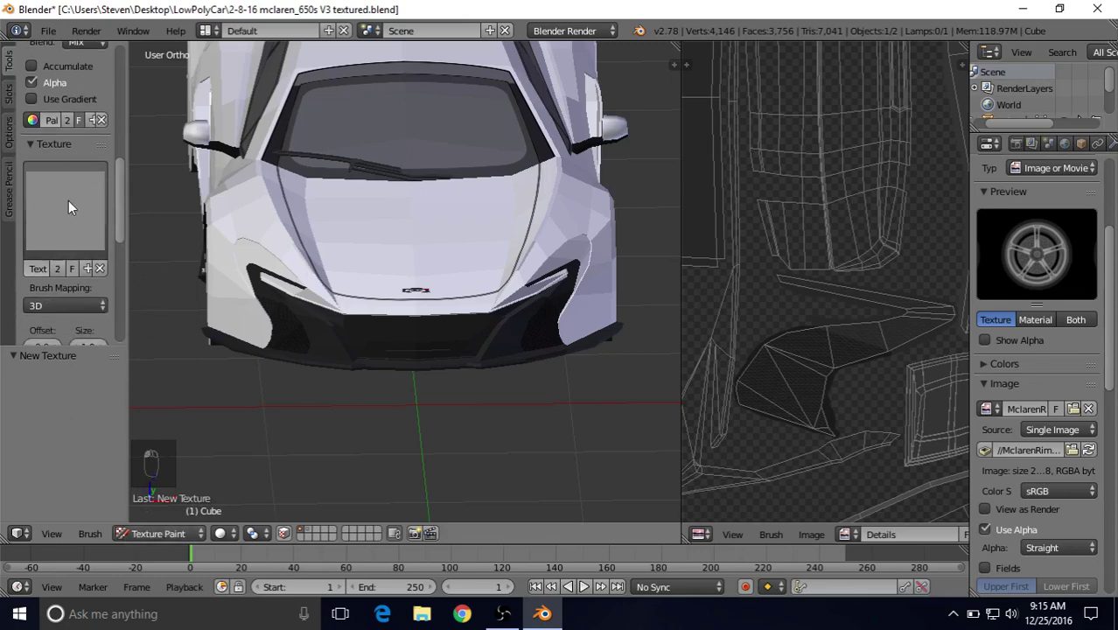
click(68, 200)
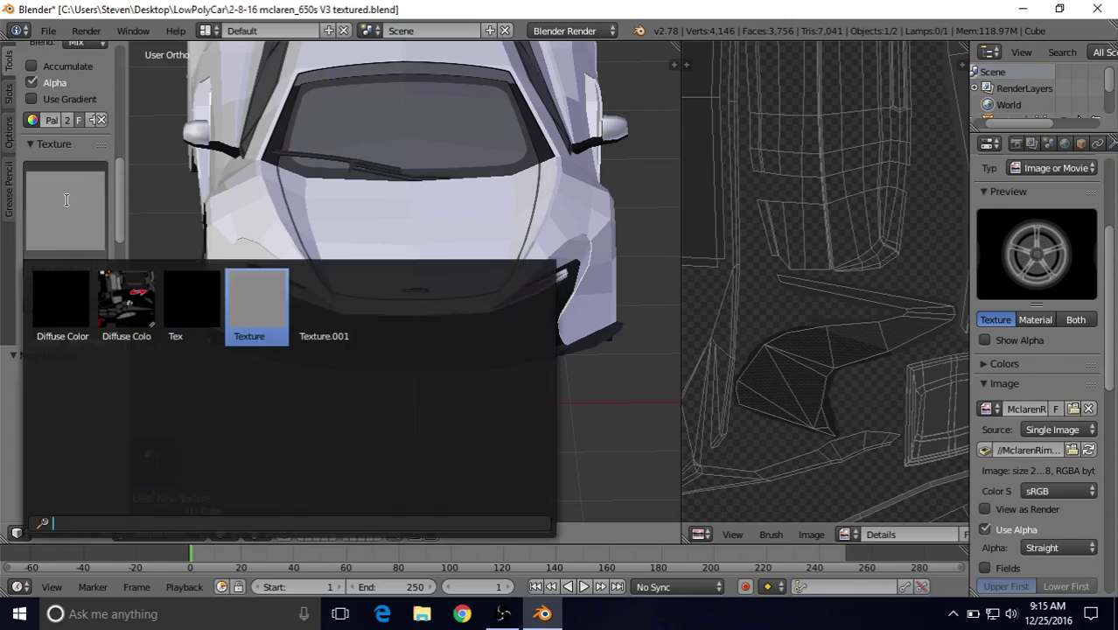
click(324, 303)
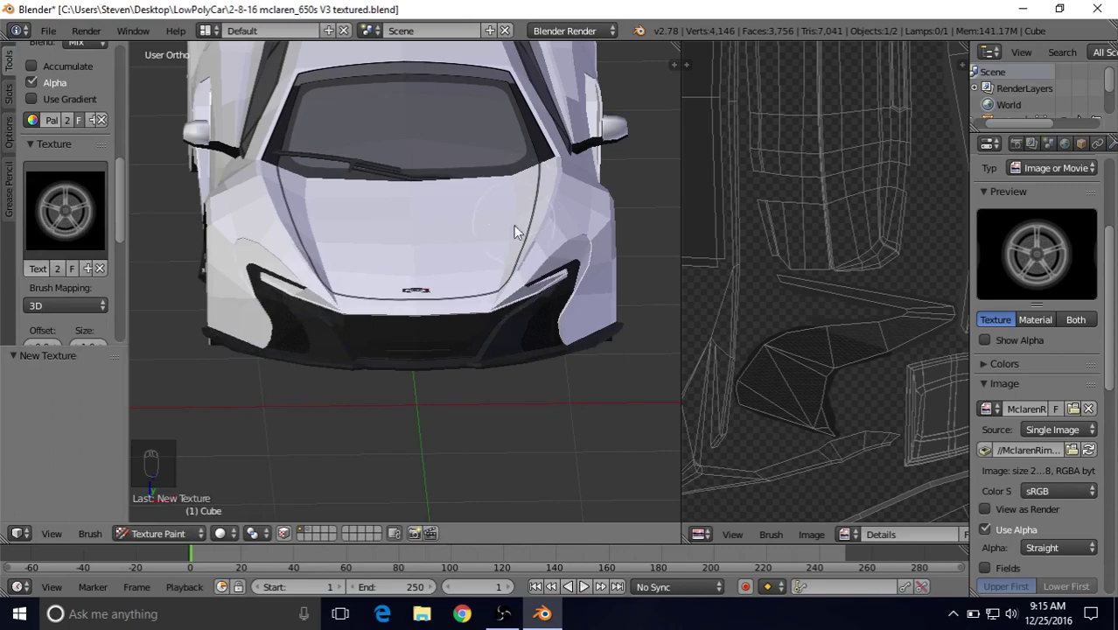
- Restrict painting to the front wheel's outer faces with face selection masking, and set the brush mapping to Stencil
mouse_move(530, 292)
middle_down()
mouse_move(506, 257)
mouse_move(439, 250)
mouse_move(341, 269)
mouse_move(377, 260)
middle_up()
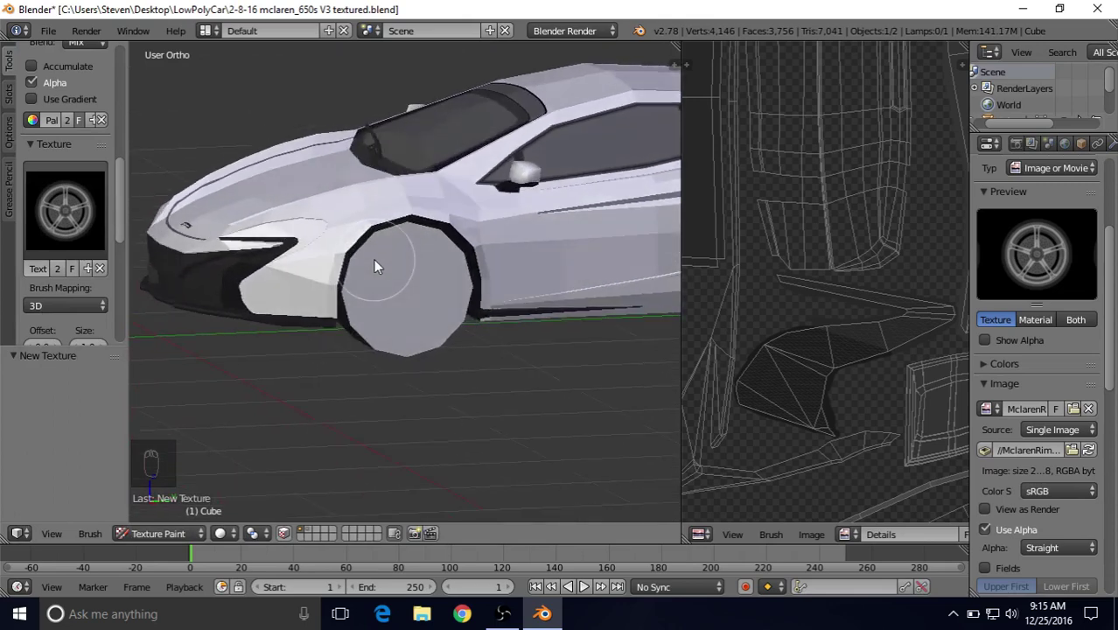
click(285, 533)
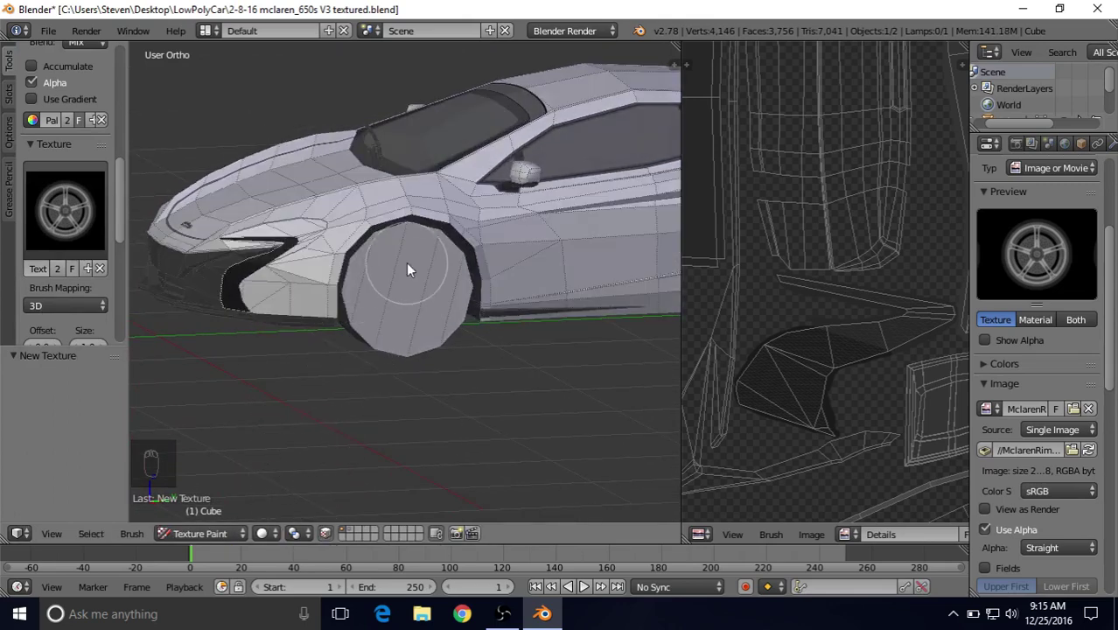
scroll(406, 262, up, 4)
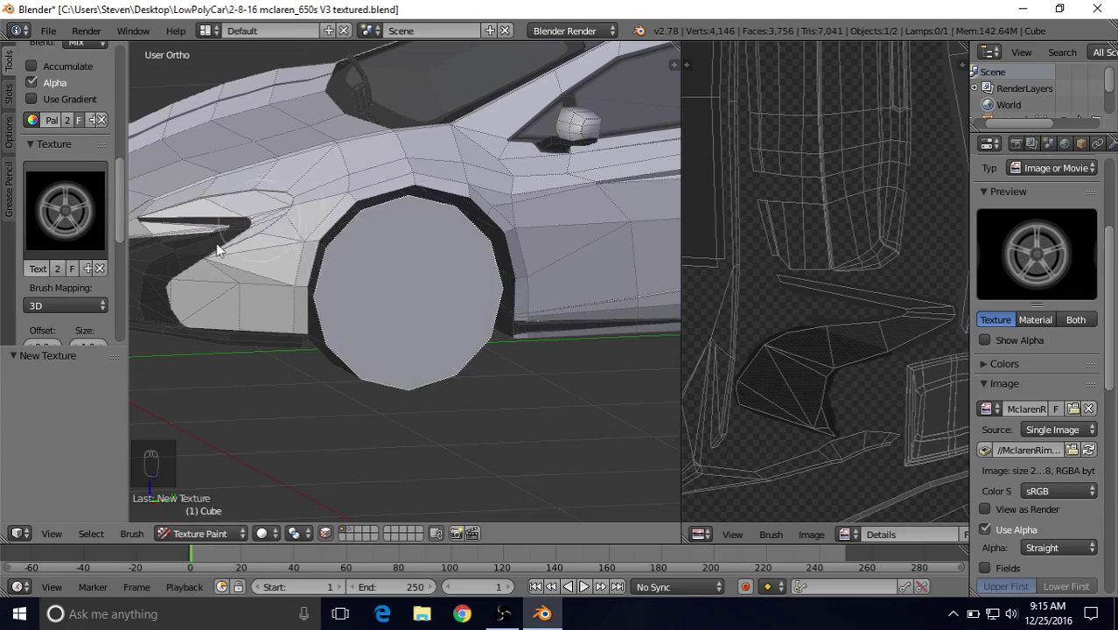
click(47, 305)
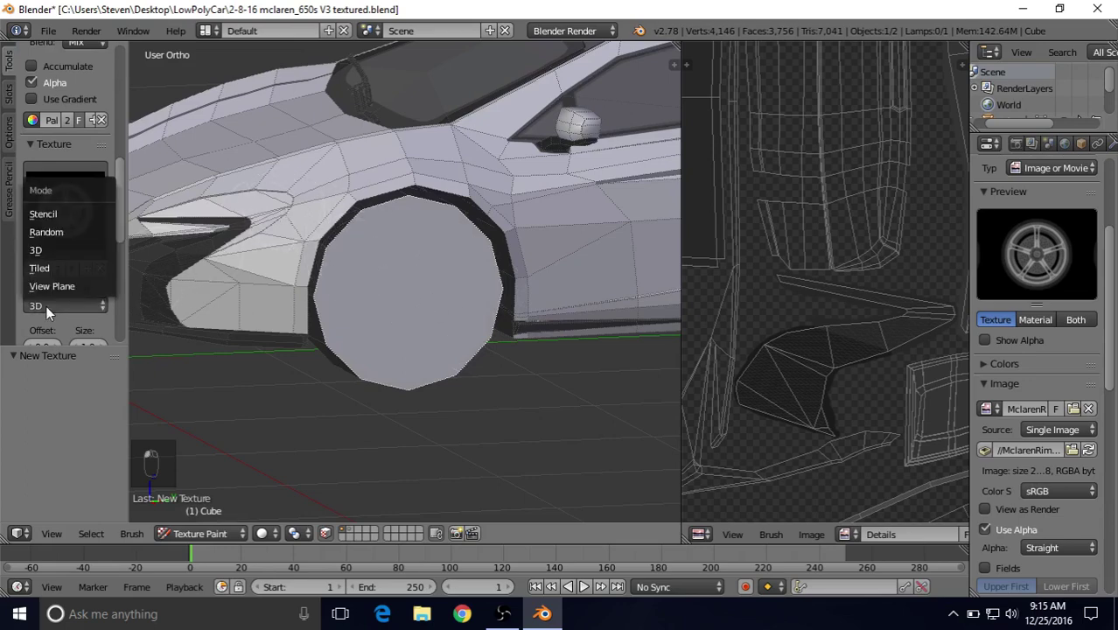
click(38, 216)
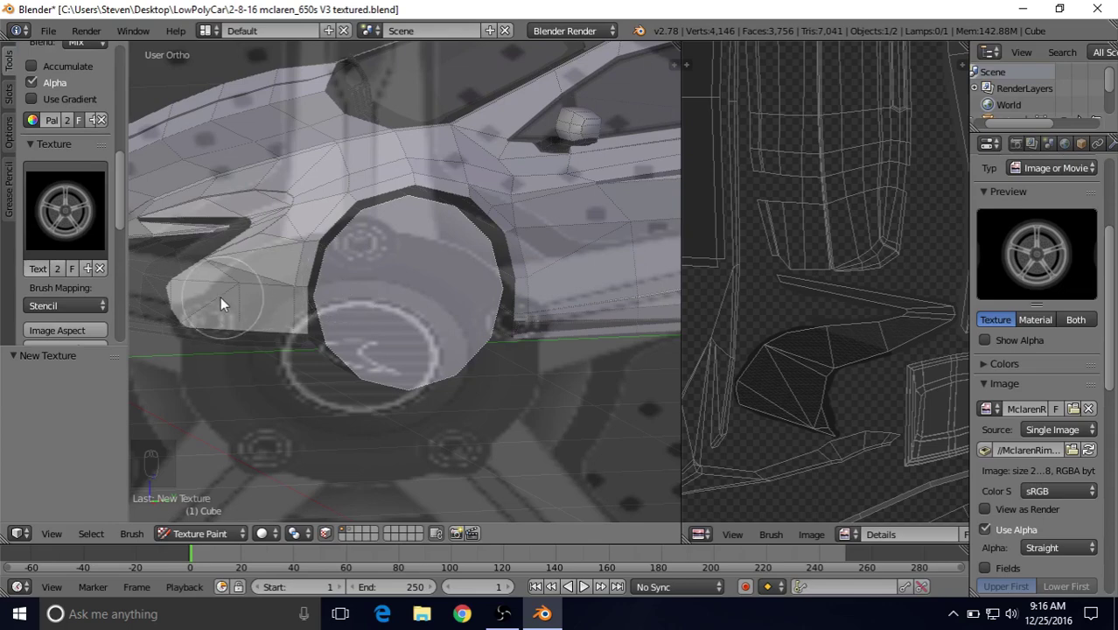
- Match the brush stencil to the wheel image's aspect ratio and shrink it to roughly the size of the front wheel
drag(118, 222, 122, 241)
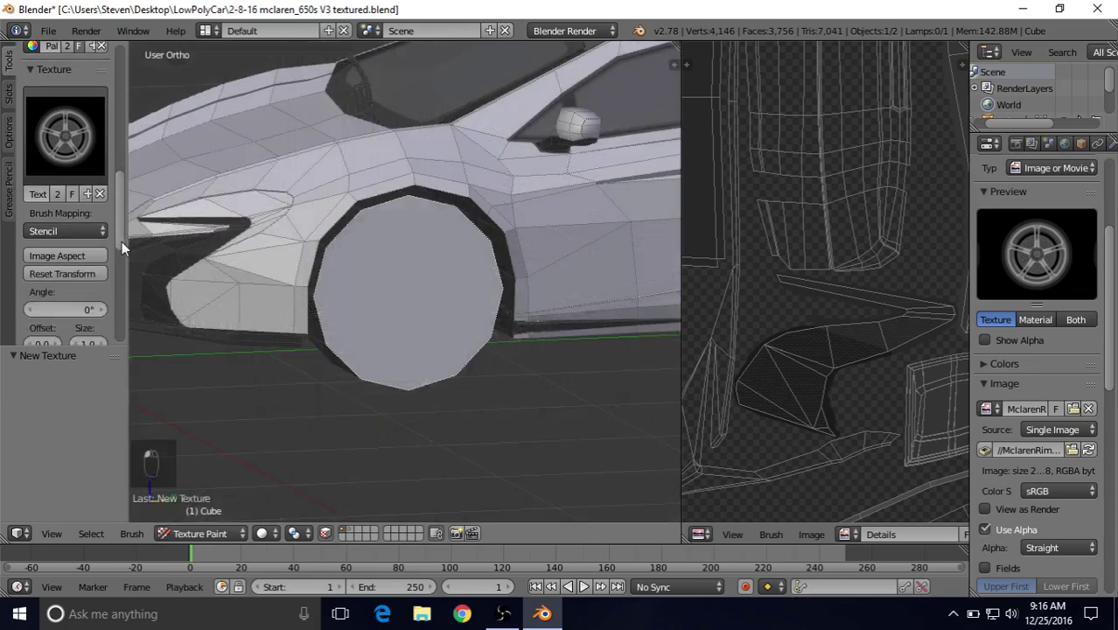
click(41, 256)
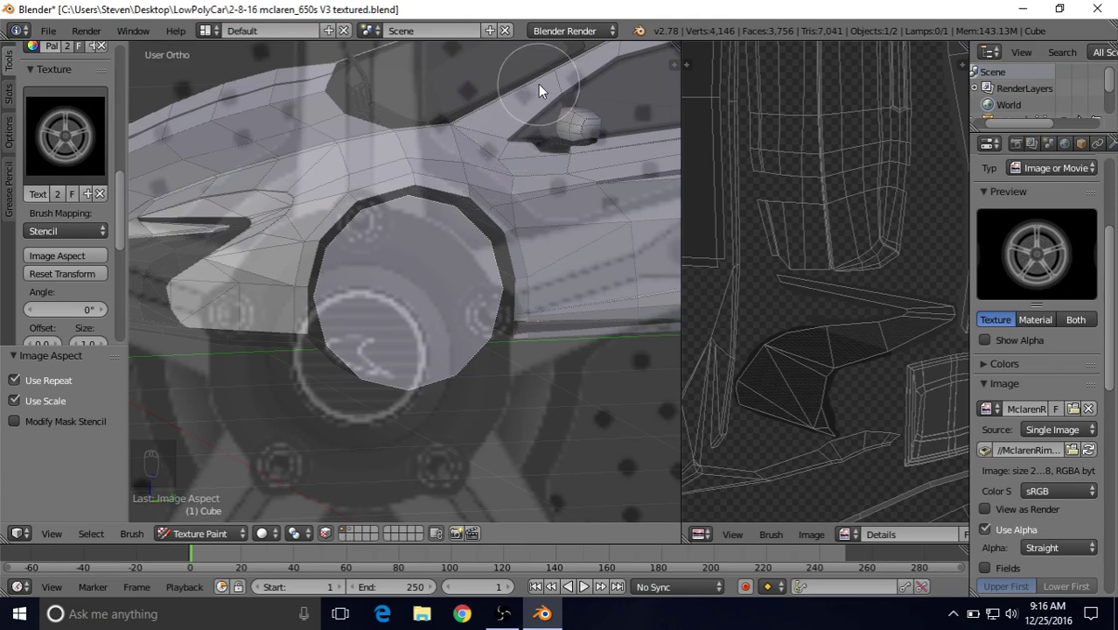
mouse_move(538, 84)
shift+right_down()
mouse_move(430, 238)
mouse_move(363, 306)
shift+right_up()
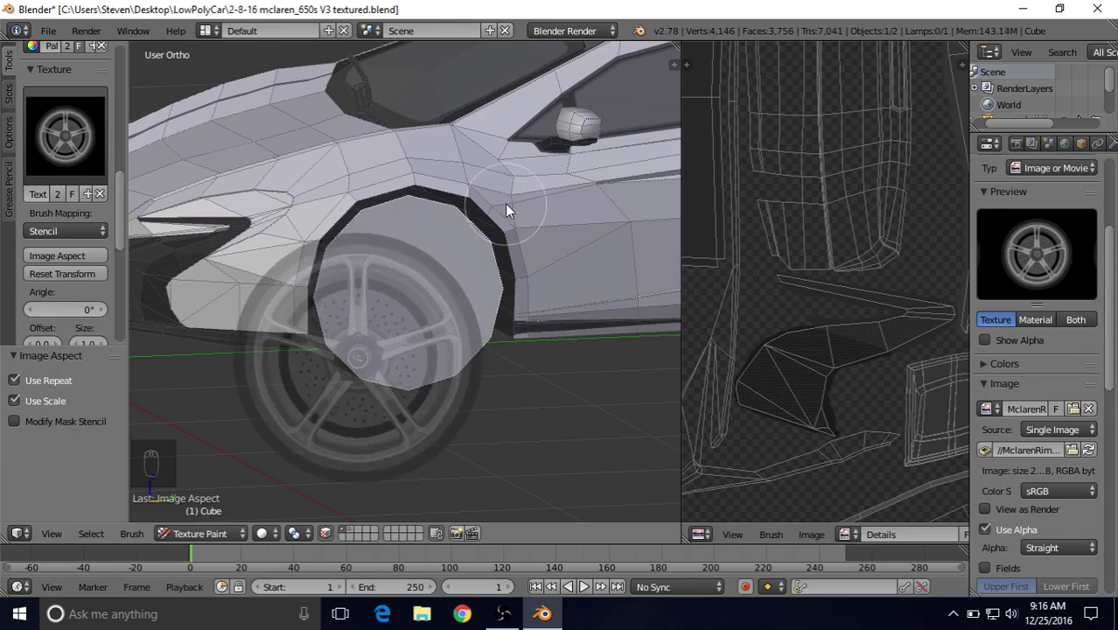
- Line up the front wheel with the stencil in the right orthographic view, and scale the stencil down towards the wheel's outline
key(KP_3)
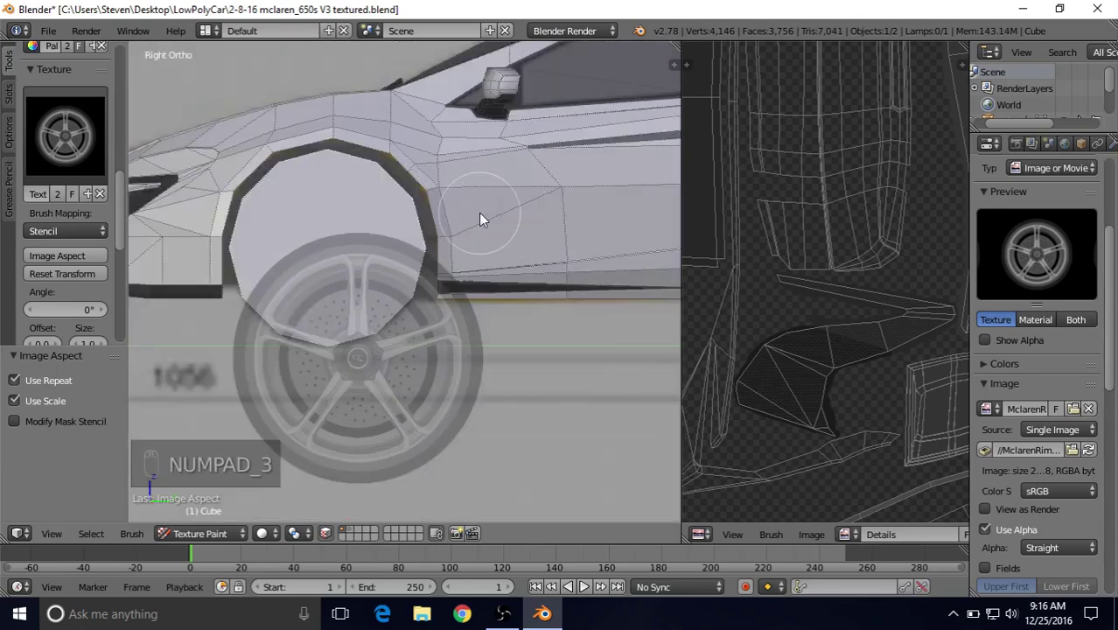
shift+middle_drag(479, 215, 510, 251)
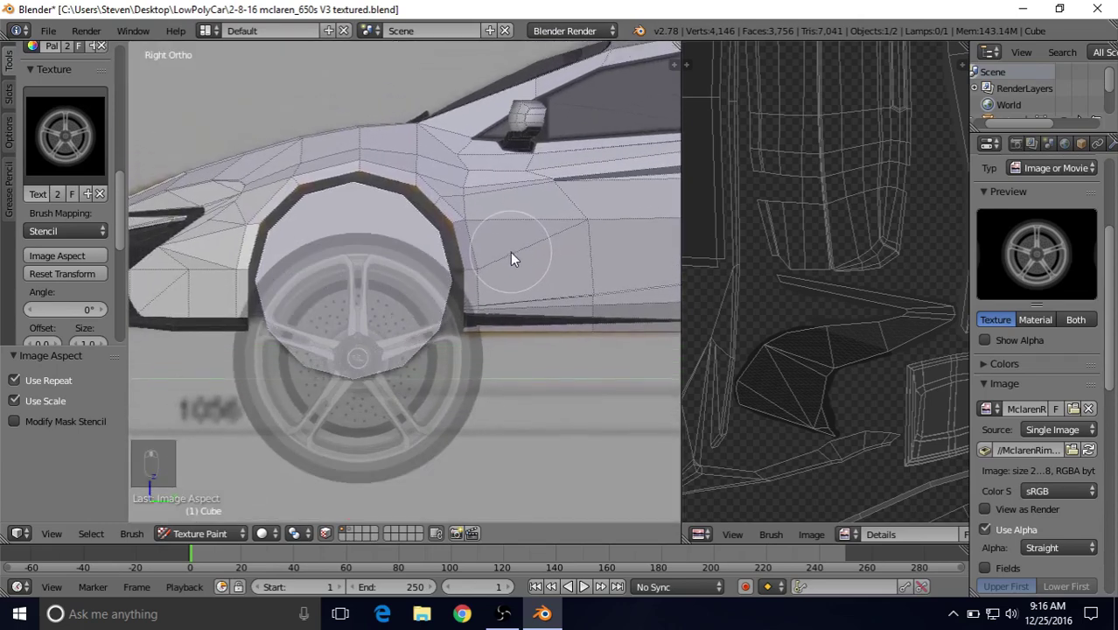
shift+middle_drag(488, 258, 506, 337)
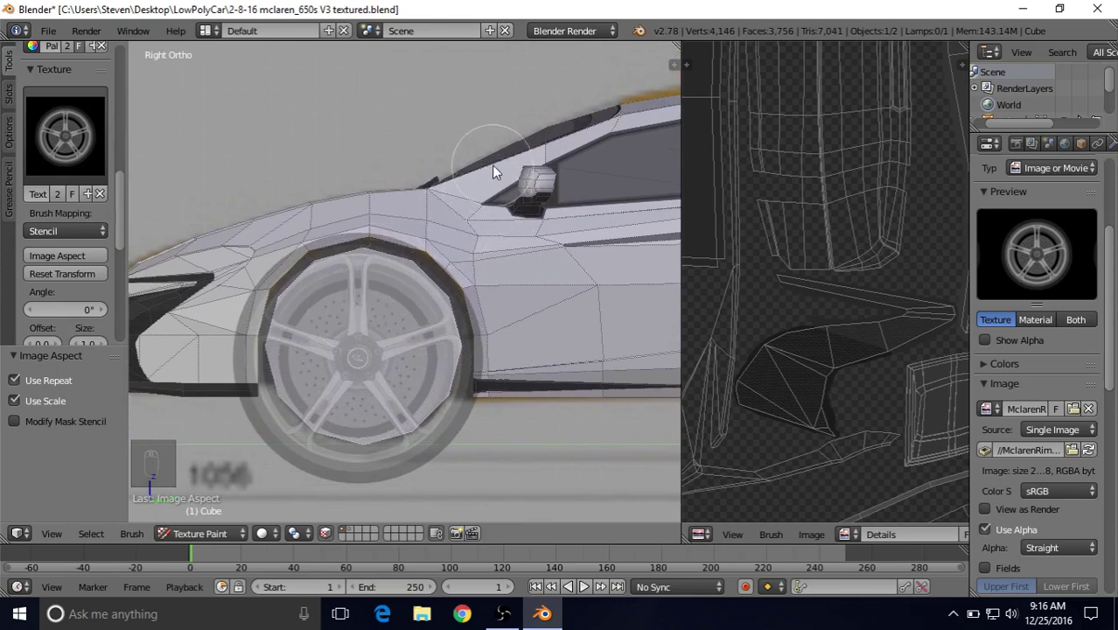
shift+right_drag(470, 172, 445, 199)
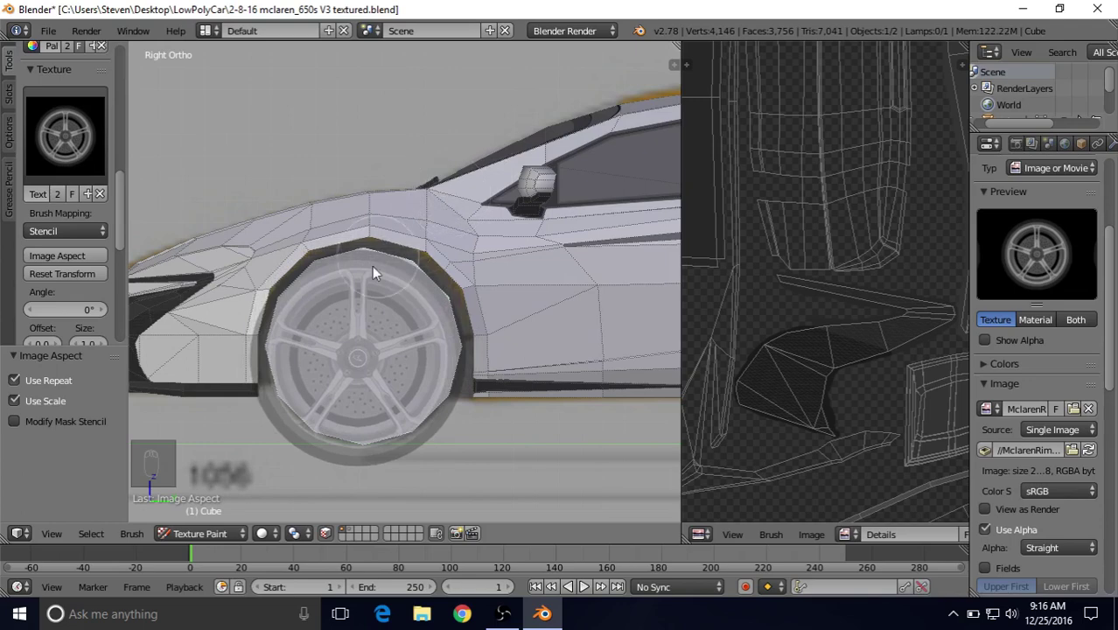
- Centre the stencil on the front wheel and fine-tune its size so the tyre edge fits the wheel's outline
right_drag(357, 357, 365, 342)
mouse_move(366, 342)
mouse_down()
mouse_move(363, 411)
mouse_move(368, 334)
mouse_move(444, 323)
mouse_up()
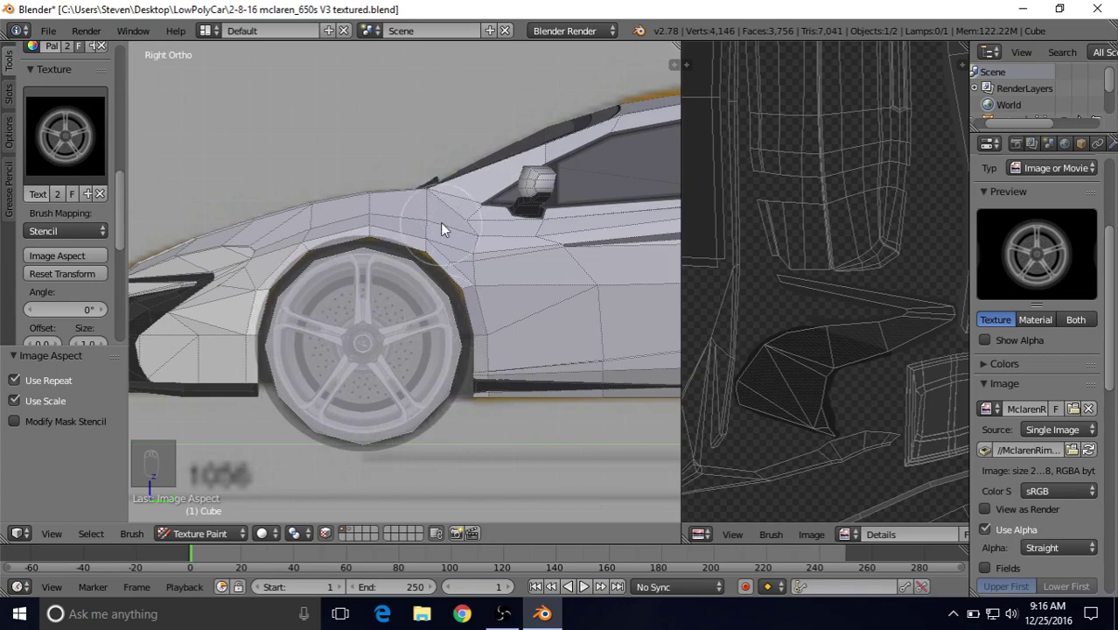
mouse_move(438, 206)
right_down()
mouse_move(426, 235)
mouse_move(365, 255)
right_up()
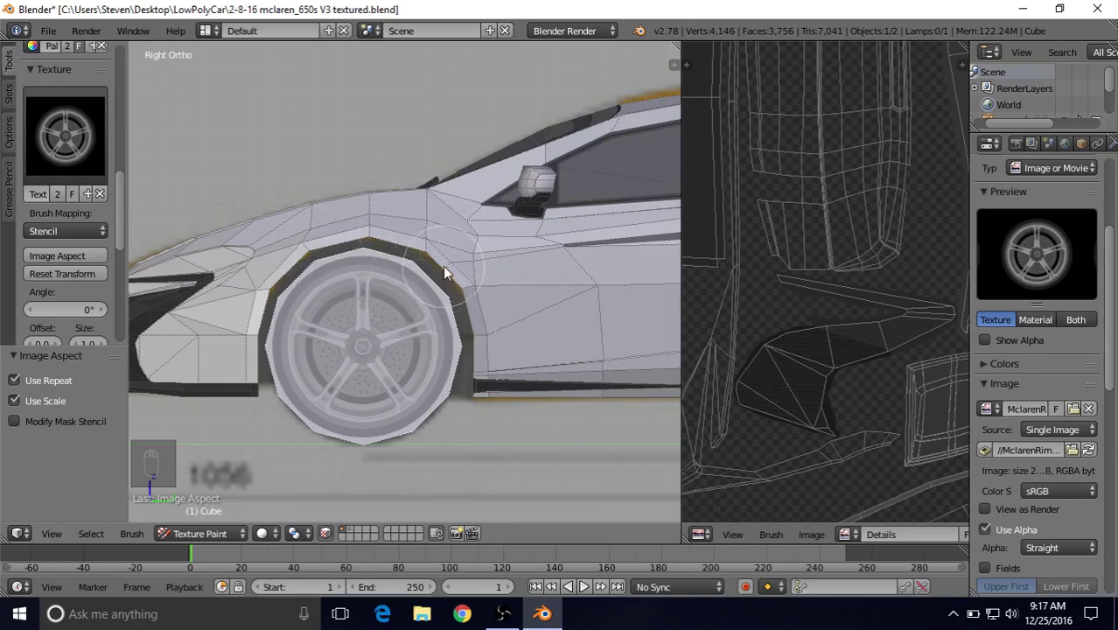
right_drag(446, 263, 445, 266)
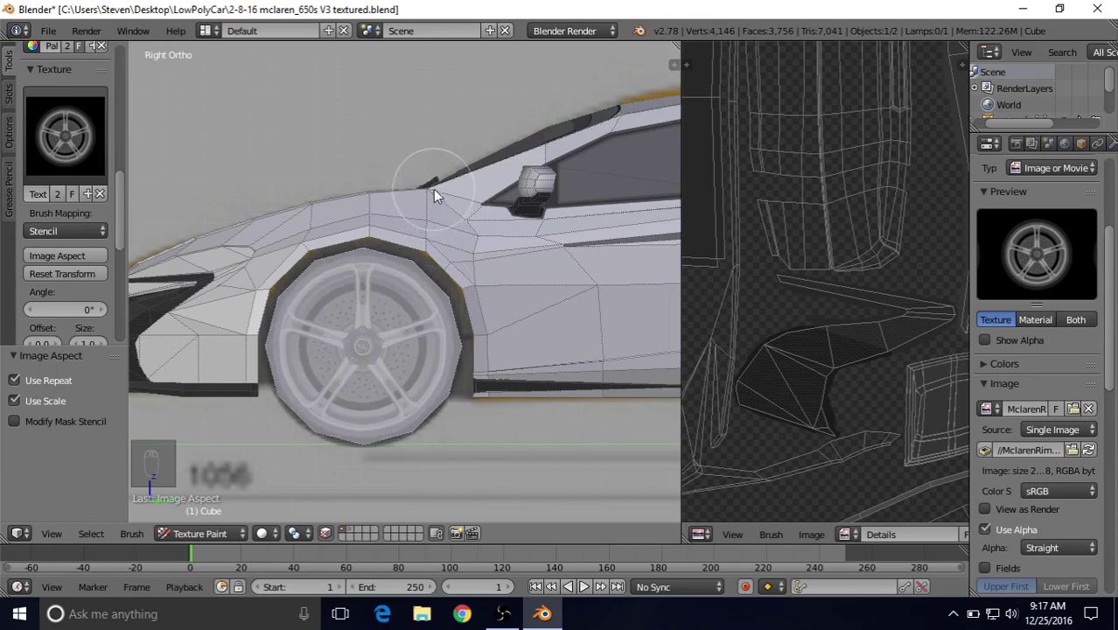
- Set the paint brush radius to 100 px
drag(123, 190, 121, 116)
click(67, 197)
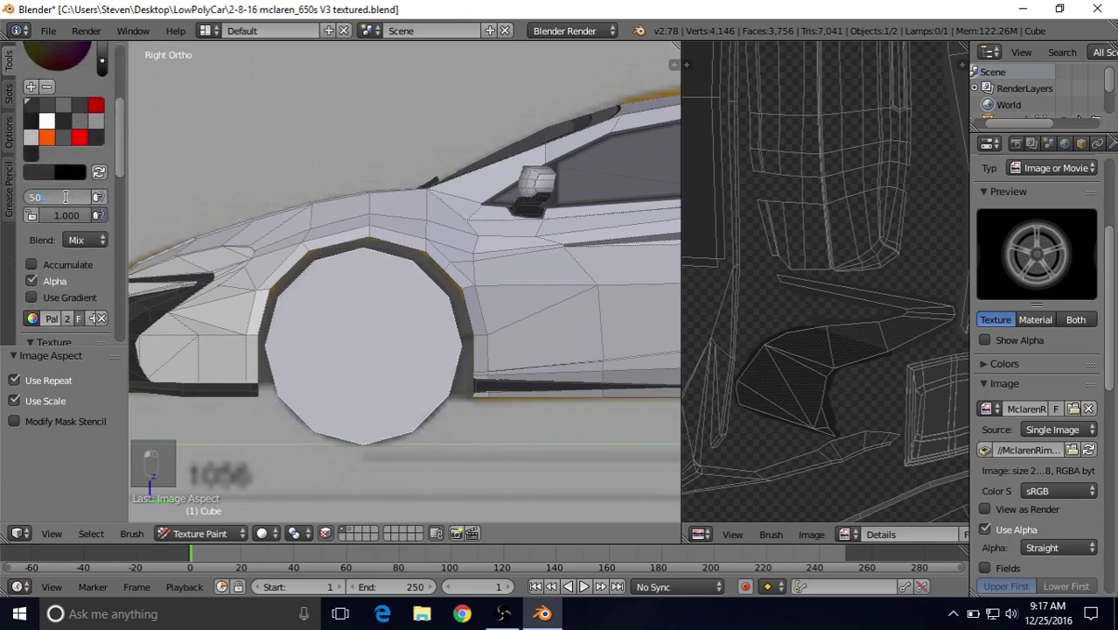
text(100)
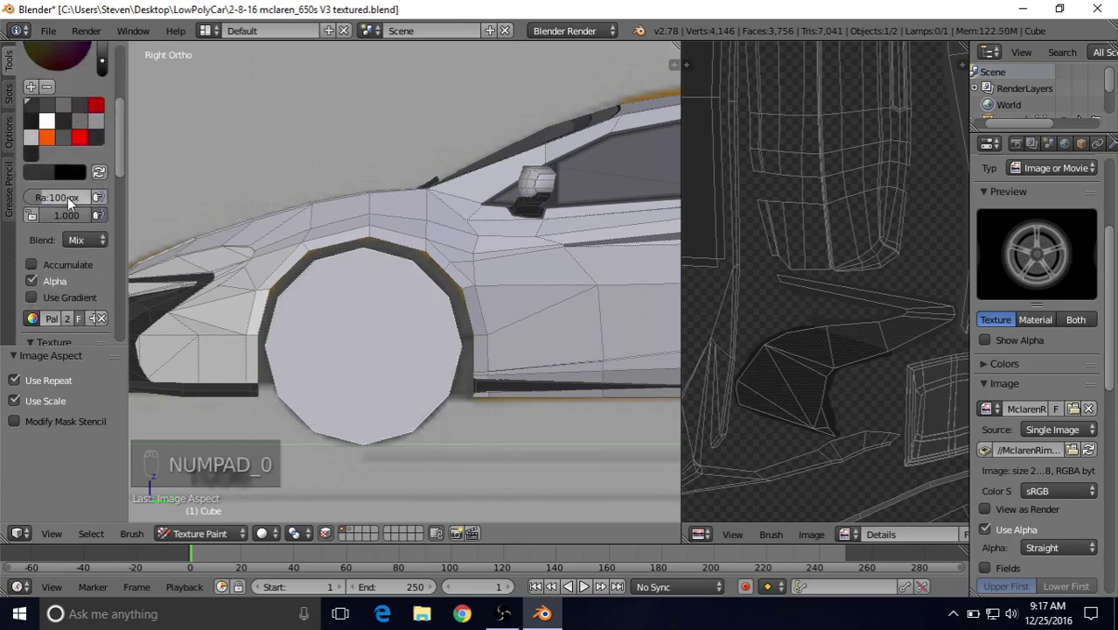
- Set the brush colour to white and paint the stencilled wheel image over the front wheel's outer faces
mouse_move(120, 116)
mouse_down()
mouse_move(120, 88)
mouse_move(102, 109)
mouse_up()
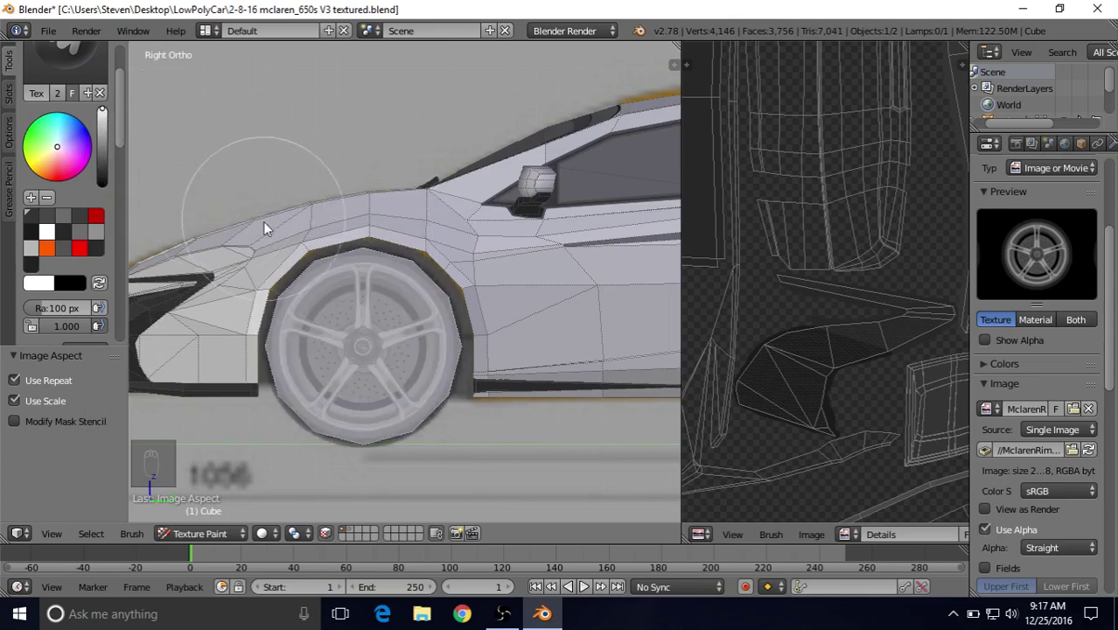
mouse_move(313, 313)
mouse_down()
mouse_move(388, 280)
mouse_move(422, 300)
mouse_move(442, 323)
mouse_move(443, 361)
mouse_move(416, 402)
mouse_move(354, 416)
mouse_move(301, 394)
mouse_move(286, 369)
mouse_move(400, 347)
mouse_move(400, 303)
mouse_move(332, 292)
mouse_move(297, 306)
mouse_move(290, 333)
mouse_move(307, 388)
mouse_move(361, 400)
mouse_move(417, 385)
mouse_move(452, 329)
mouse_move(438, 299)
mouse_move(352, 292)
mouse_move(323, 304)
mouse_move(401, 292)
mouse_move(194, 192)
mouse_up()
- Switch the brush mapping to 3D and turn off face selection masking
drag(123, 143, 124, 248)
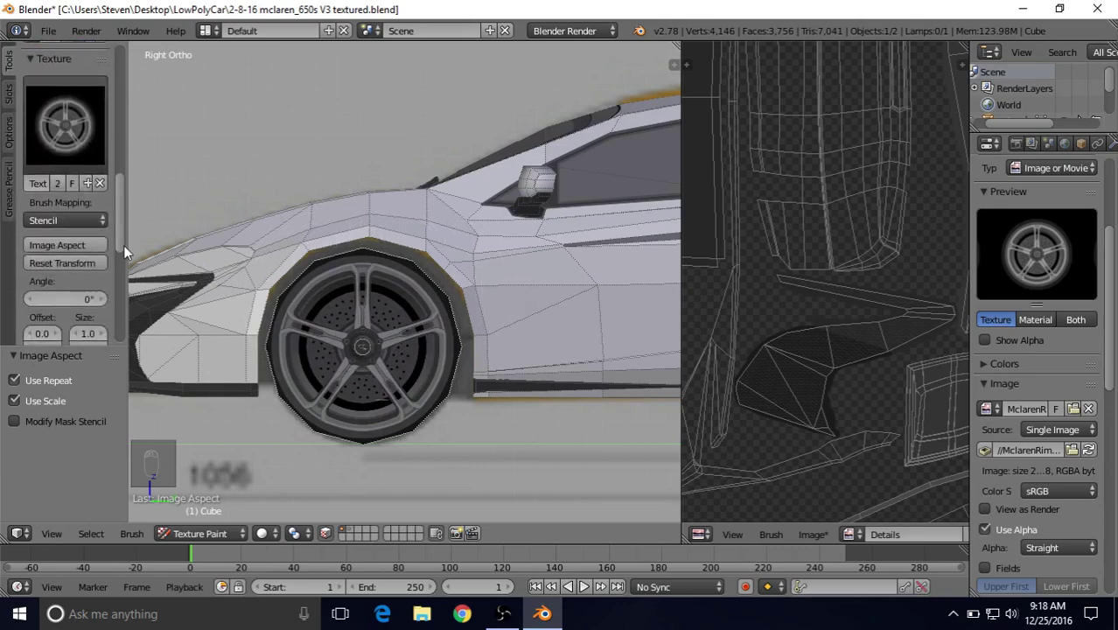
click(34, 218)
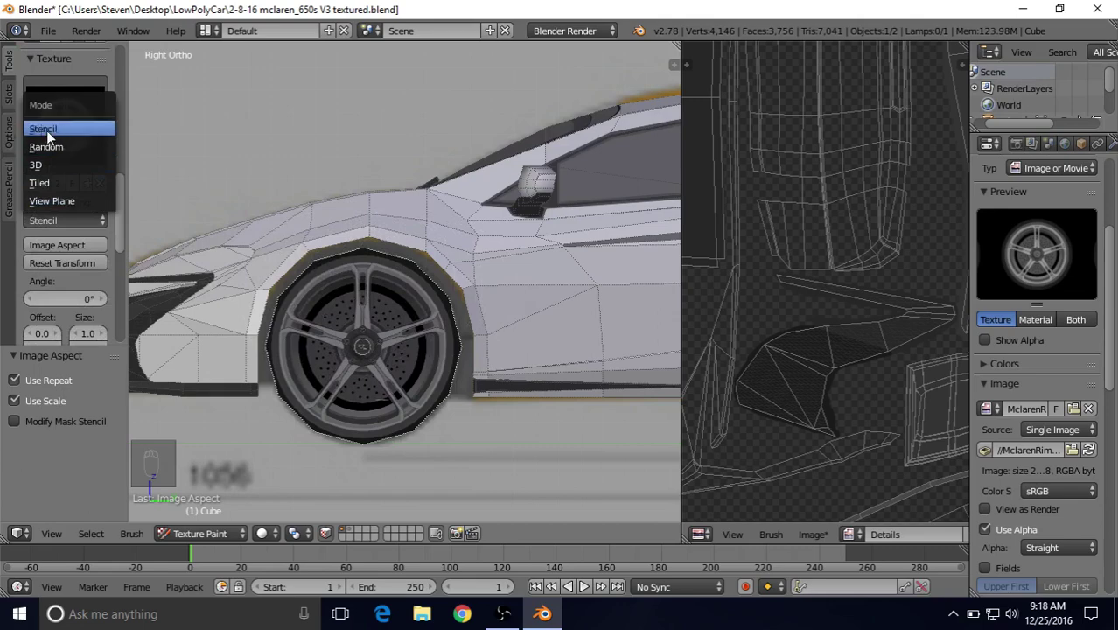
click(42, 163)
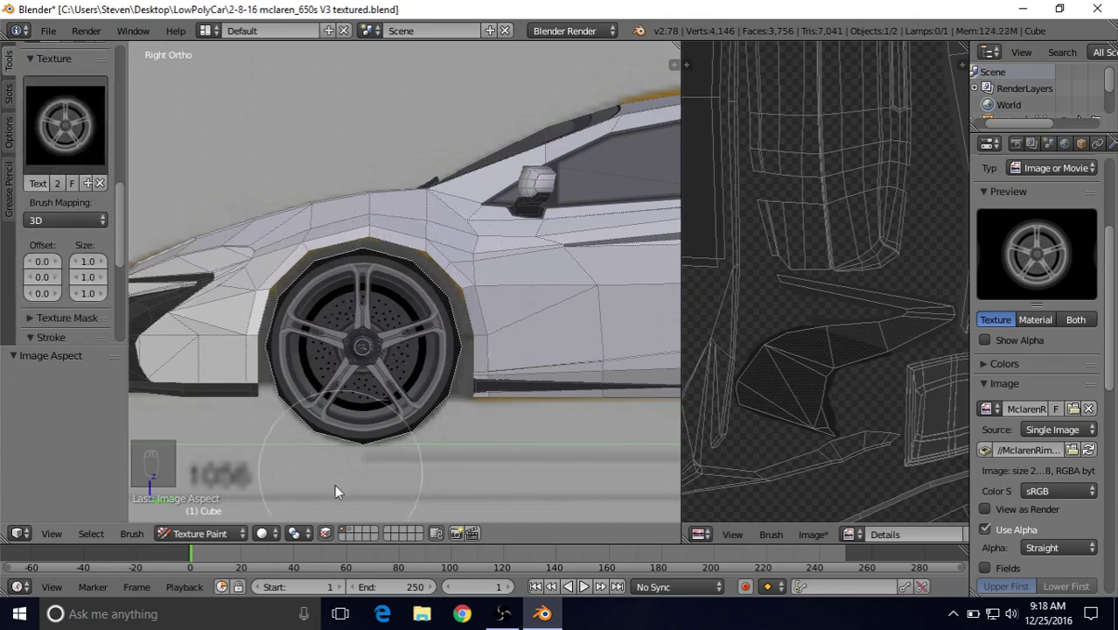
click(326, 533)
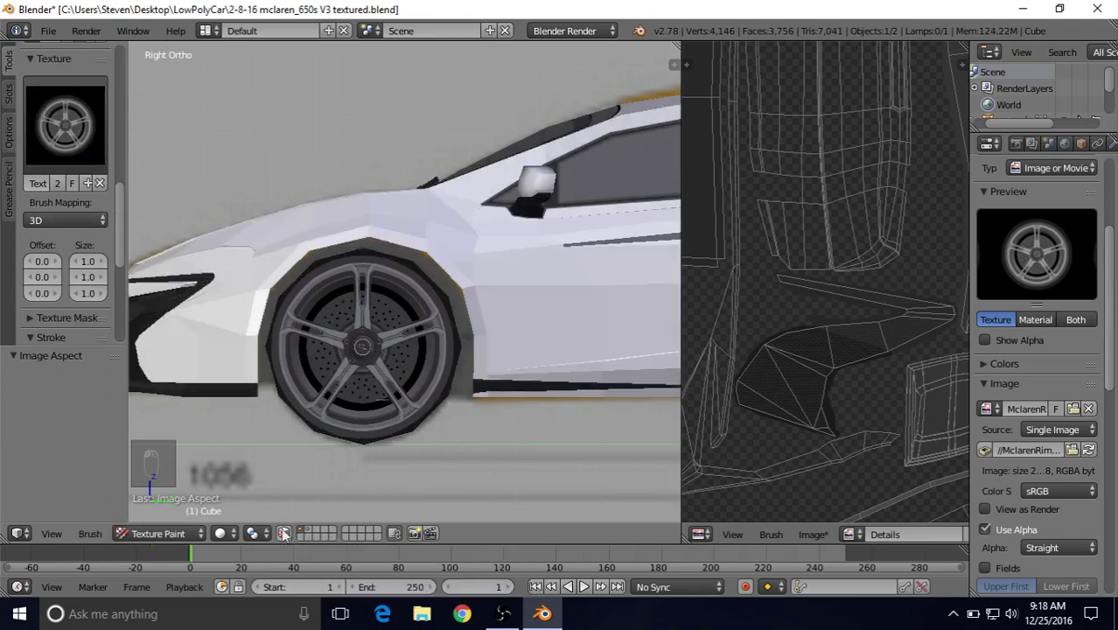
- Examine the painted front wheels from both sides of the car and judge how bright the rims look
drag(452, 305, 427, 307)
scroll(428, 306, down, 1)
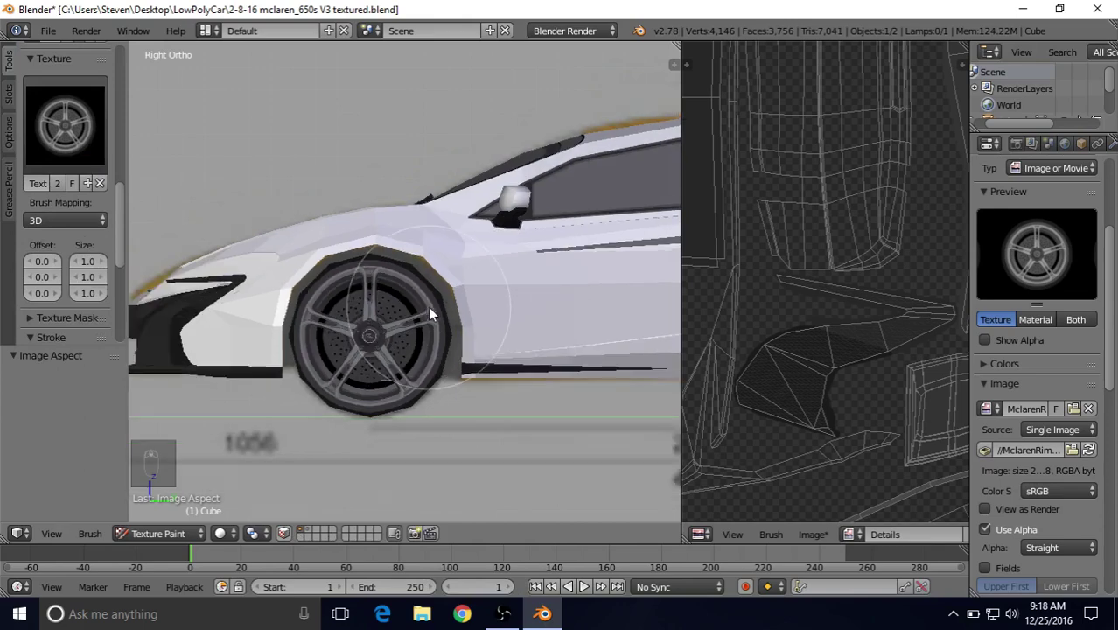
scroll(428, 307, down, 1)
middle_drag(448, 278, 478, 280)
mouse_move(477, 280)
mouse_down()
mouse_move(419, 304)
mouse_move(418, 286)
mouse_move(399, 322)
mouse_move(421, 278)
mouse_up()
middle_drag(381, 216, 411, 254)
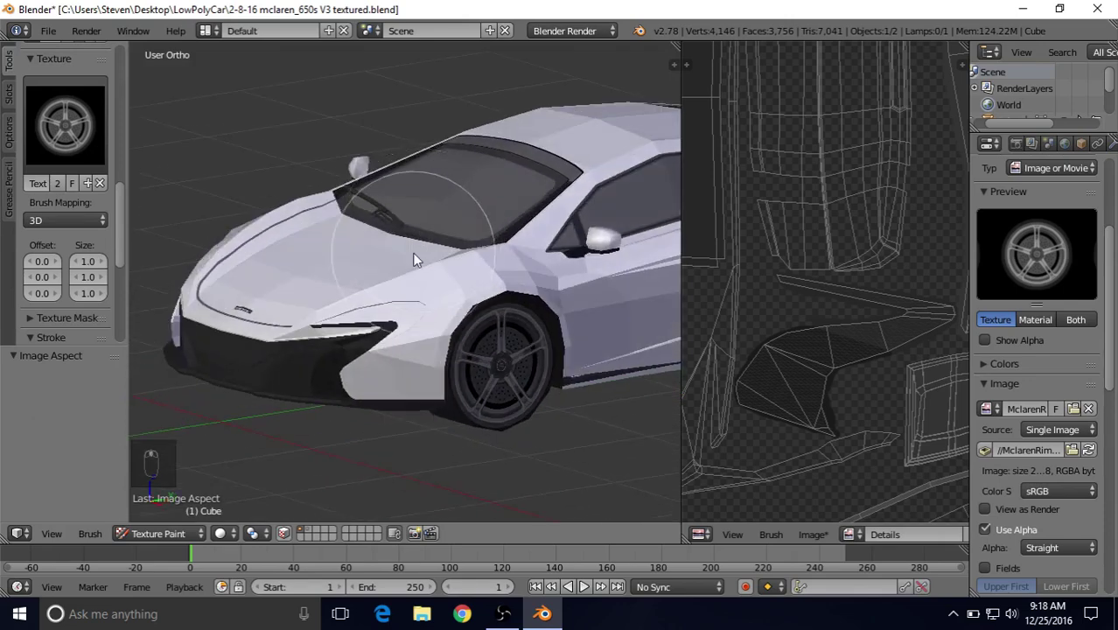
scroll(400, 254, down, 2)
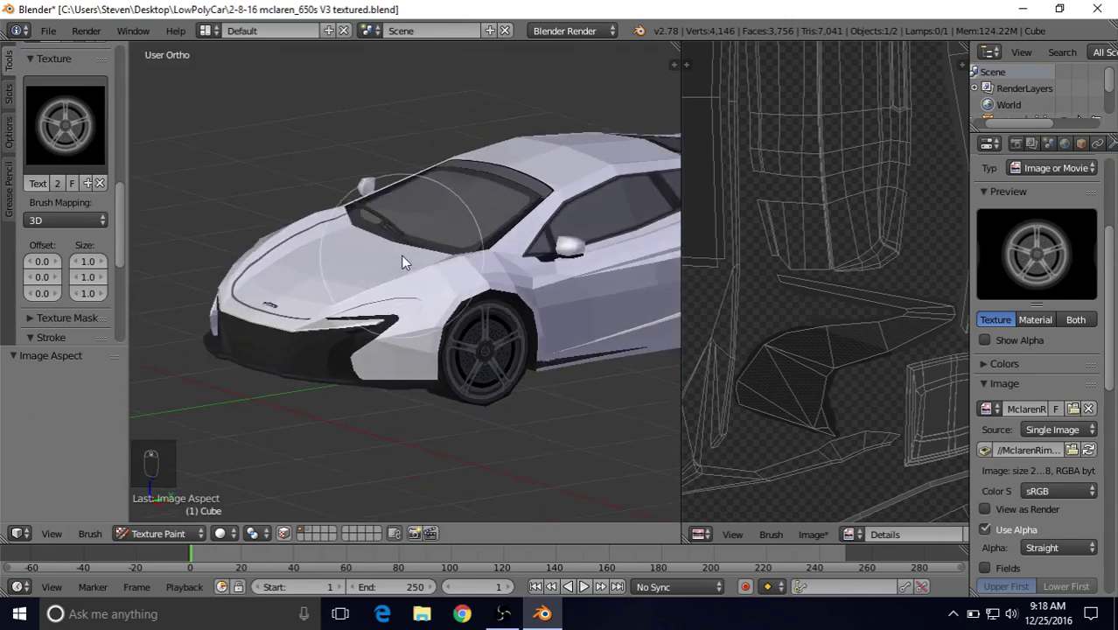
middle_drag(377, 243, 515, 245)
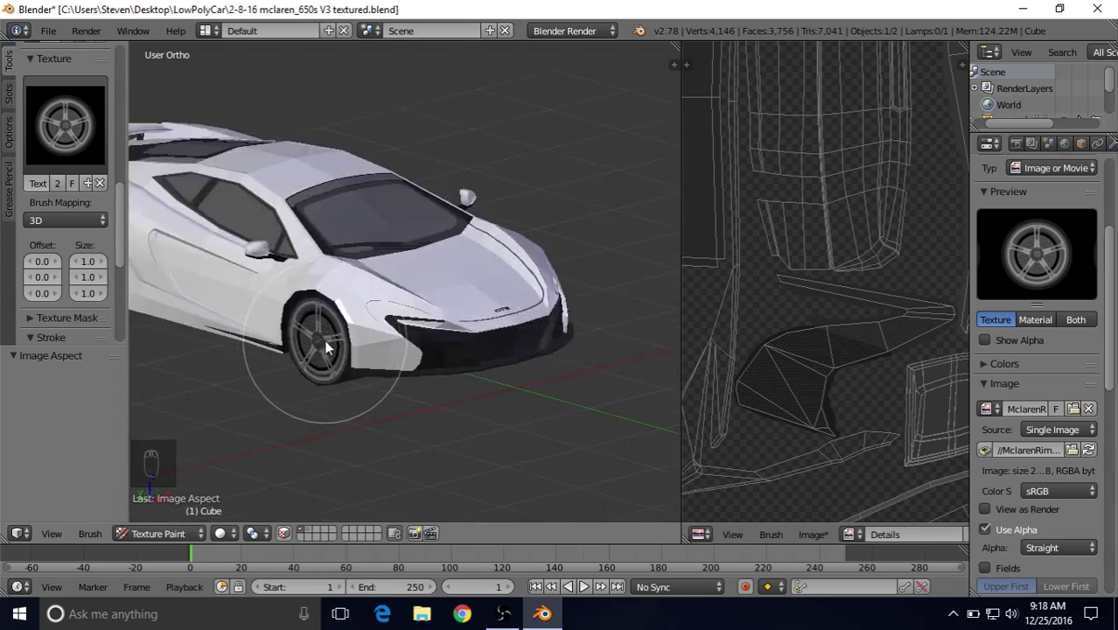
mouse_move(376, 335)
middle_down()
mouse_move(437, 271)
mouse_move(524, 252)
mouse_move(516, 266)
middle_up()
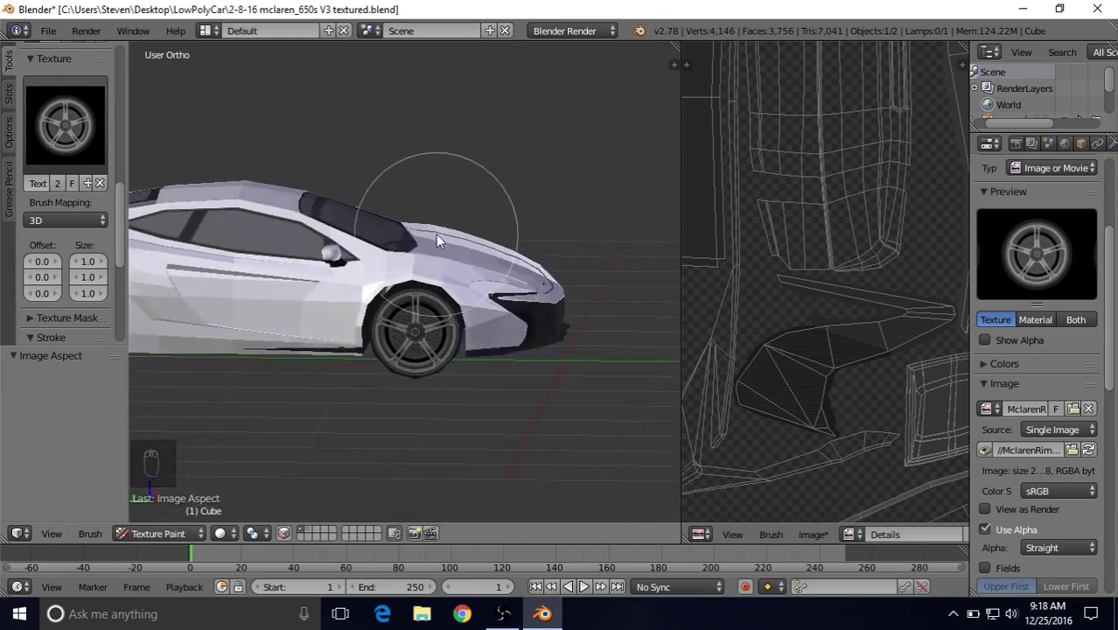
middle_drag(456, 253, 376, 258)
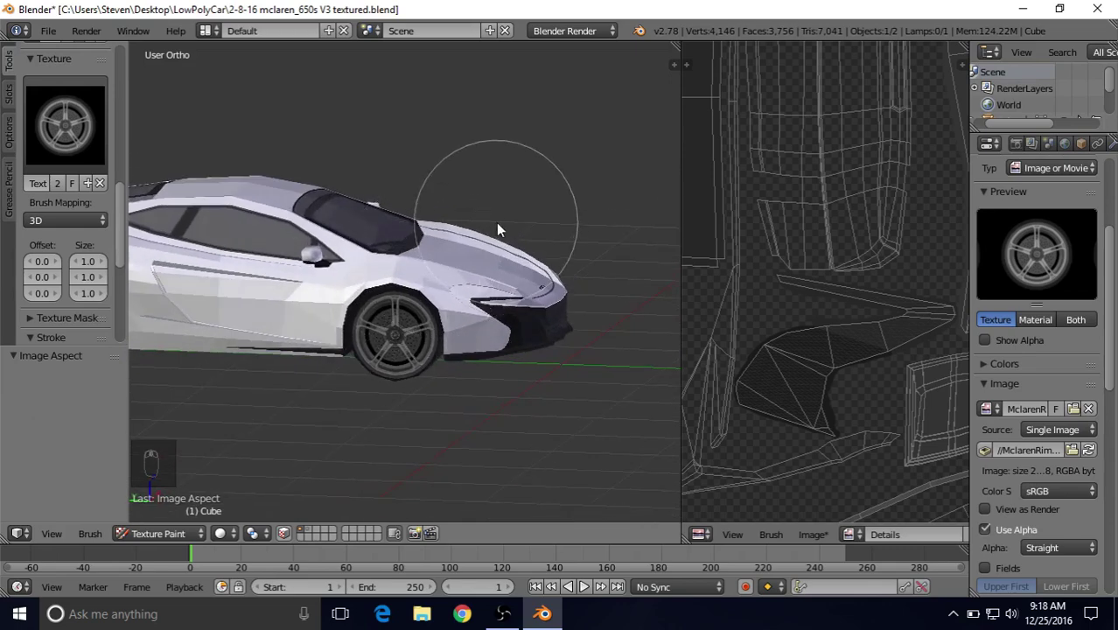
scroll(425, 280, up, 2)
mouse_move(423, 277)
middle_down()
mouse_move(432, 243)
mouse_move(427, 259)
mouse_move(340, 288)
middle_up()
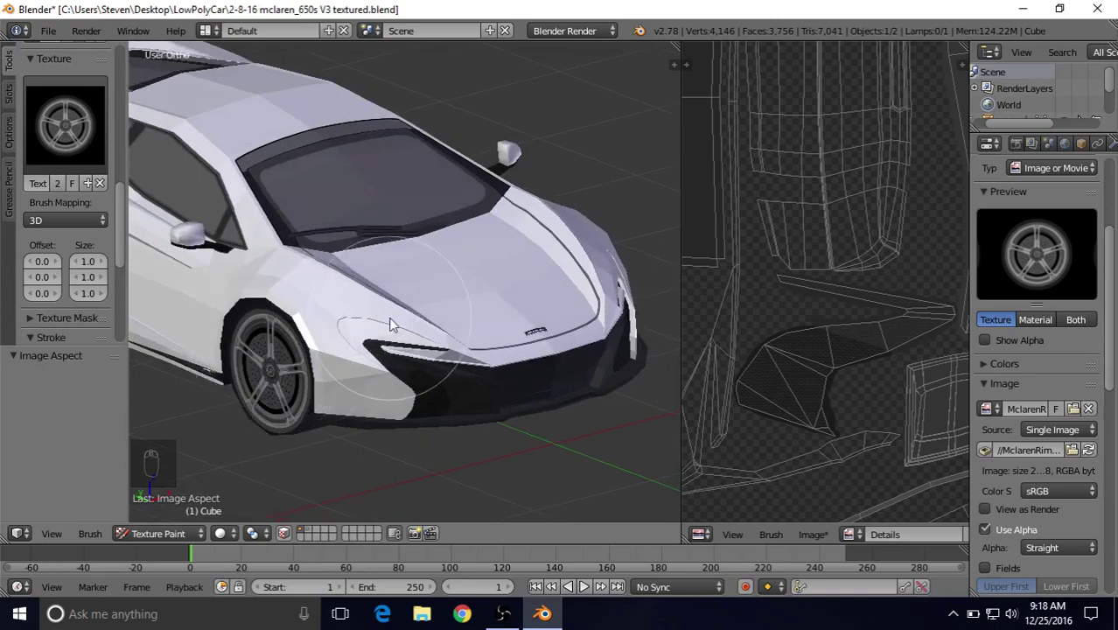
scroll(392, 325, down, 2)
middle_drag(448, 268, 390, 285)
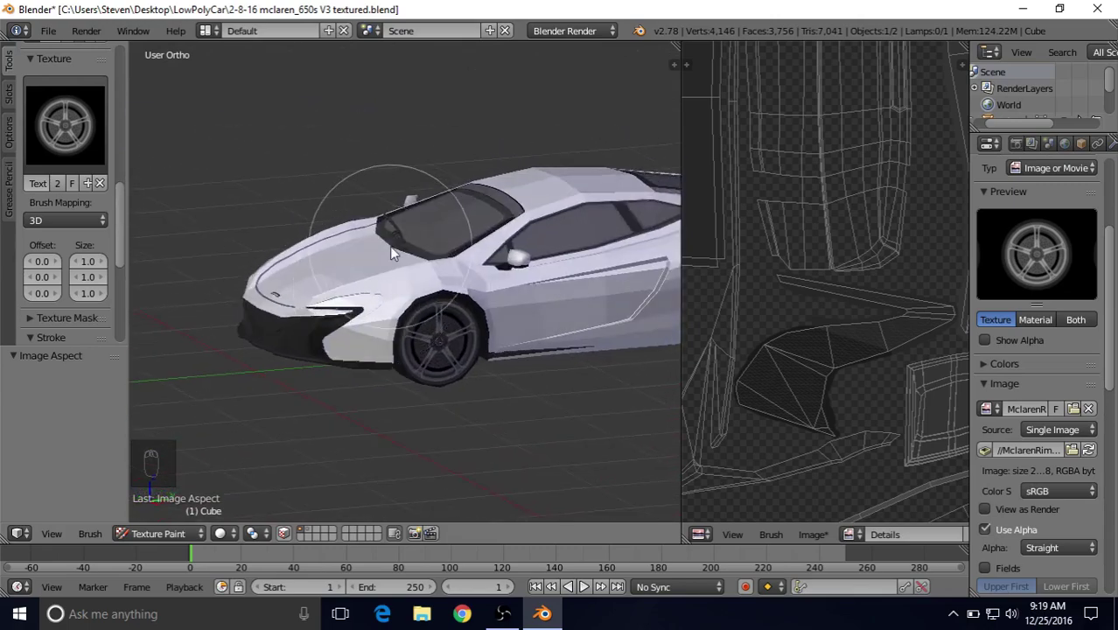
- Return to the right side view of the front wheel and undo the white-tinted wheel painting
key(KP_3)
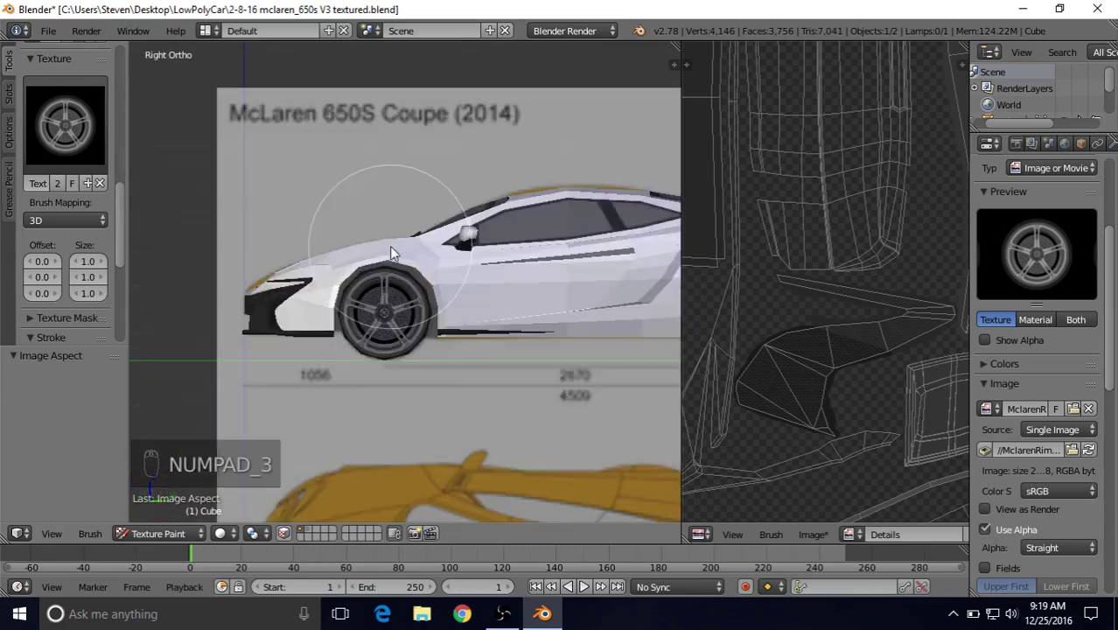
scroll(390, 246, up, 3)
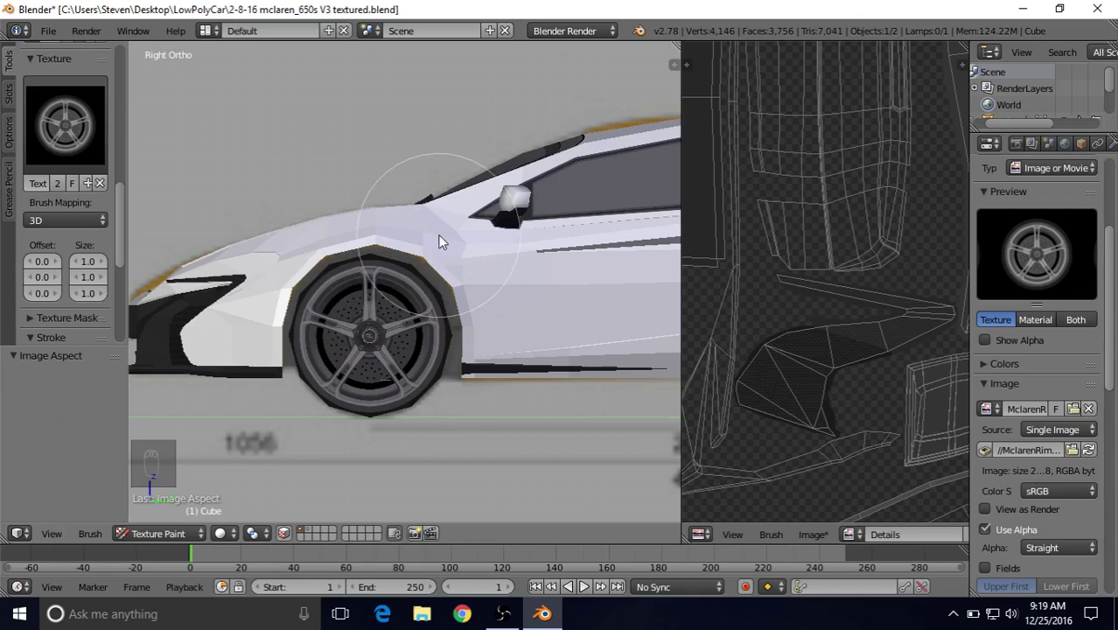
key(ctrl+z)
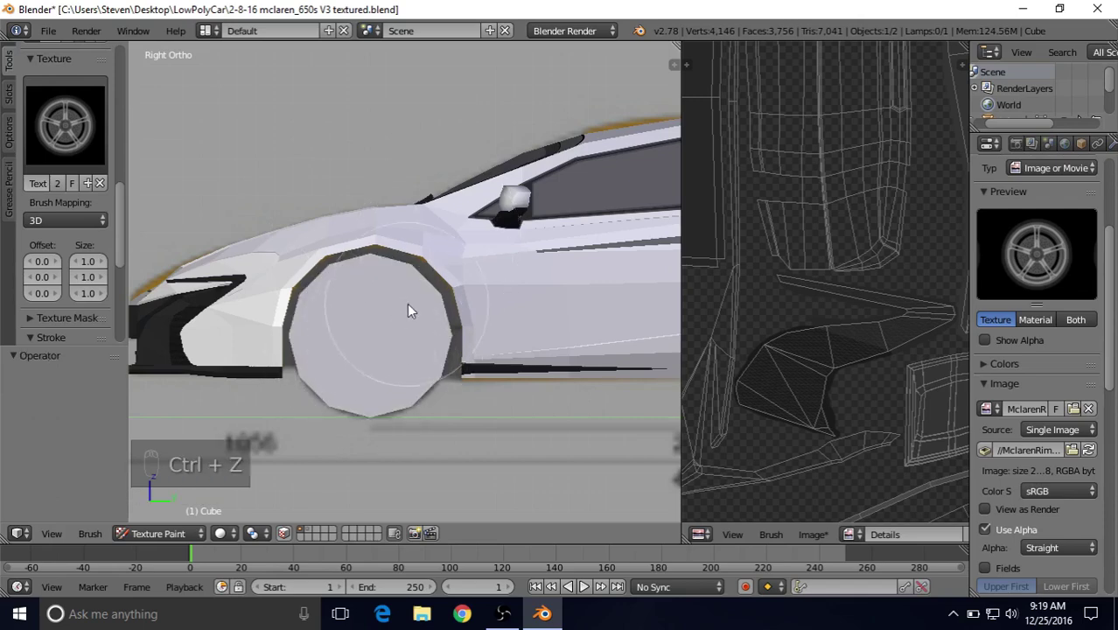
- Turn face selection masking back on and set the brush mapping to Stencil again
click(282, 532)
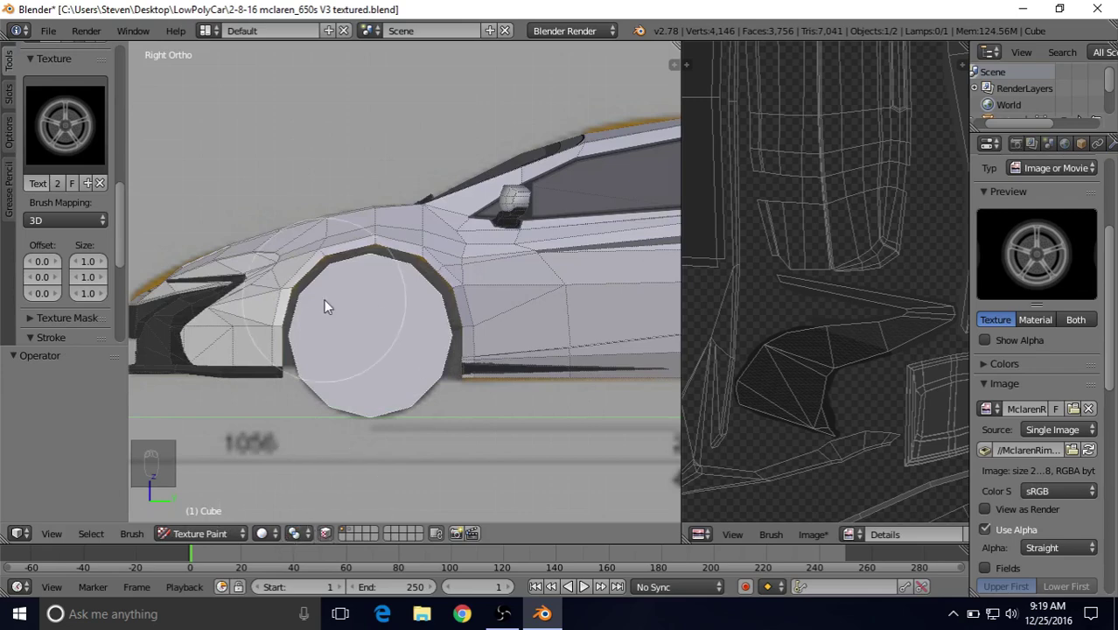
click(47, 219)
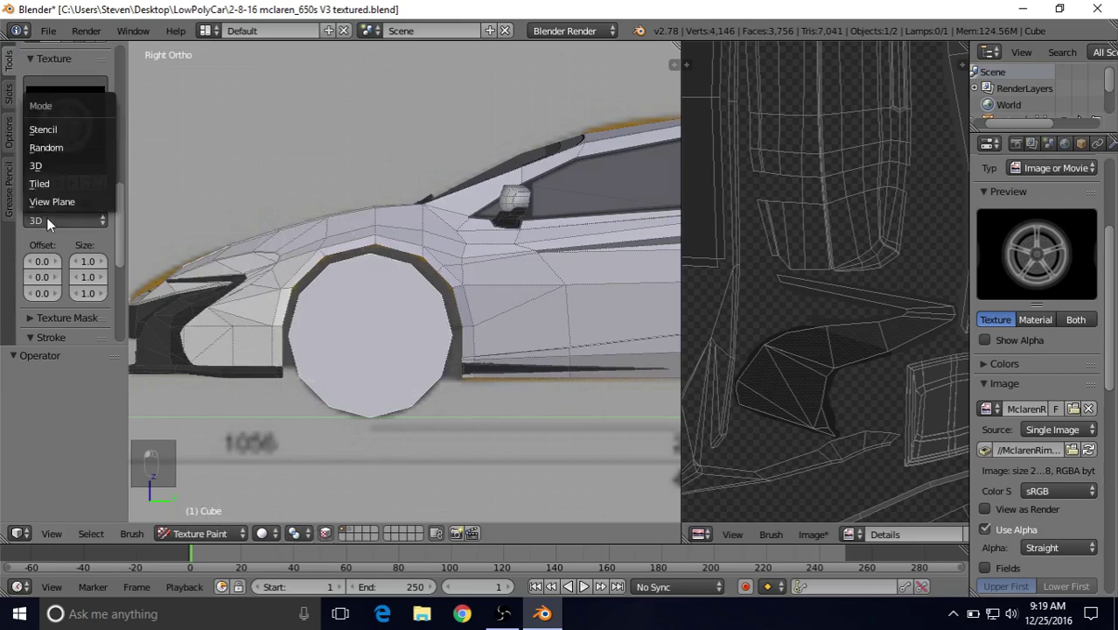
click(46, 129)
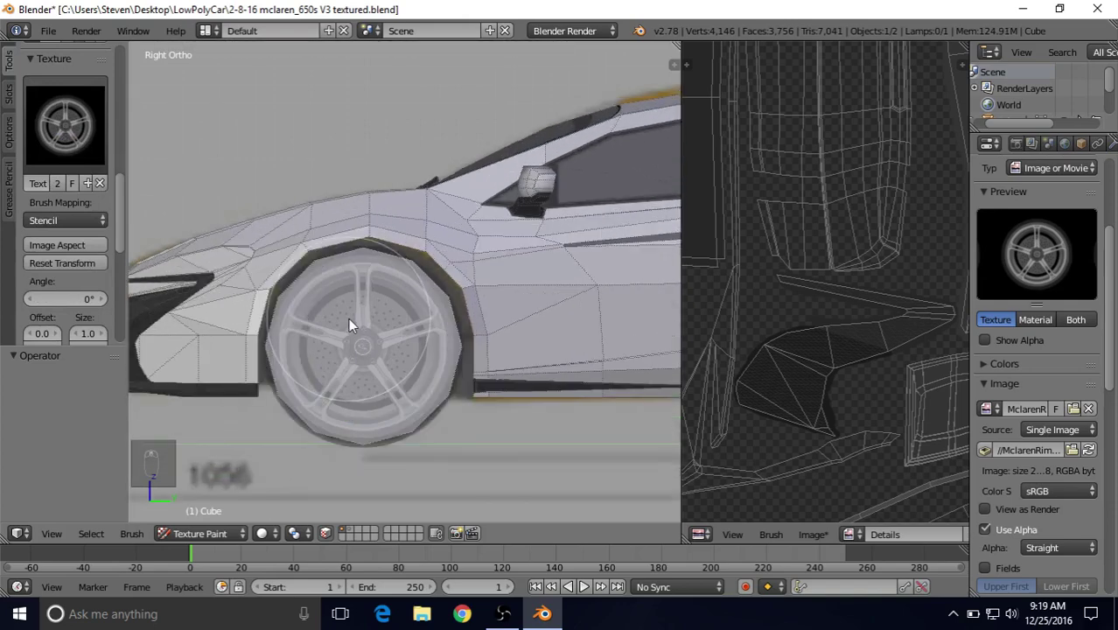
- Darken the brush colour from white to a light grey by lowering its brightness
drag(121, 187, 123, 125)
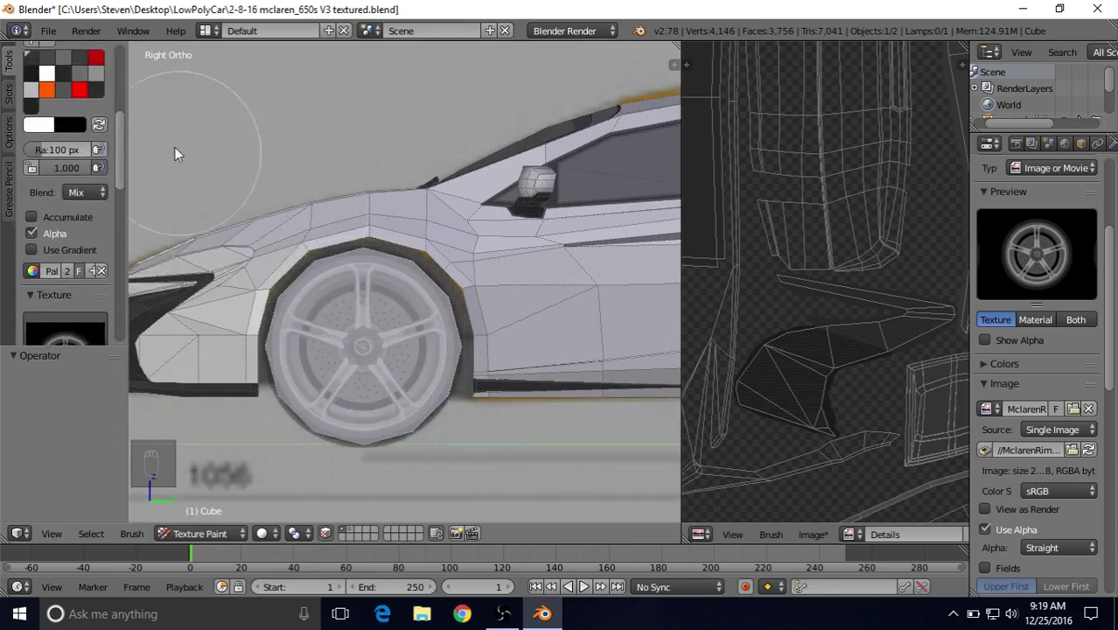
drag(123, 124, 121, 98)
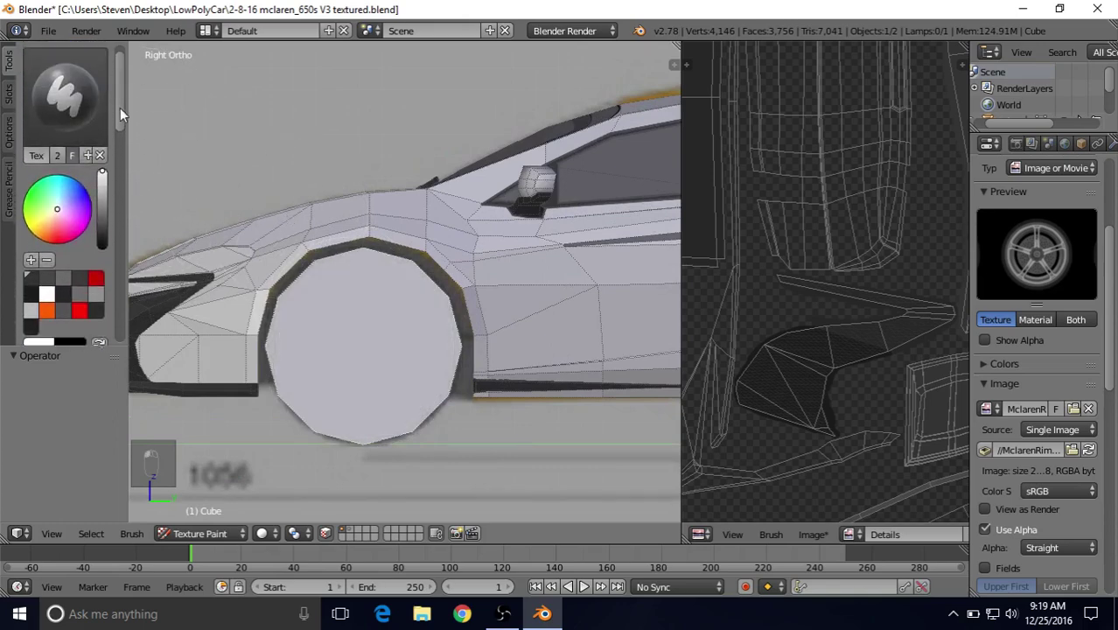
drag(106, 178, 103, 192)
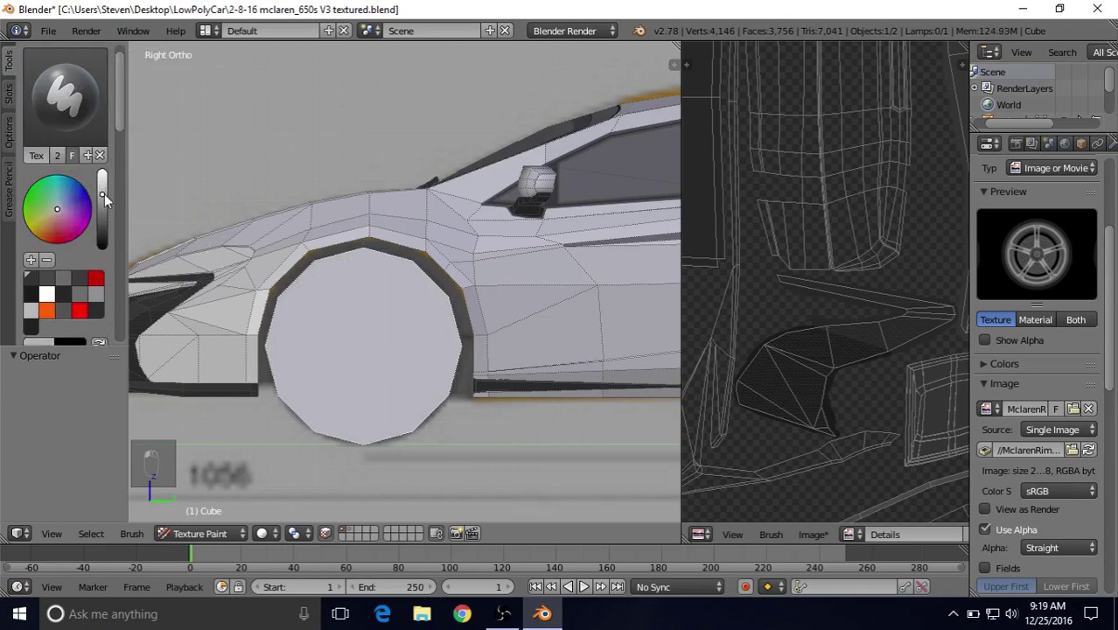
- Paint the stencilled wheel image over the whole front wheel with the grey brush colour
click(306, 306)
mouse_move(306, 306)
mouse_down()
mouse_move(358, 275)
mouse_move(385, 278)
mouse_move(430, 329)
mouse_up()
mouse_move(420, 391)
mouse_down()
mouse_move(353, 427)
mouse_move(309, 396)
mouse_move(322, 370)
mouse_move(368, 378)
mouse_move(390, 409)
mouse_move(412, 391)
mouse_move(406, 332)
mouse_up()
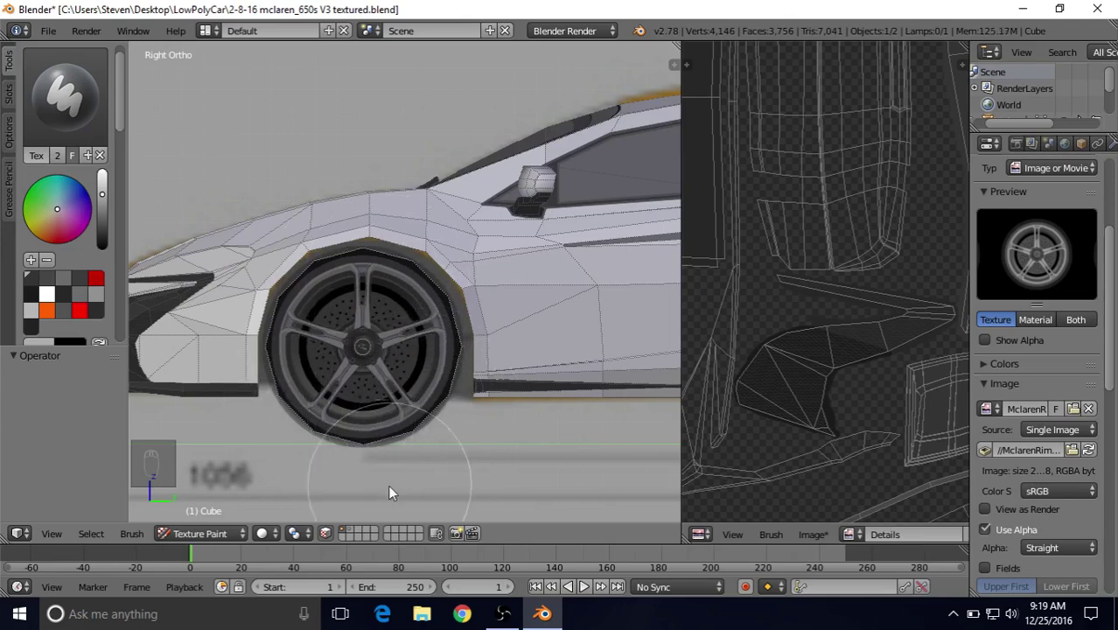
- Turn off face selection masking and set the brush mapping to Random
click(325, 534)
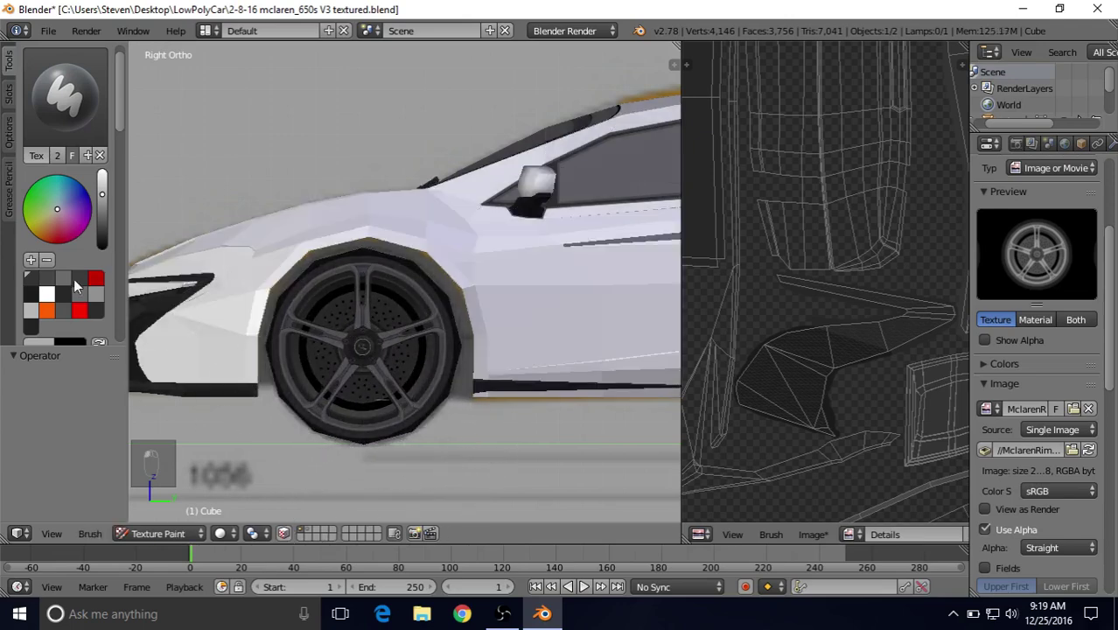
scroll(70, 285, down, 8)
scroll(70, 288, down, 5)
click(54, 251)
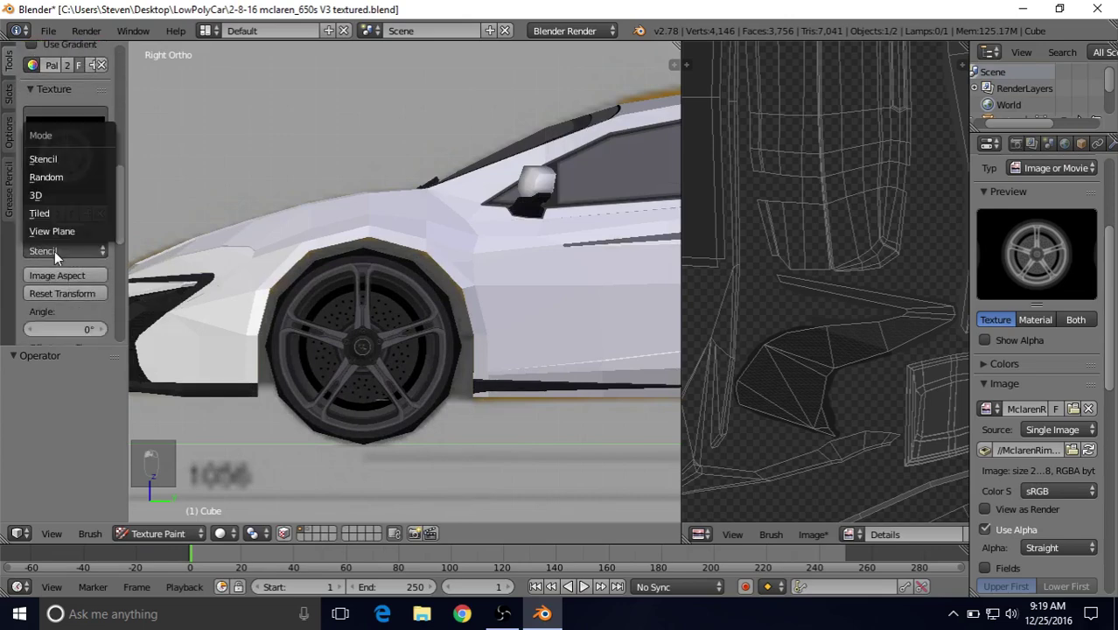
click(46, 177)
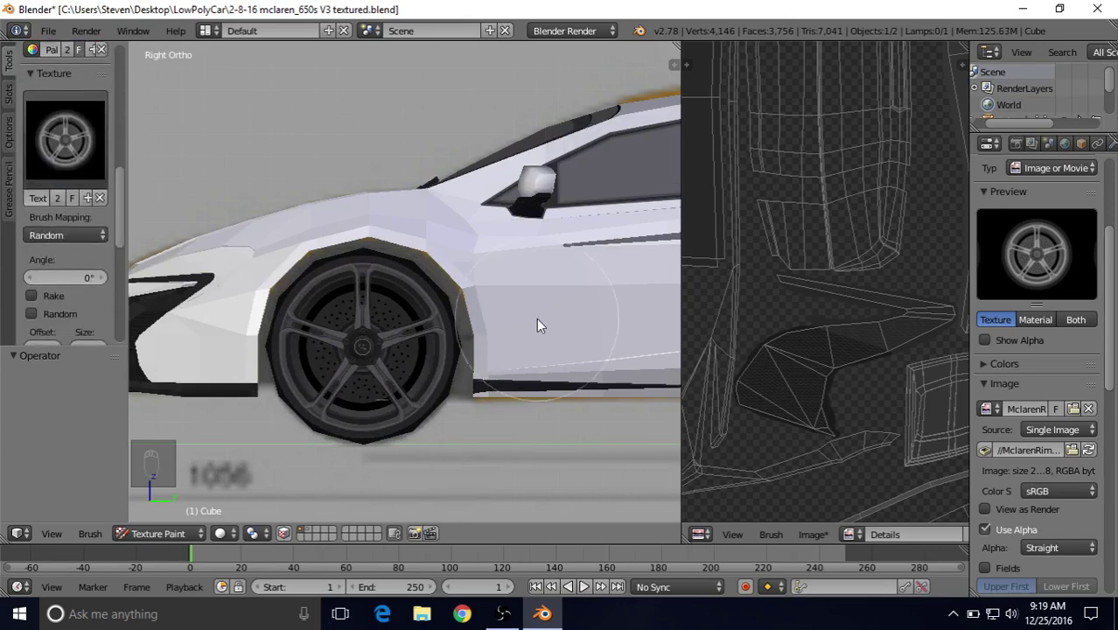
- Examine the painted front wheel and the whole car from several angles and distances
scroll(536, 317, down, 3)
mouse_move(480, 246)
middle_down()
mouse_move(516, 242)
mouse_move(528, 268)
mouse_move(525, 250)
mouse_move(524, 259)
middle_up()
scroll(524, 262, up, 2)
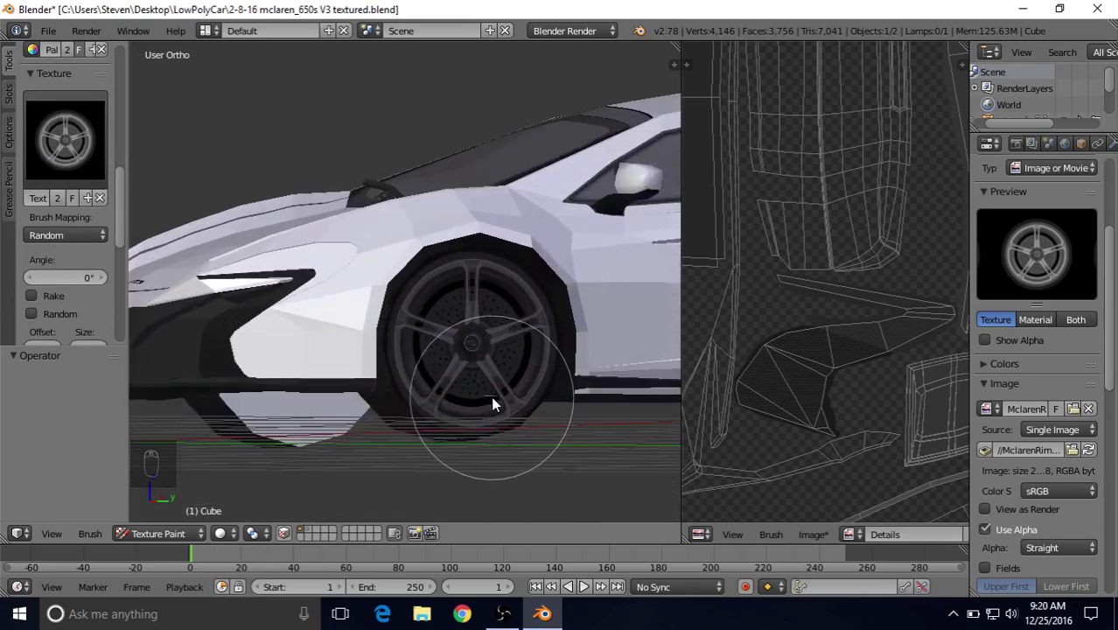
mouse_move(486, 412)
middle_down()
mouse_move(438, 450)
mouse_move(486, 386)
mouse_move(561, 472)
middle_up()
scroll(560, 473, down, 2)
scroll(496, 416, up, 8)
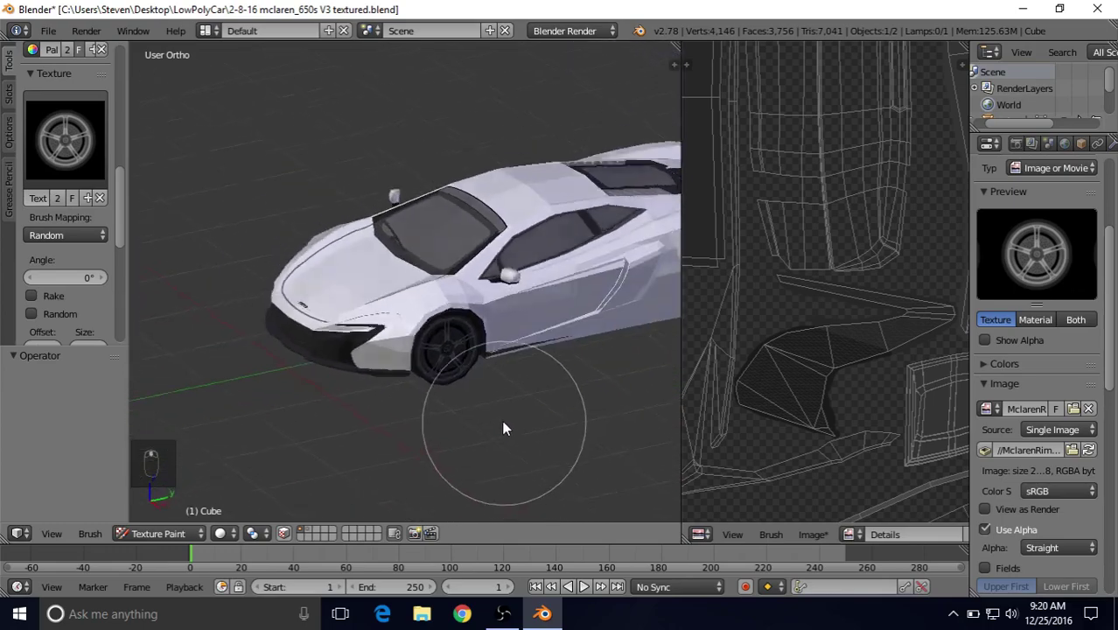
middle_drag(492, 417, 403, 289)
scroll(429, 374, up, 4)
scroll(380, 379, down, 5)
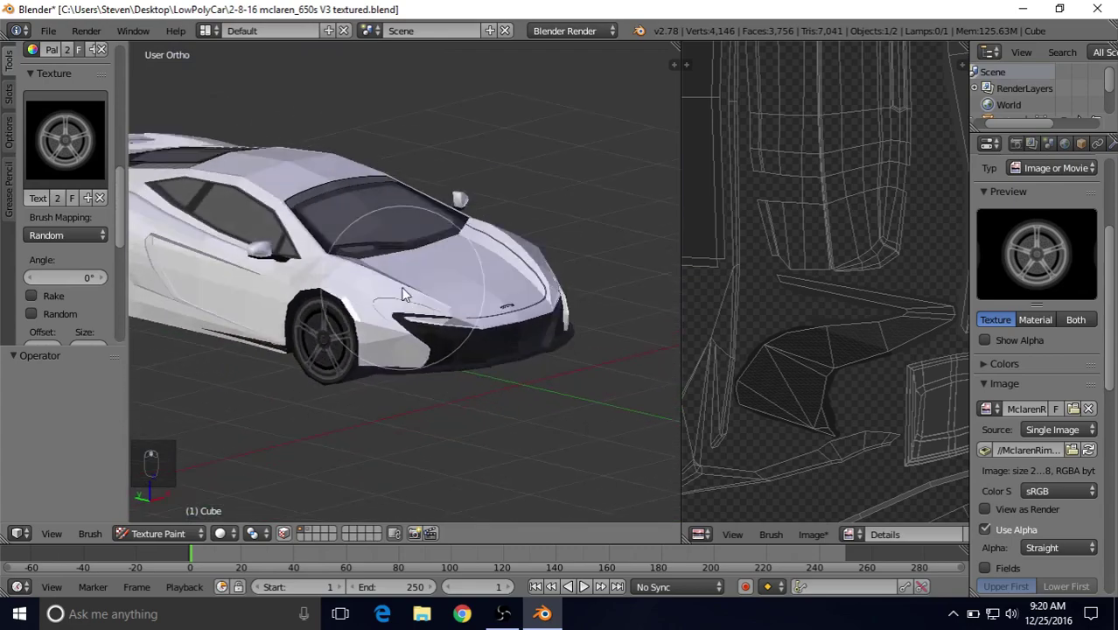
middle_drag(463, 257, 219, 248)
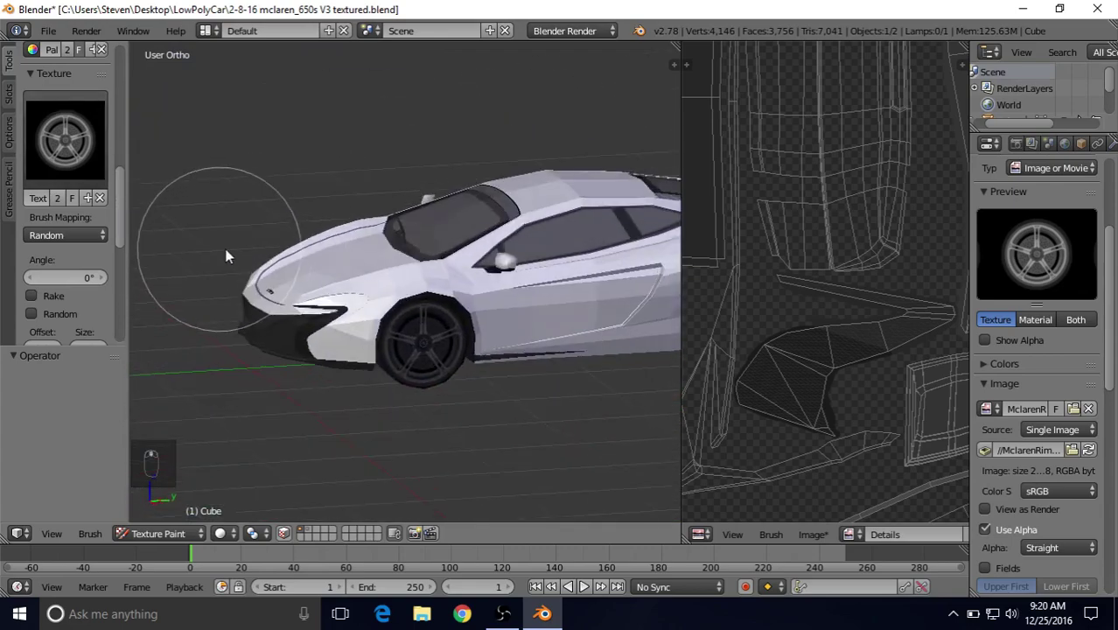
middle_drag(512, 335, 461, 317)
scroll(426, 285, up, 4)
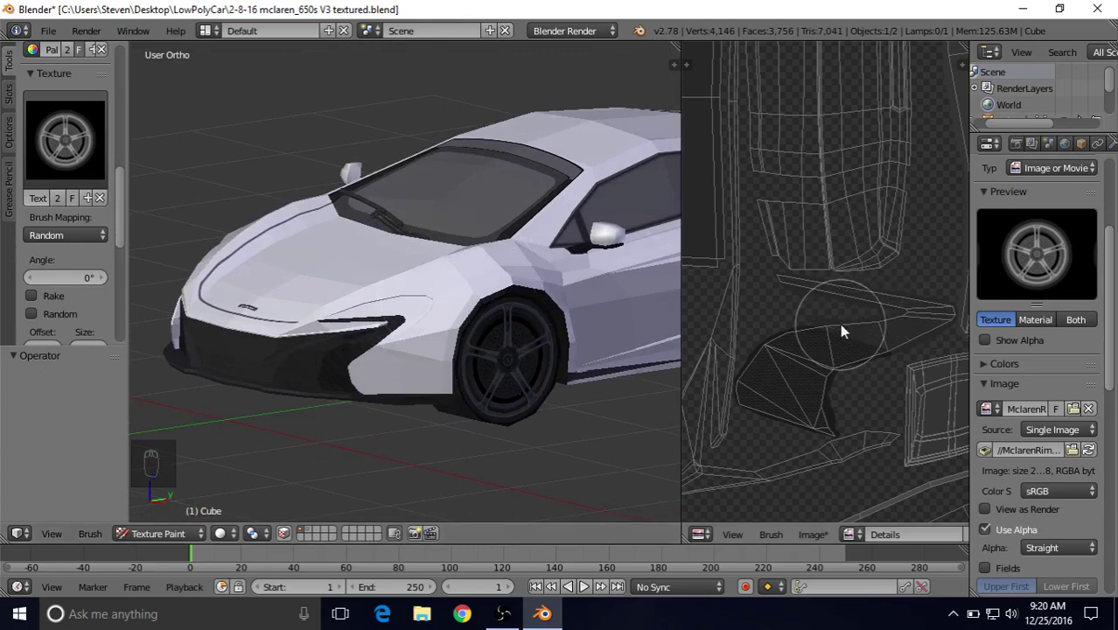
click(811, 532)
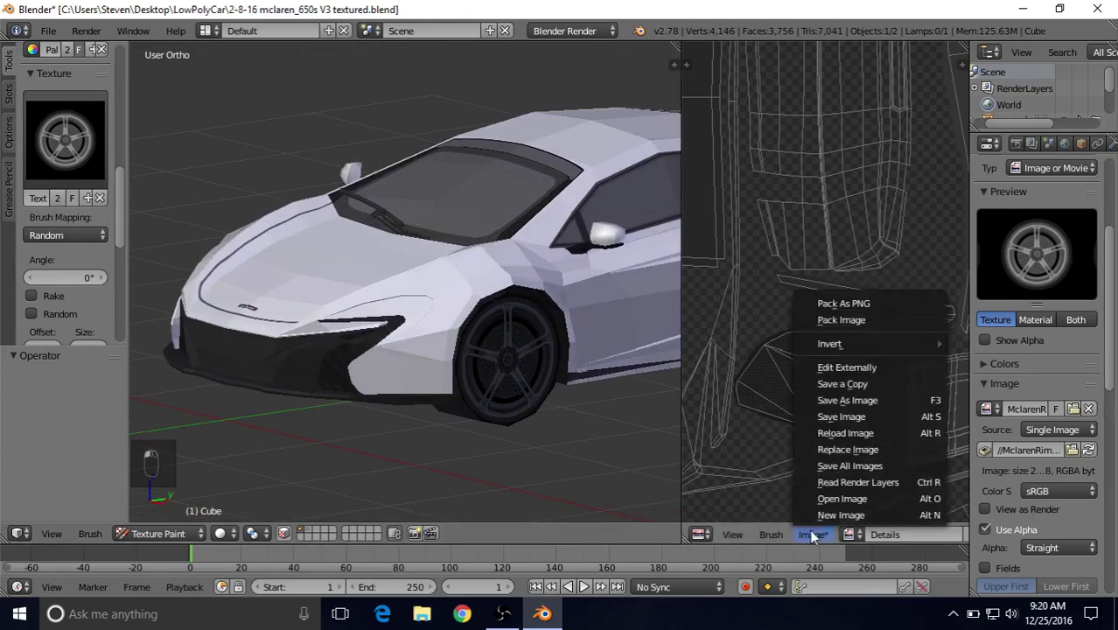
click(846, 400)
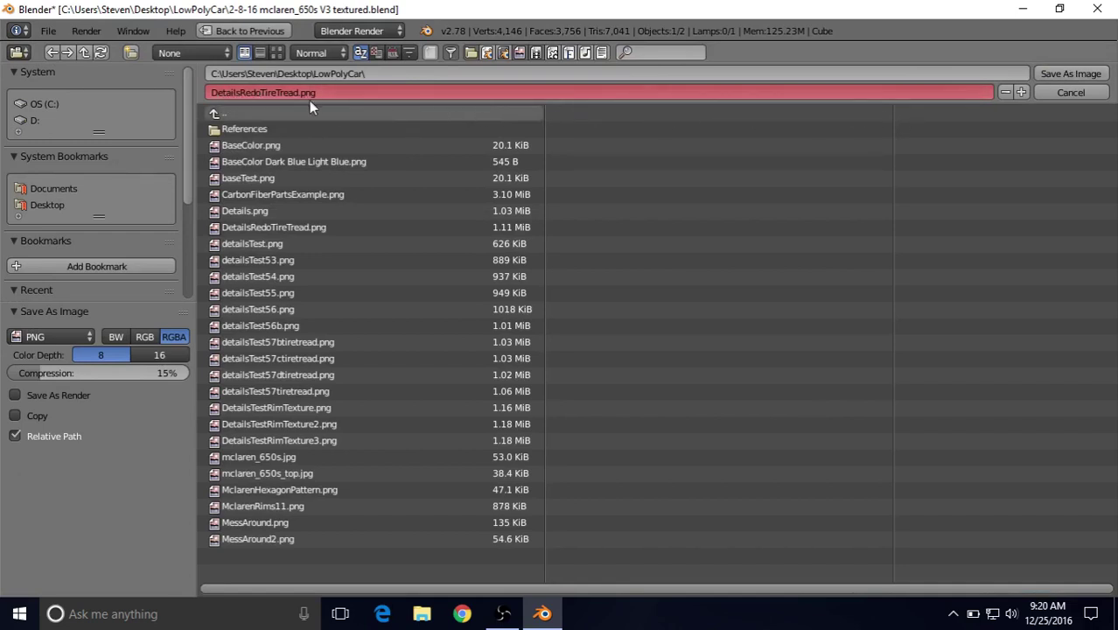
click(1058, 98)
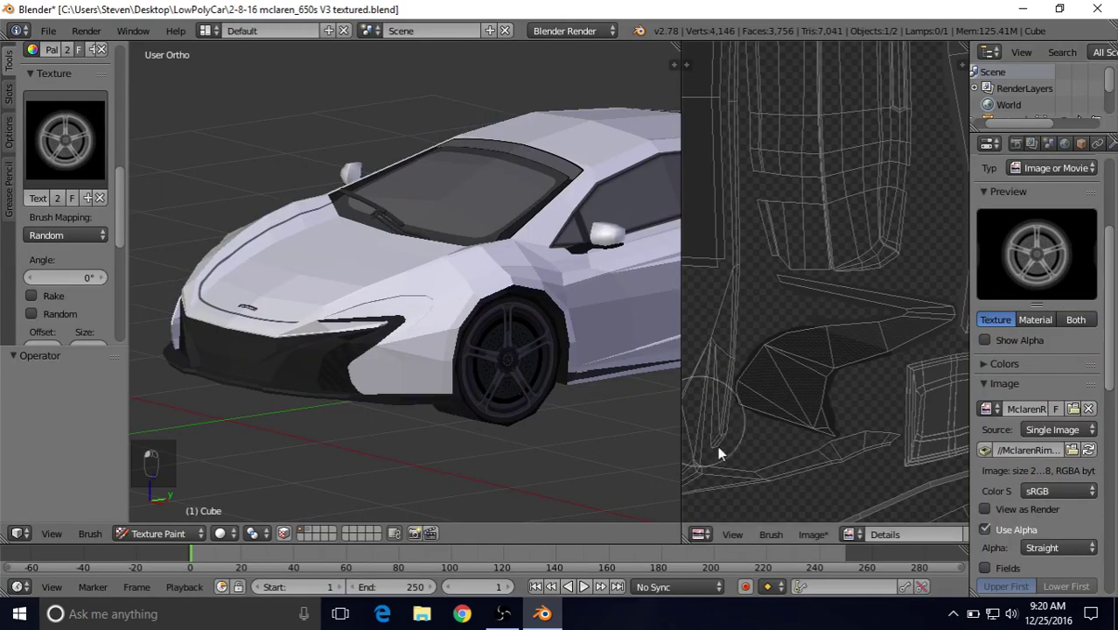
click(802, 533)
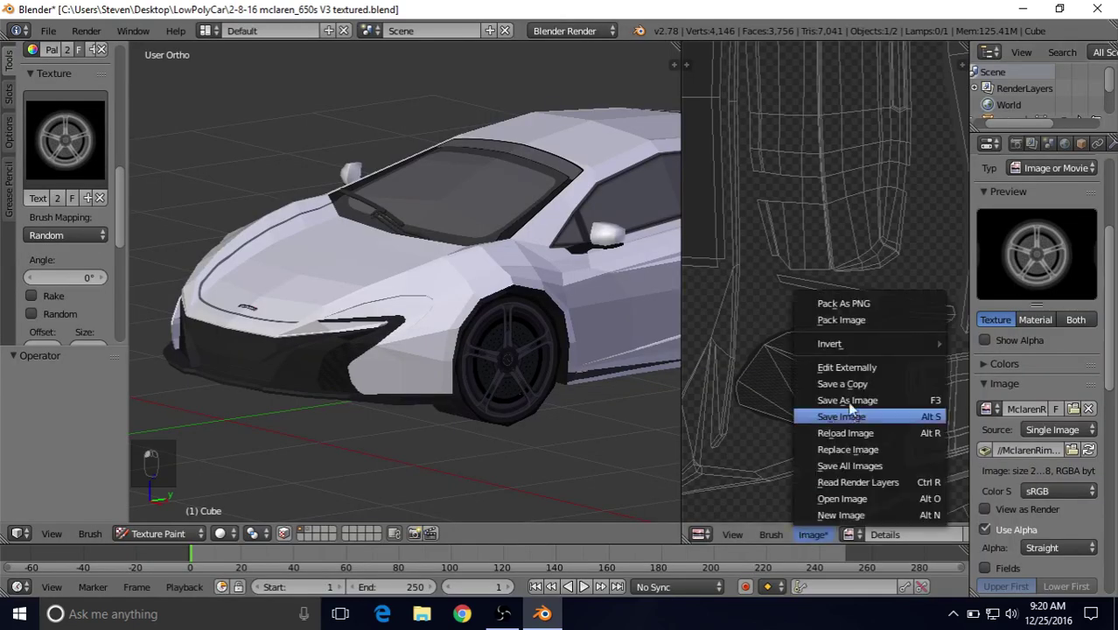
click(799, 536)
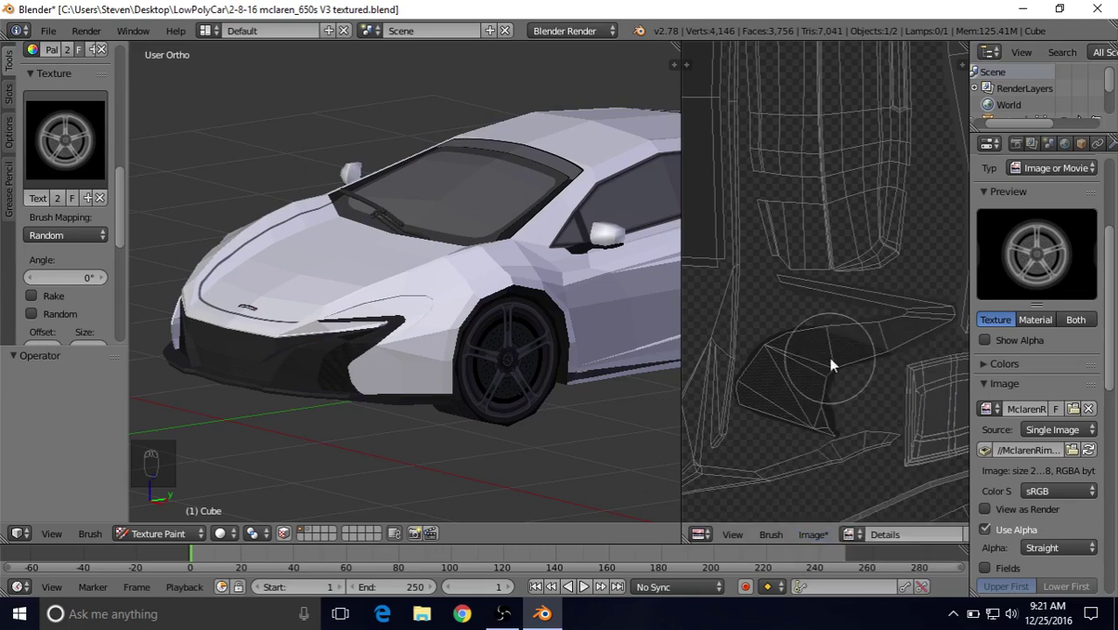
- Examine the Details texture and its UV layout in the image editor
key(KP_Subtract)
key(KP_Subtract)
key(KP_Subtract)
key(KP_Subtract)
key(KP_Subtract)
key(KP_Subtract)
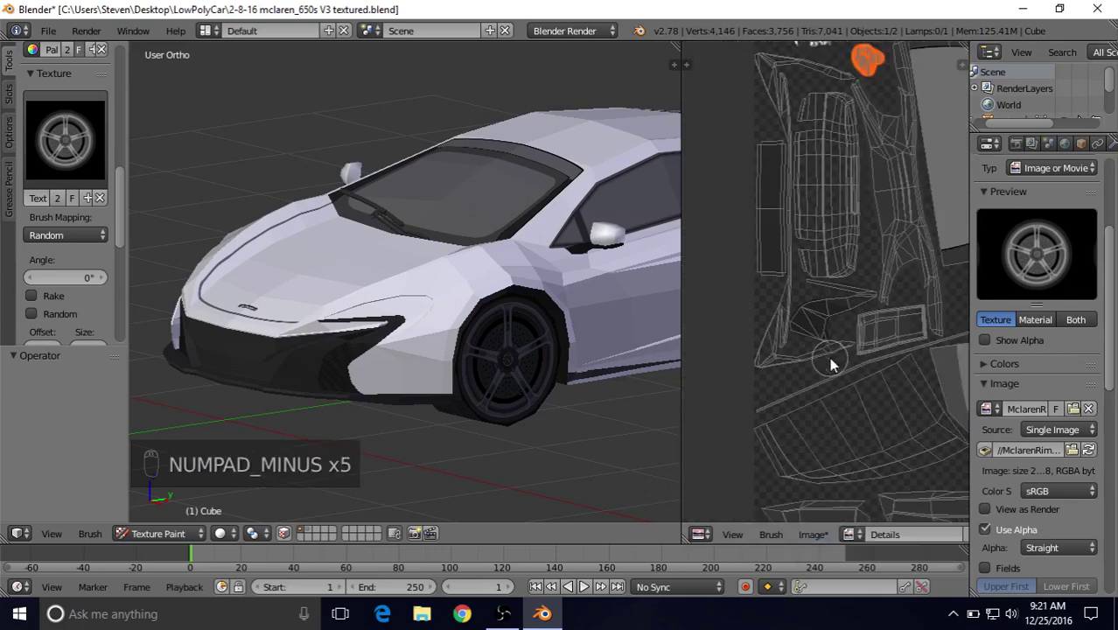
scroll(831, 309, up, 4)
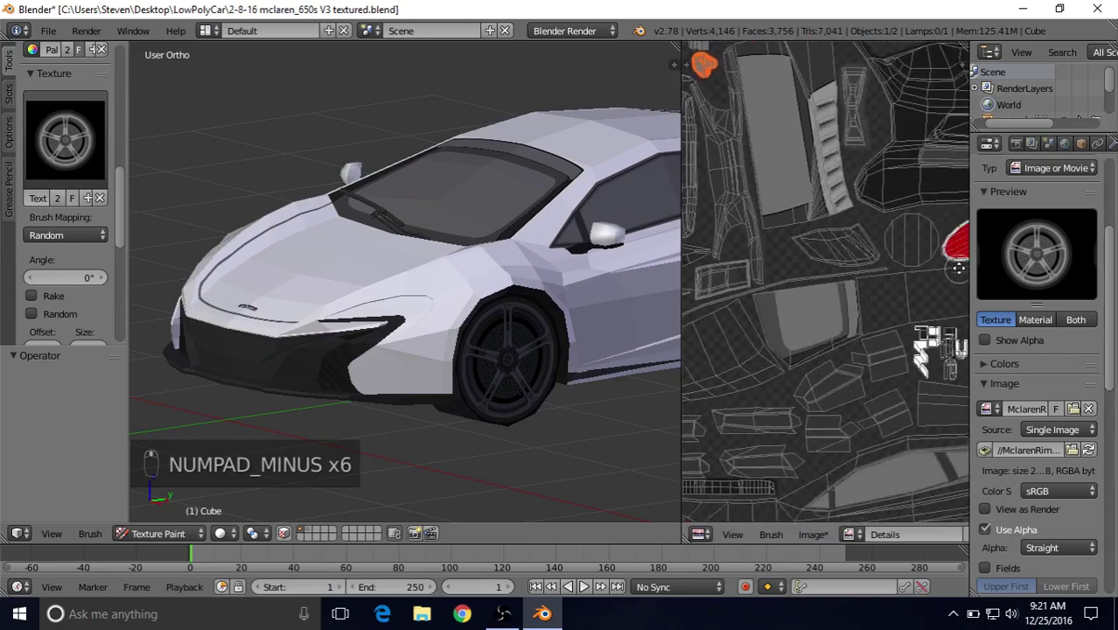
middle_drag(831, 309, 799, 186)
middle_drag(801, 402, 851, 215)
click(849, 534)
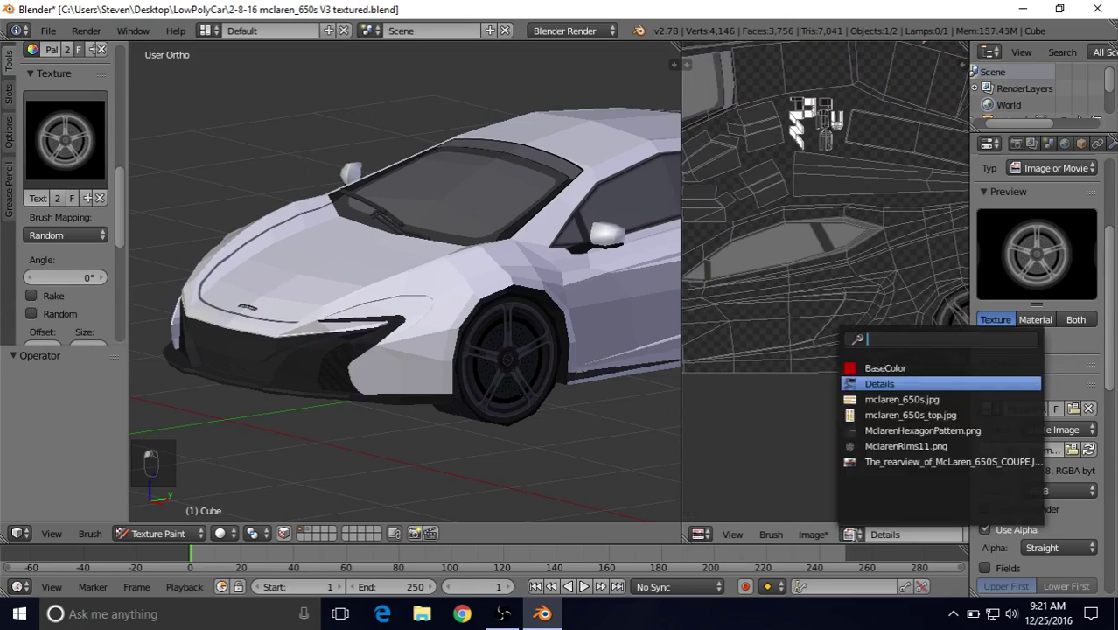
key(Escape)
middle_drag(836, 331, 814, 385)
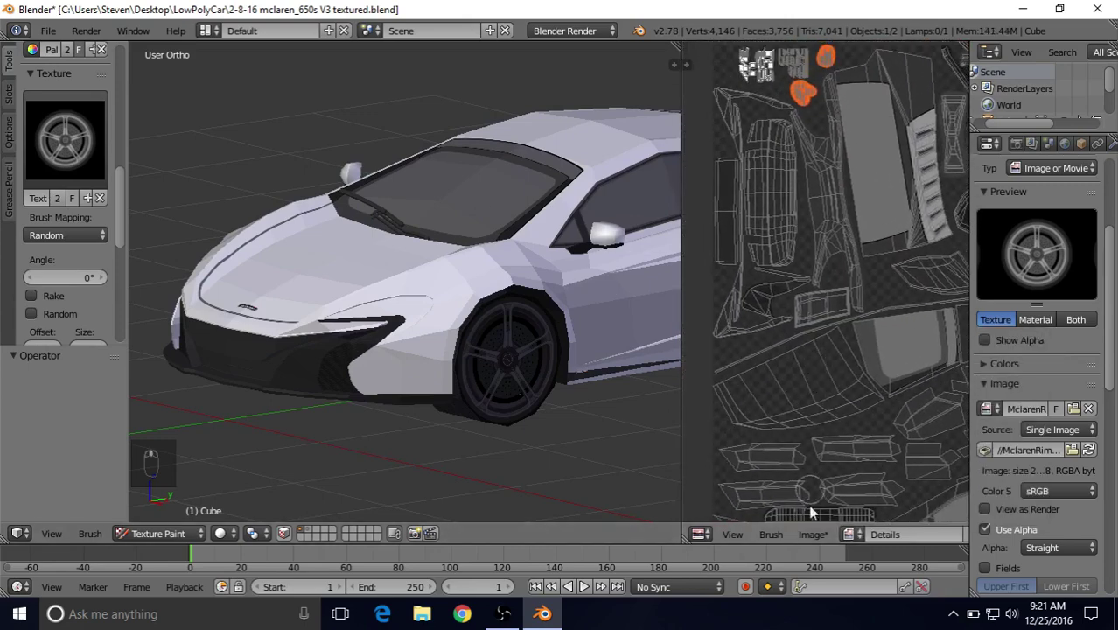
- Save the Details texture as a new image named DetailsRedoTireTread2.png, and save the blend file
click(810, 534)
click(838, 400)
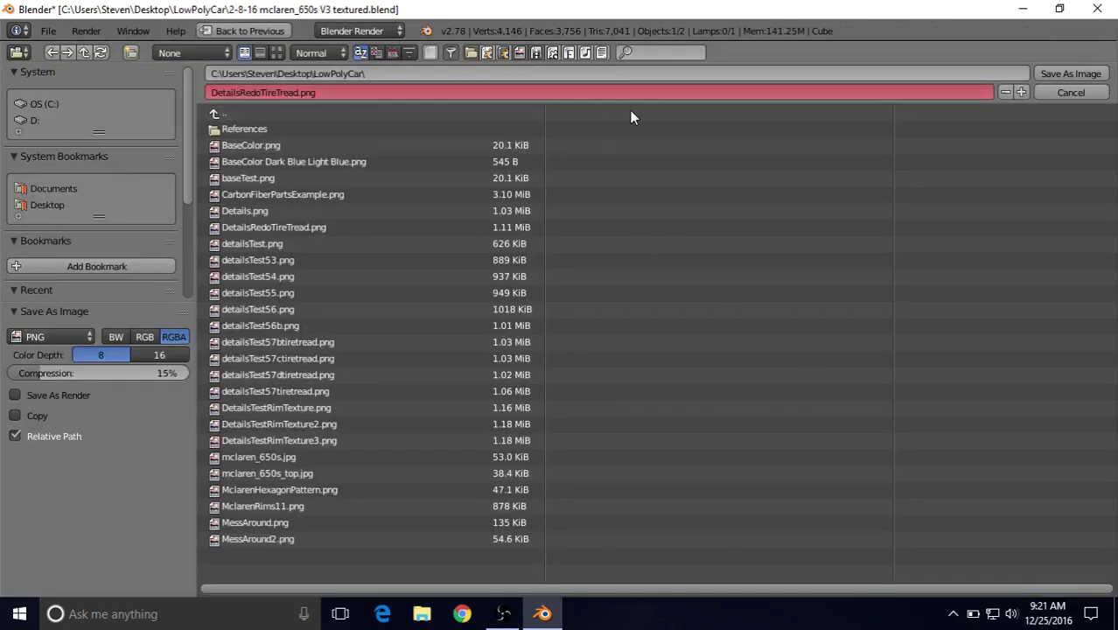
double_click(300, 93)
click(299, 92)
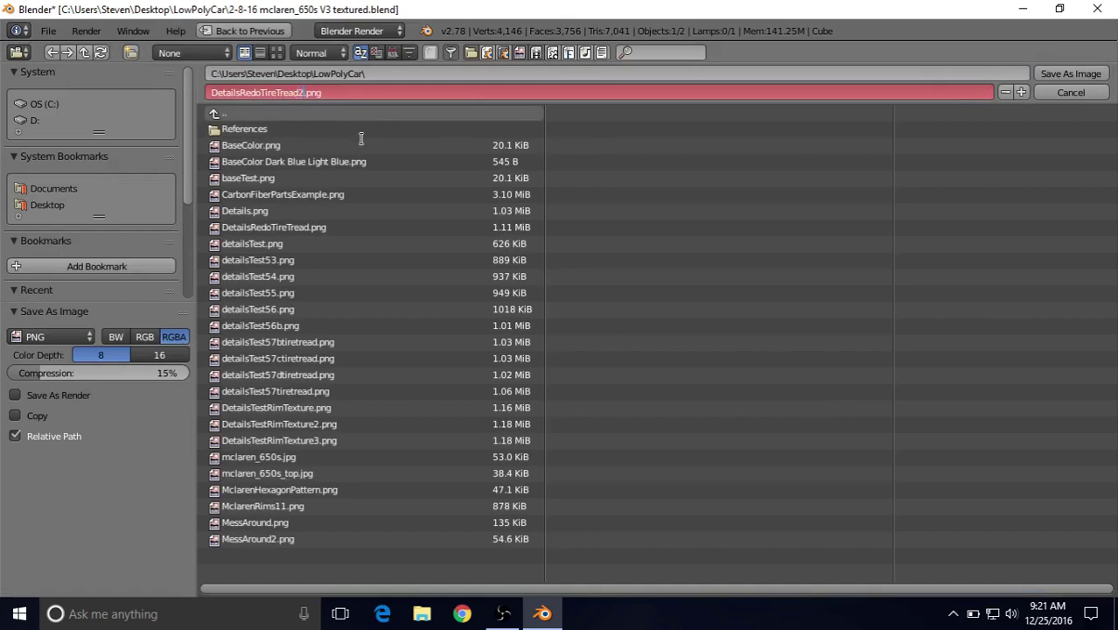
text(2)
key(Return)
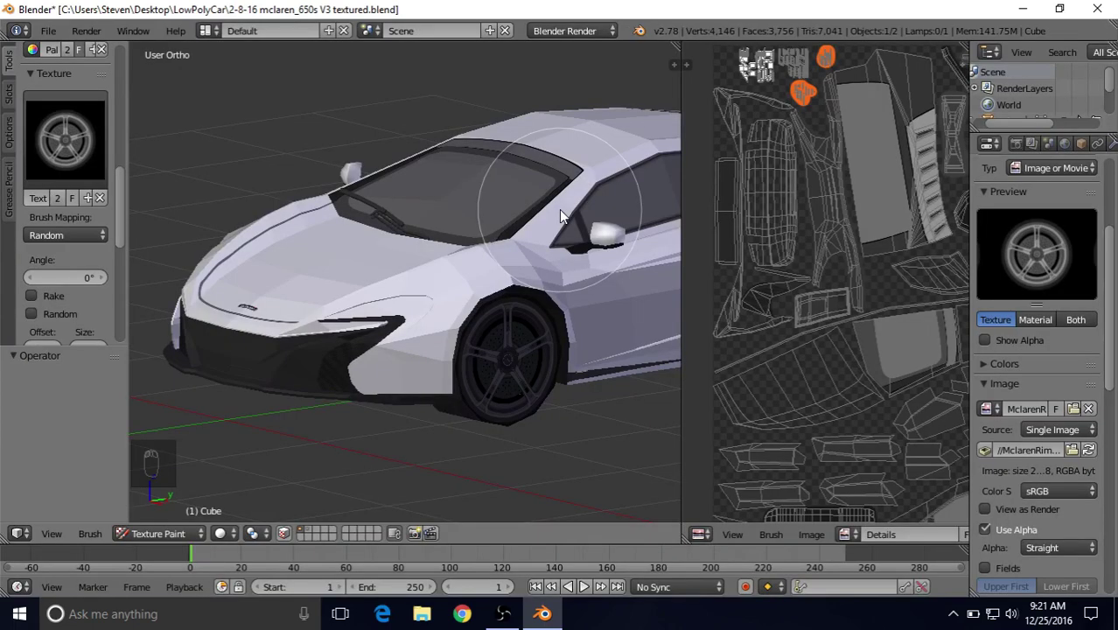
click(50, 31)
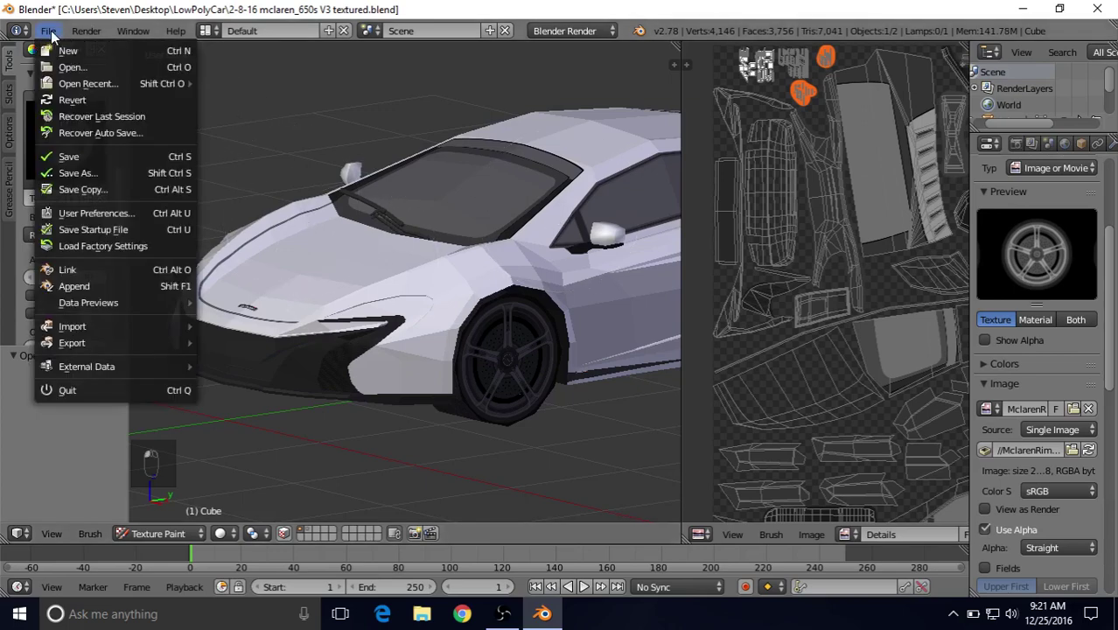
click(55, 158)
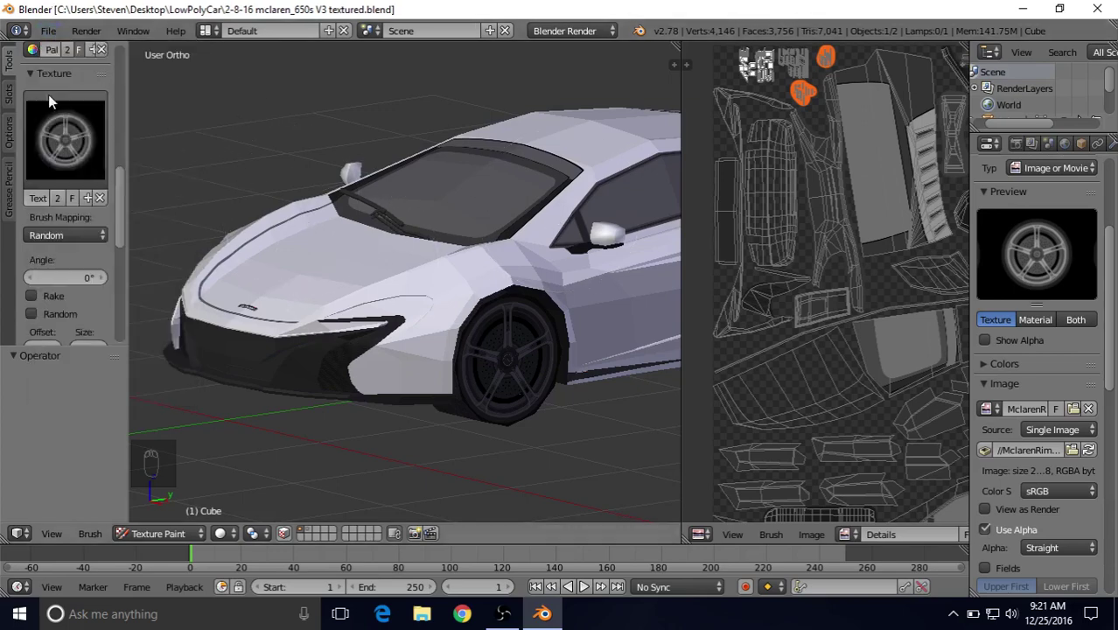
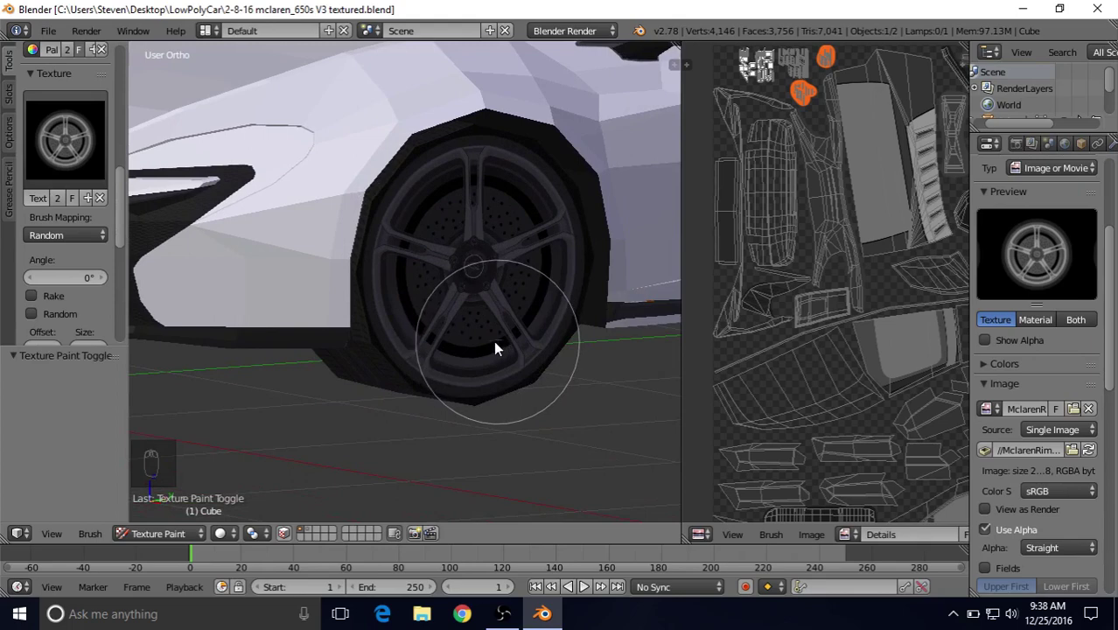
- Turn face selection masking back on for the front wheel and remove the wheel texture from the brush
key(KP_8)
key(KP_2)
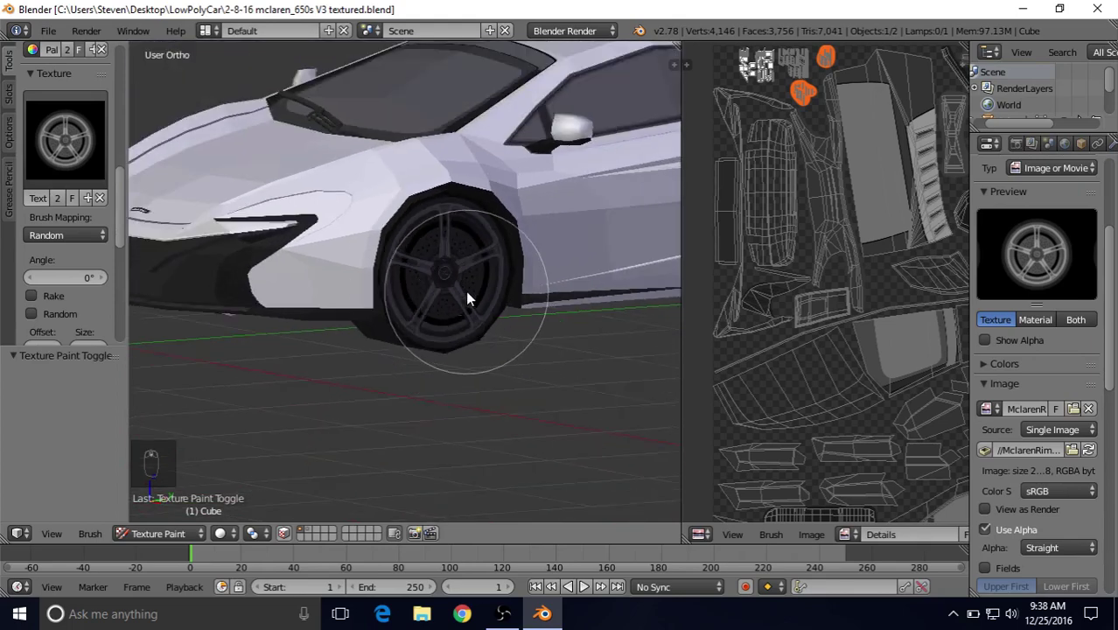
scroll(465, 290, up, 2)
key(KP_8)
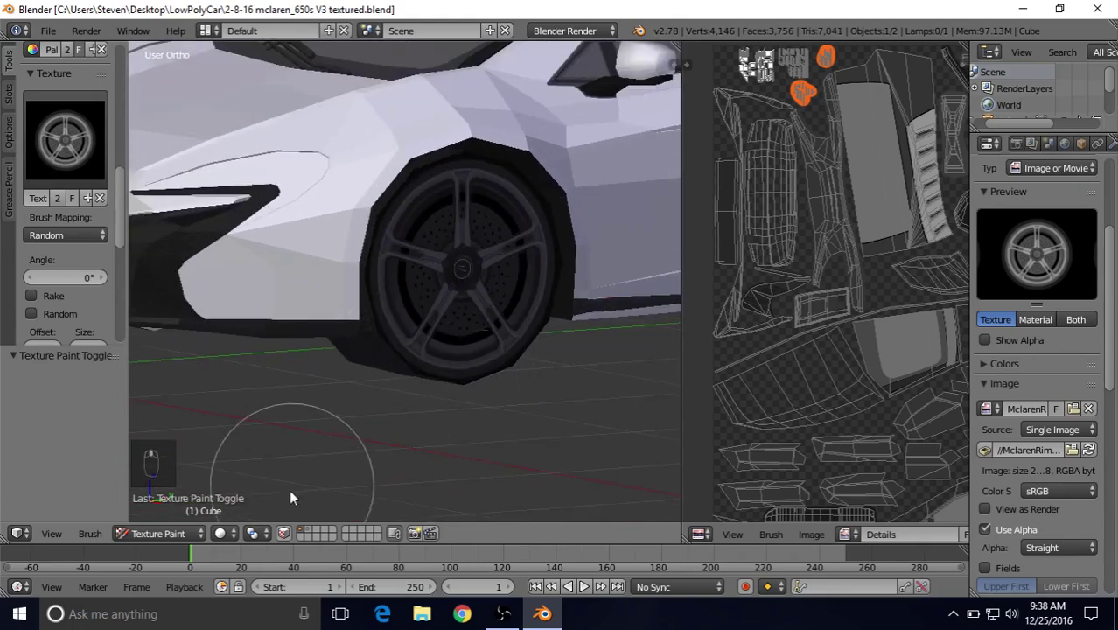
click(285, 534)
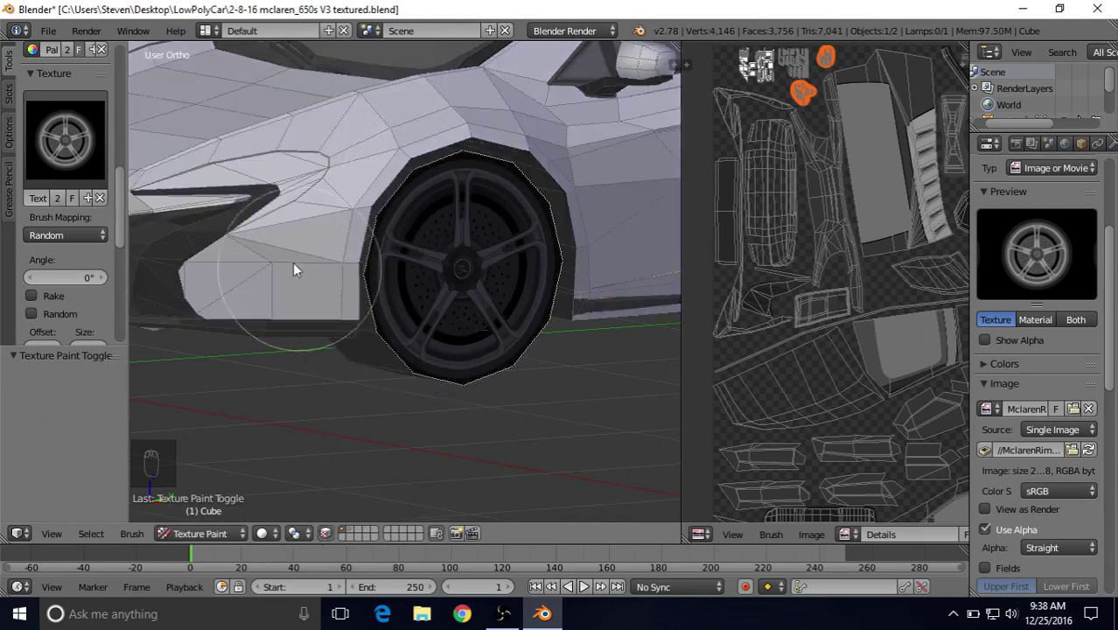
click(101, 199)
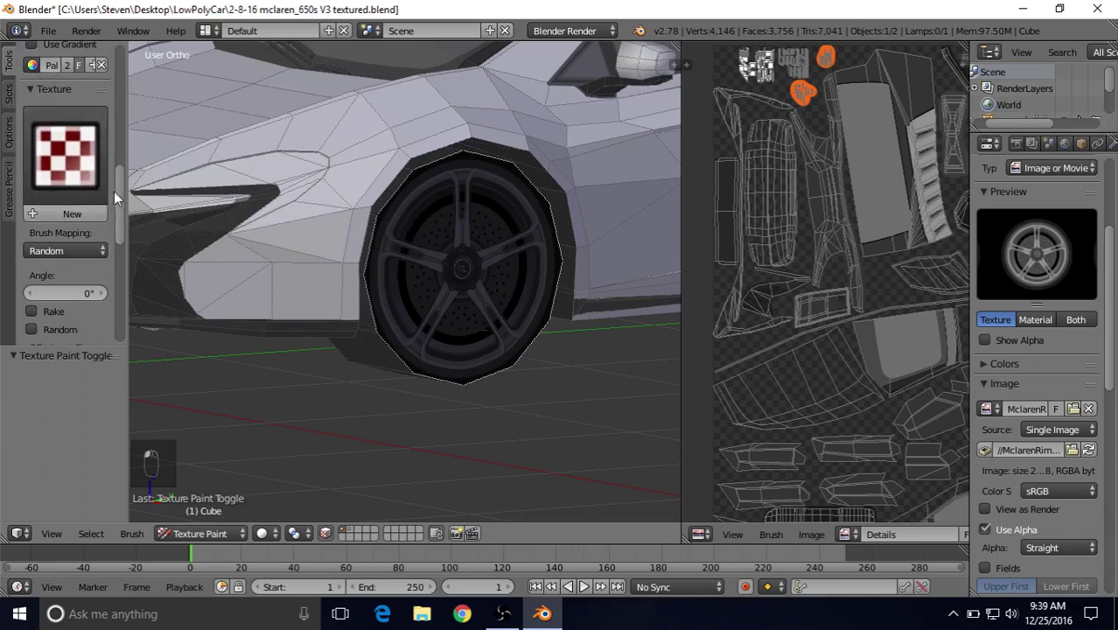
- Set the brush colour to white and paint the whole front wheel solid in the right side view
drag(120, 184, 119, 61)
click(46, 254)
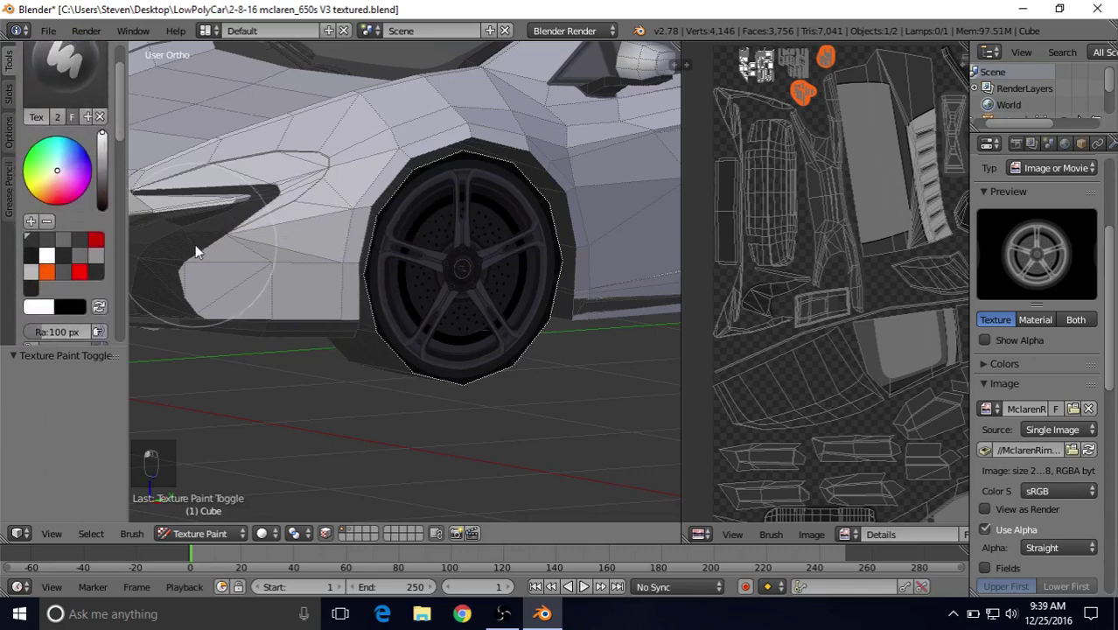
mouse_move(442, 266)
middle_down()
mouse_move(405, 252)
mouse_move(394, 262)
middle_up()
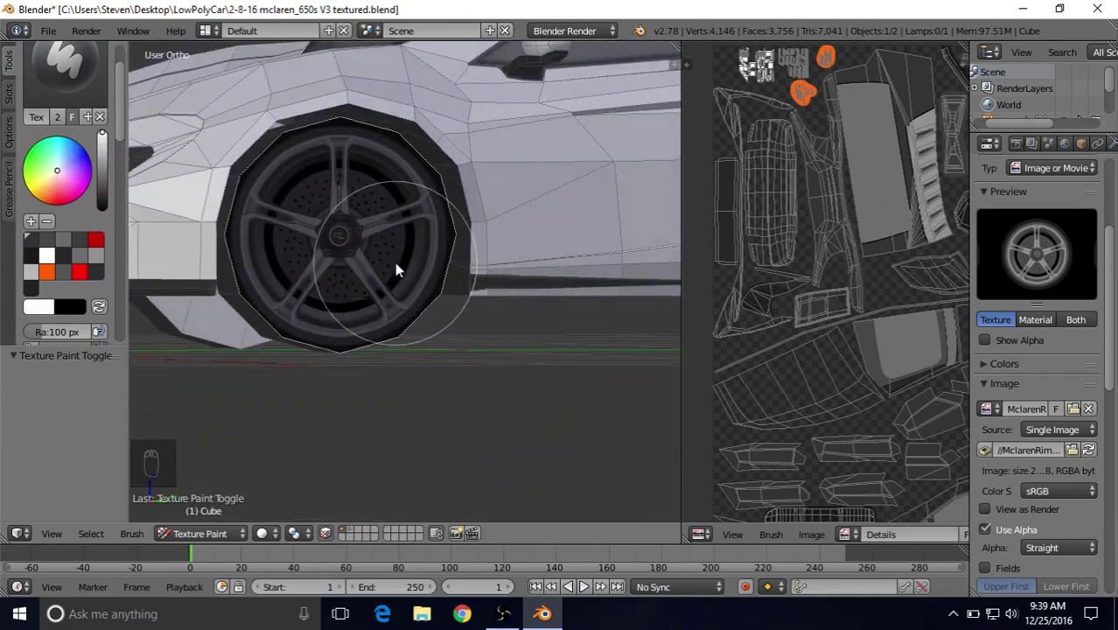
key(KP_3)
shift+middle_drag(392, 270, 477, 280)
mouse_move(391, 202)
mouse_down()
mouse_move(331, 186)
mouse_move(287, 215)
mouse_move(277, 295)
mouse_move(325, 347)
mouse_move(433, 348)
mouse_move(434, 296)
mouse_move(372, 279)
mouse_move(333, 253)
mouse_move(432, 207)
mouse_move(472, 245)
mouse_move(432, 181)
mouse_up()
mouse_move(400, 365)
mouse_down()
mouse_move(294, 354)
mouse_move(260, 250)
mouse_move(333, 194)
mouse_move(366, 191)
mouse_move(441, 226)
mouse_move(411, 253)
mouse_move(421, 158)
mouse_move(390, 163)
mouse_move(342, 254)
mouse_move(131, 189)
mouse_up()
- Darken the brush colour to a mid grey and assign the wheel texture Texture.001 to the brush
click(103, 166)
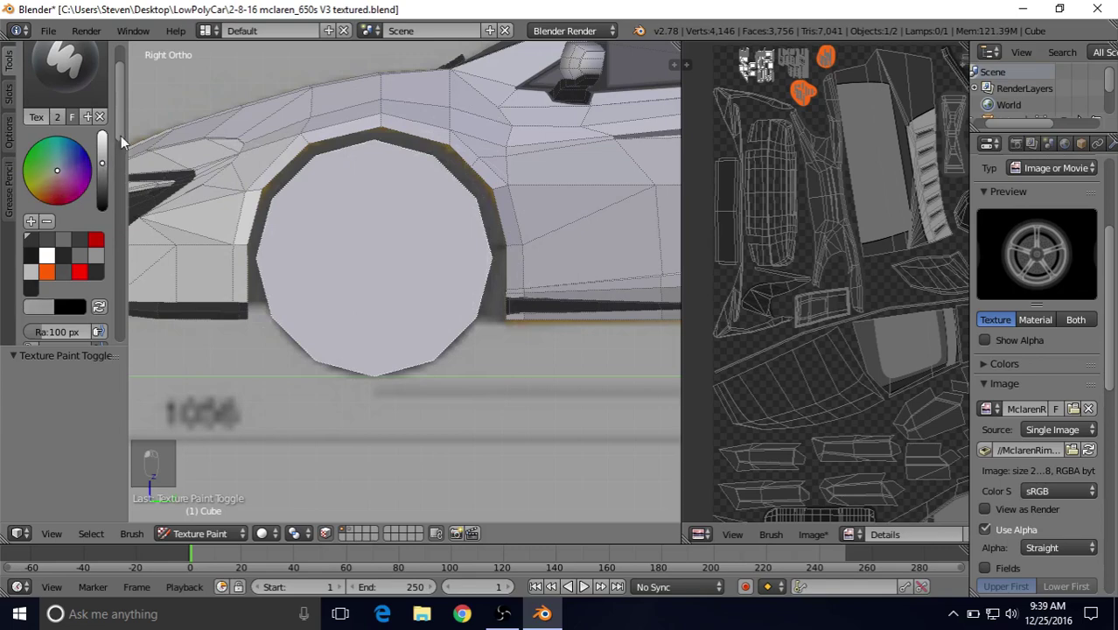
scroll(124, 143, down, 2)
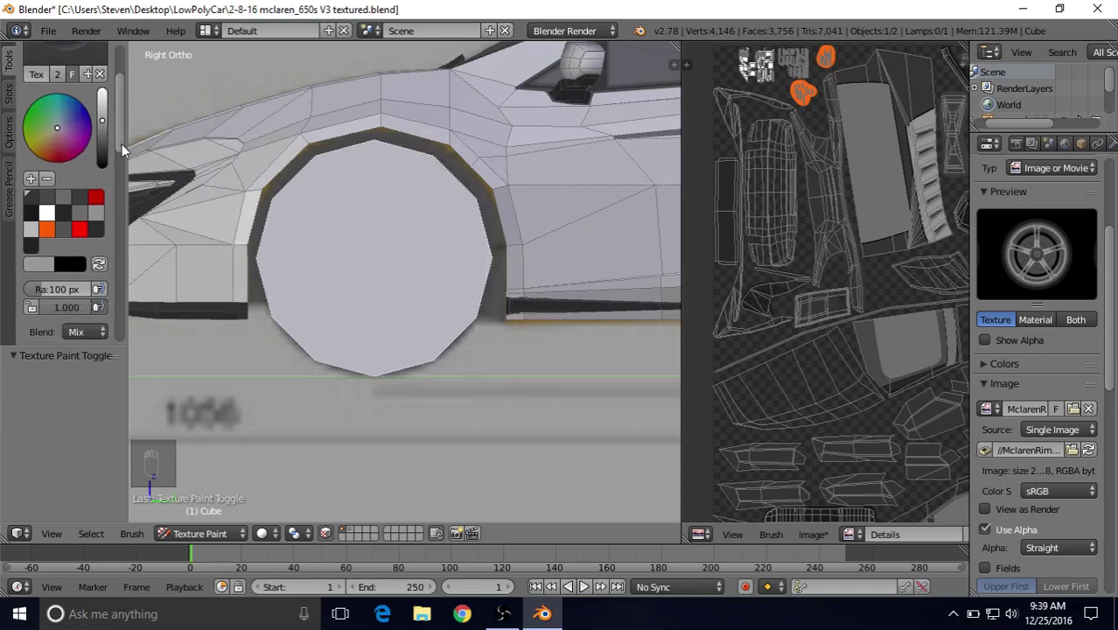
scroll(122, 168, down, 8)
click(66, 150)
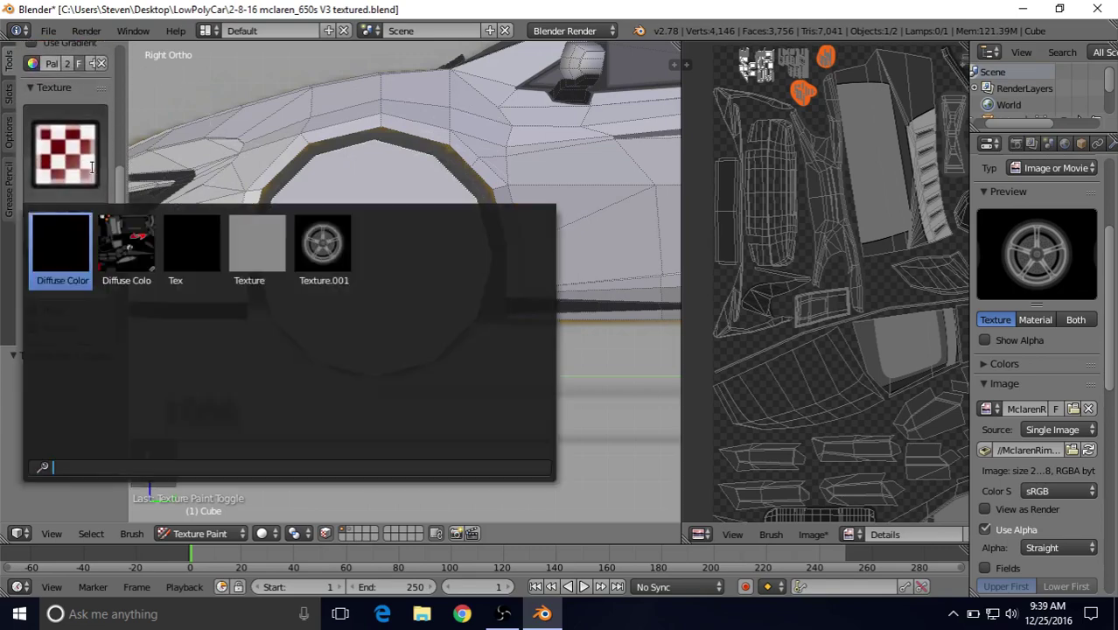
click(322, 242)
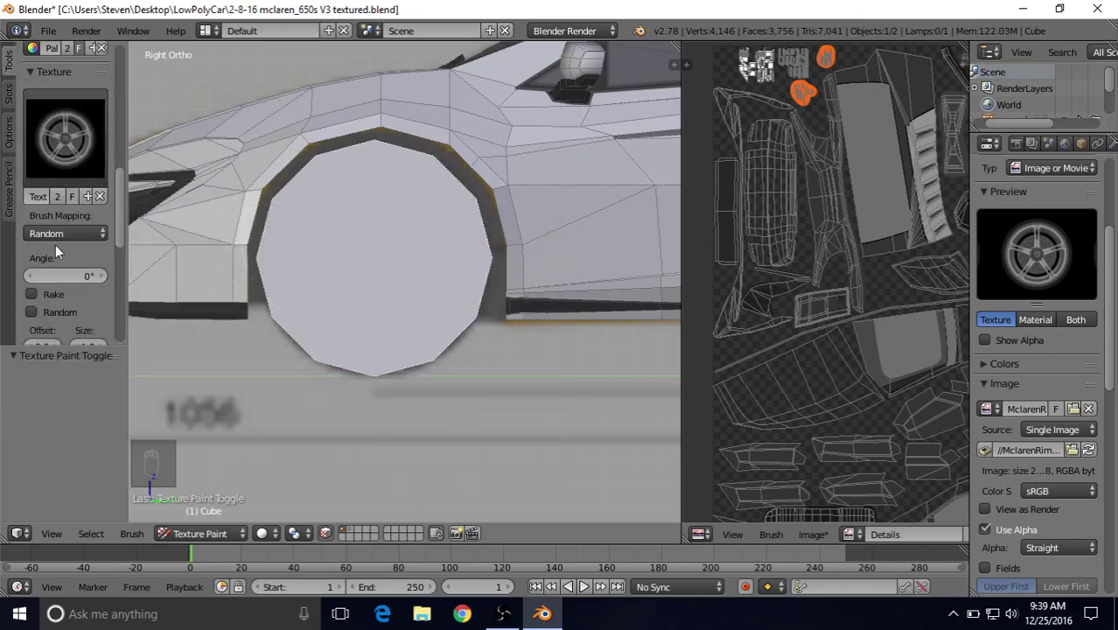
- Set the brush mapping to Stencil and position the wheel stencil over the white front wheel
click(35, 231)
click(54, 142)
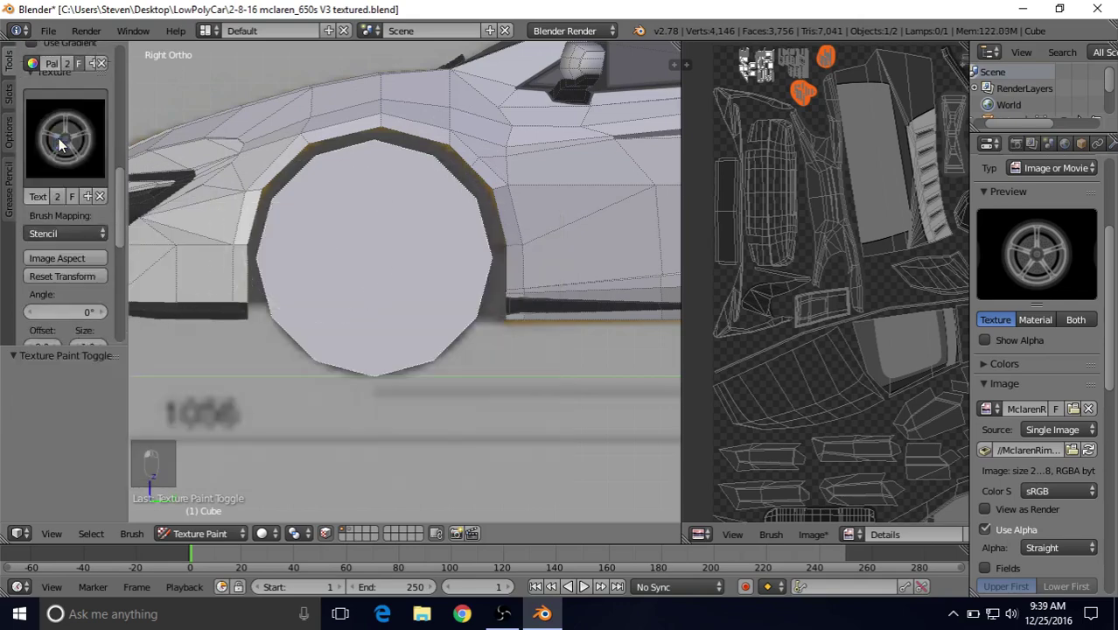
right_drag(345, 197, 361, 157)
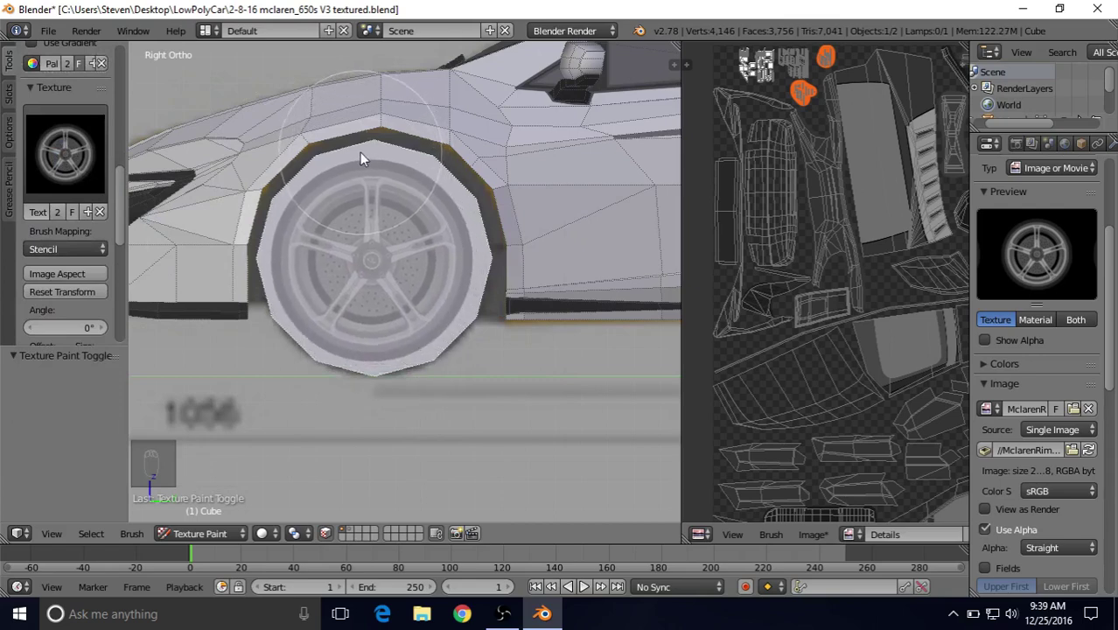
- Reset the stencil's transform and refit the wheel stencil to the outline of the white front wheel
drag(359, 152, 396, 121)
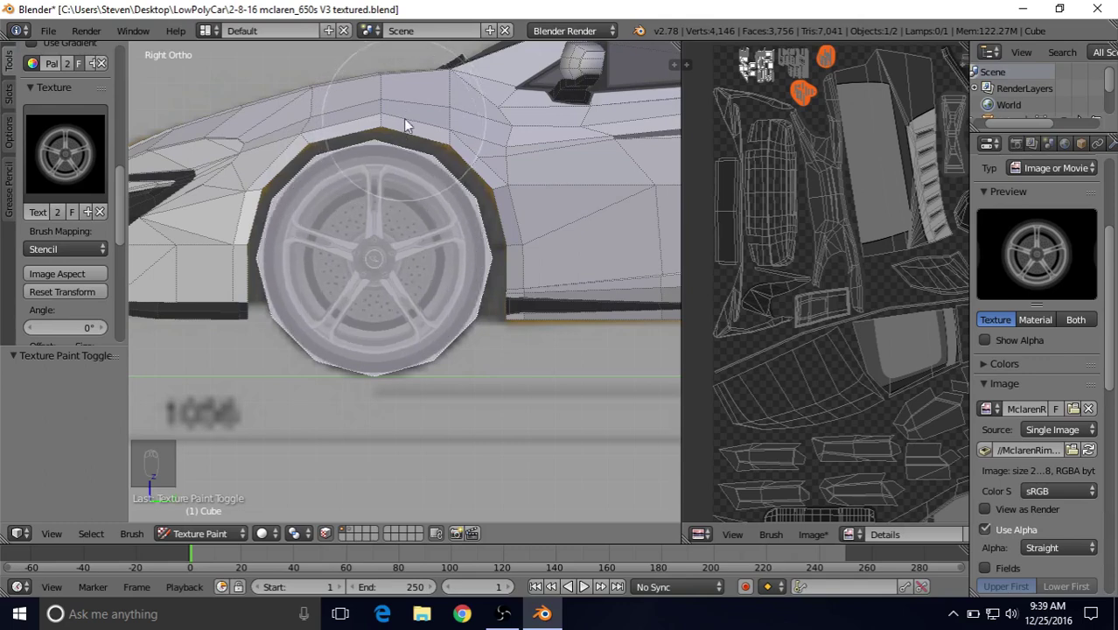
shift+right_drag(404, 153, 381, 250)
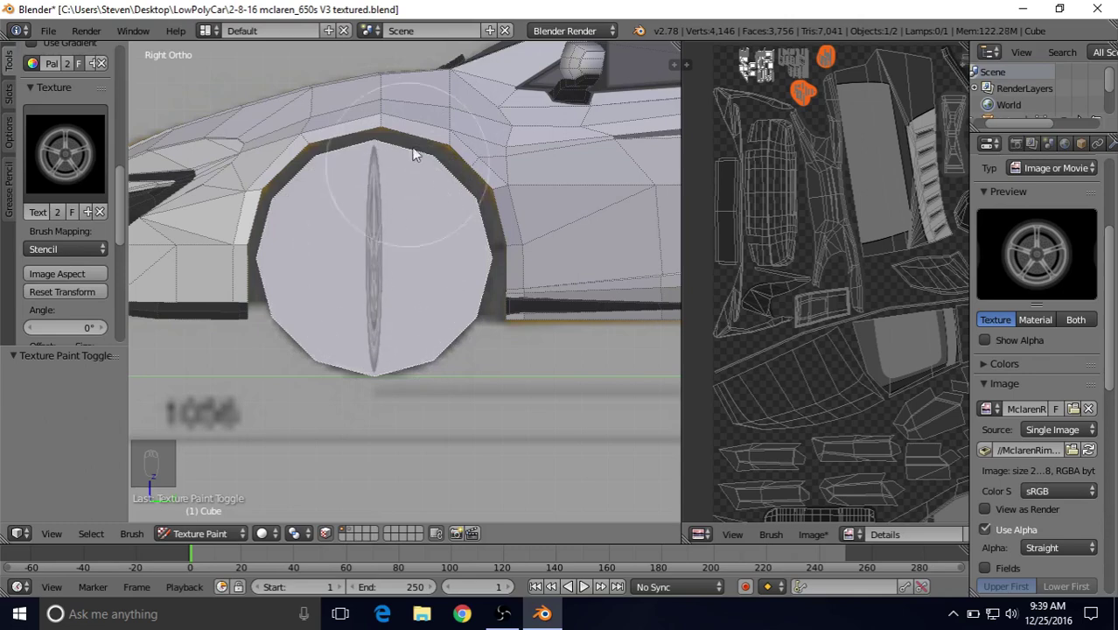
click(59, 290)
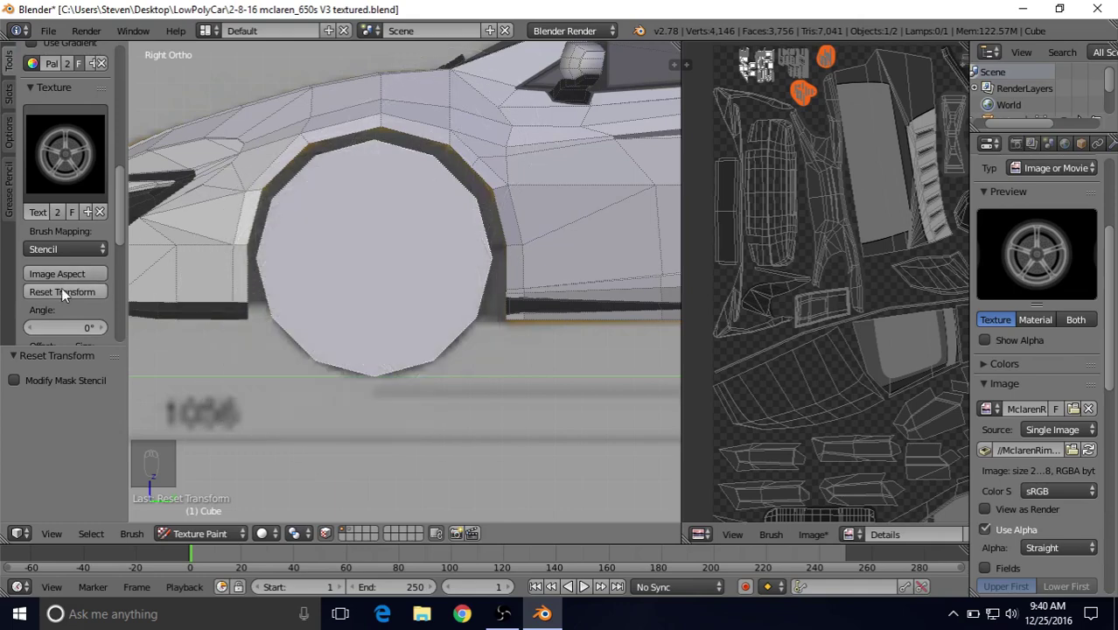
mouse_move(425, 203)
shift+right_down()
mouse_move(444, 154)
mouse_move(399, 217)
mouse_move(353, 243)
mouse_move(384, 197)
shift+right_up()
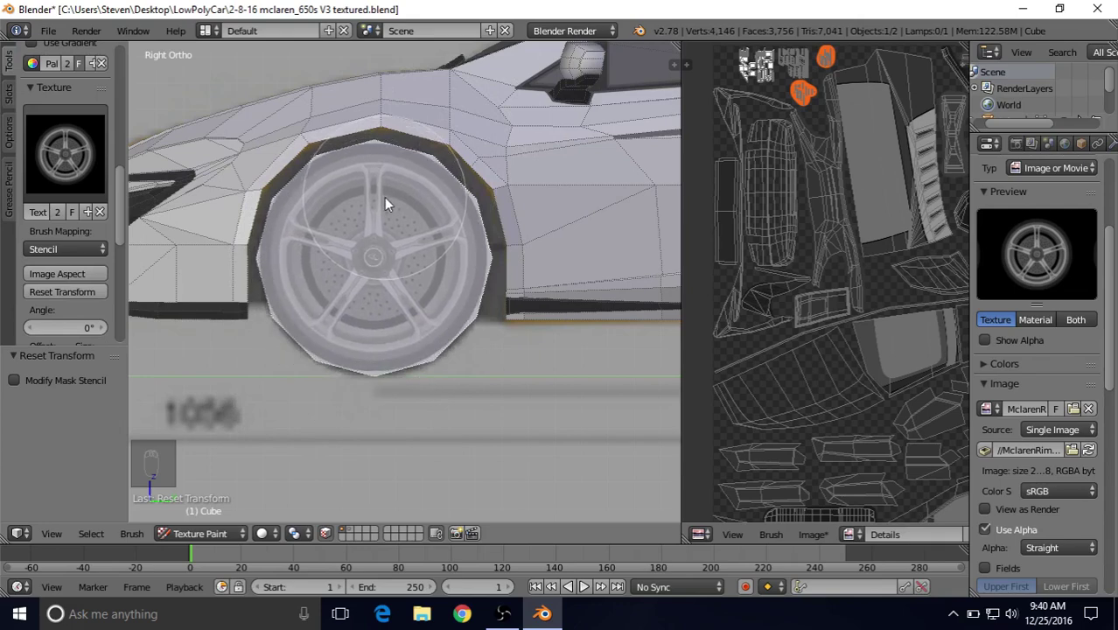
click(384, 197)
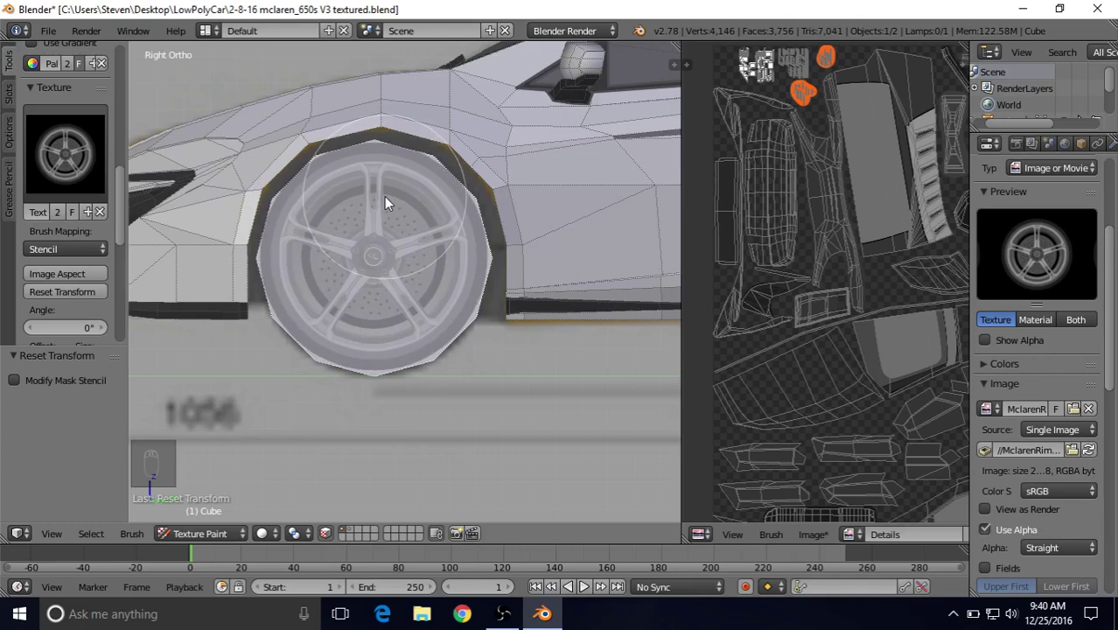
click(384, 196)
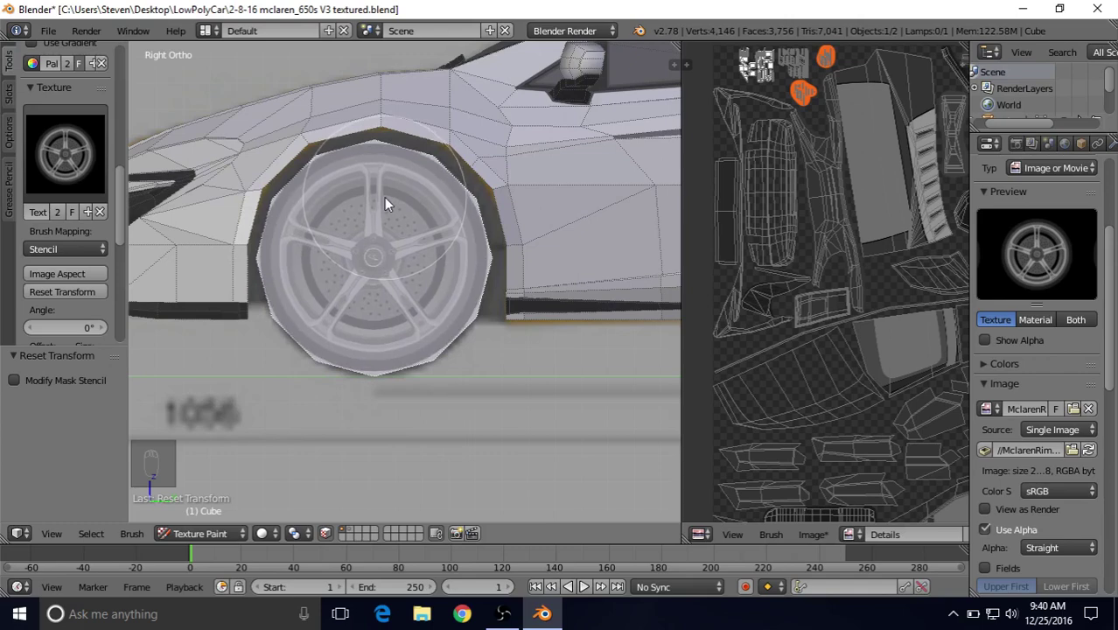
drag(384, 197, 385, 197)
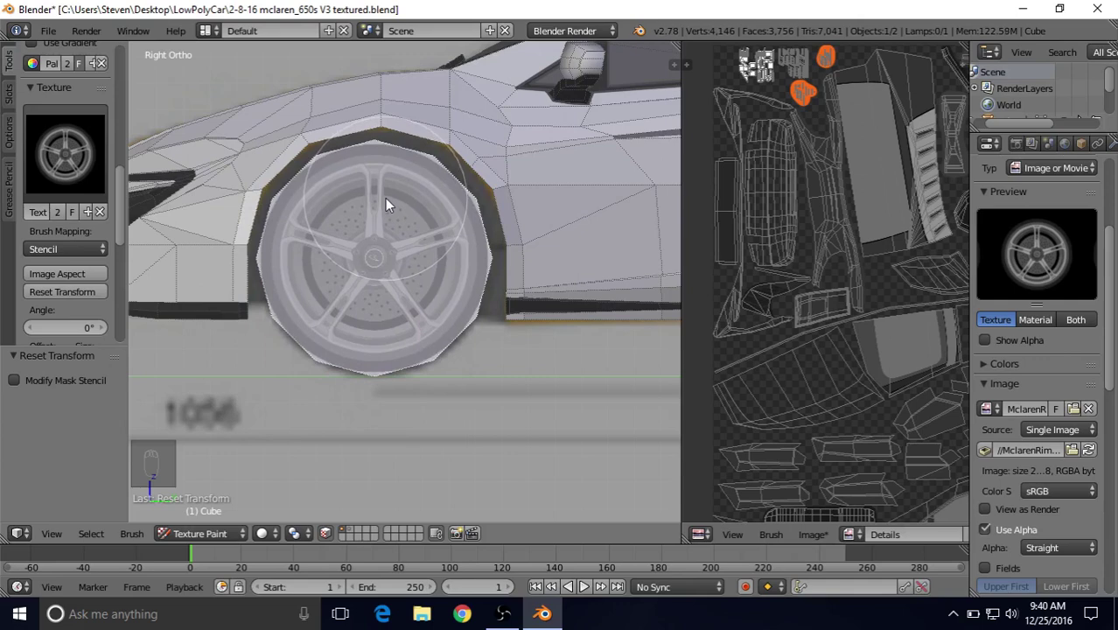
drag(472, 135, 480, 129)
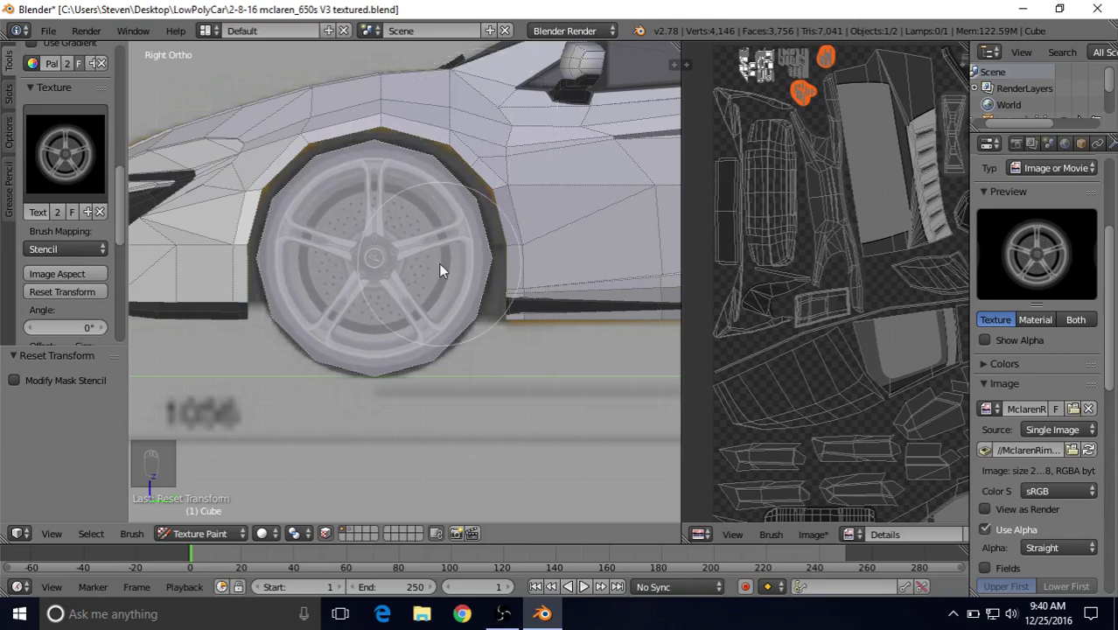
- Try painting the wheel image through the stencil over the white front wheel
mouse_move(365, 195)
mouse_down()
mouse_move(305, 195)
mouse_move(280, 215)
mouse_move(291, 311)
mouse_up()
mouse_move(344, 348)
mouse_down()
mouse_move(430, 315)
mouse_move(453, 281)
mouse_move(460, 230)
mouse_move(445, 193)
mouse_move(399, 181)
mouse_move(363, 251)
mouse_move(385, 274)
mouse_move(342, 303)
mouse_move(295, 285)
mouse_move(278, 242)
mouse_move(325, 176)
mouse_move(416, 168)
mouse_move(477, 213)
mouse_move(452, 319)
mouse_move(405, 347)
mouse_move(346, 342)
mouse_move(299, 281)
mouse_move(311, 188)
mouse_move(460, 207)
mouse_move(484, 245)
mouse_move(404, 418)
mouse_up()
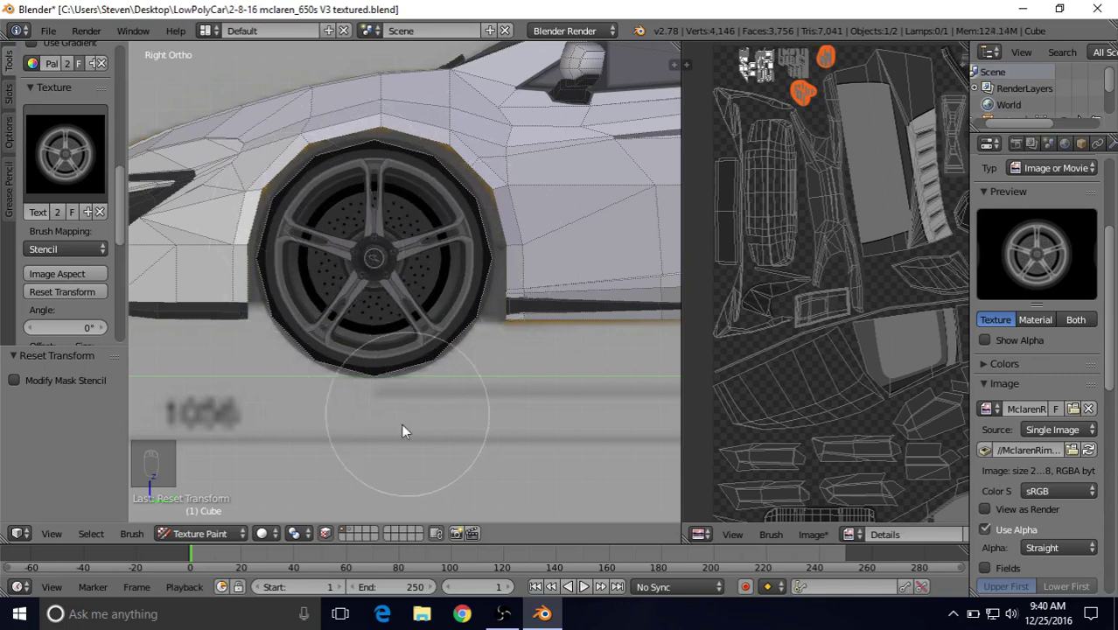
- Turn off face selection masking and set the brush mapping to Random
click(326, 533)
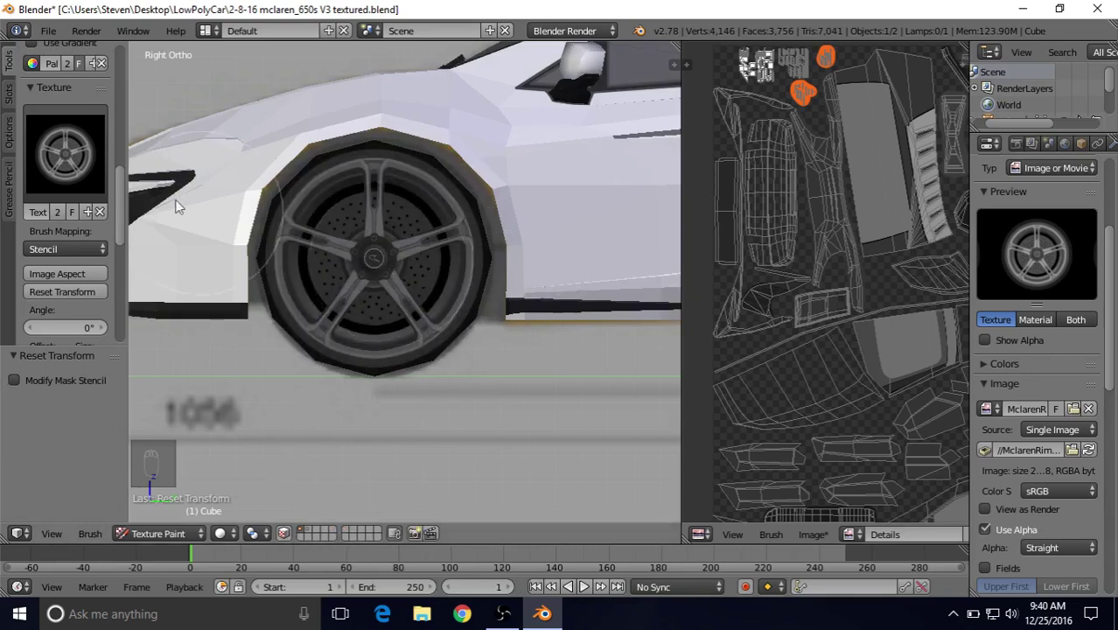
click(65, 248)
click(56, 178)
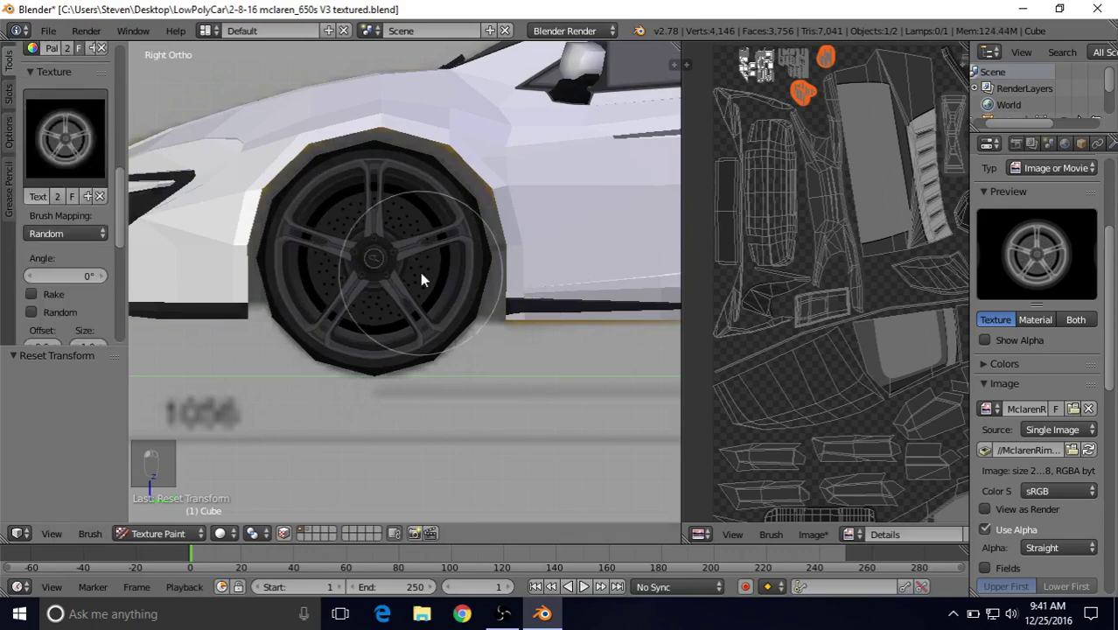
- Examine the painted front wheel from several angles, from a distance and in the right side view
key(KP_Subtract)
key(KP_Subtract)
key(KP_Subtract)
key(KP_Subtract)
key(KP_Subtract)
middle_drag(421, 269, 648, 160)
scroll(512, 221, up, 3)
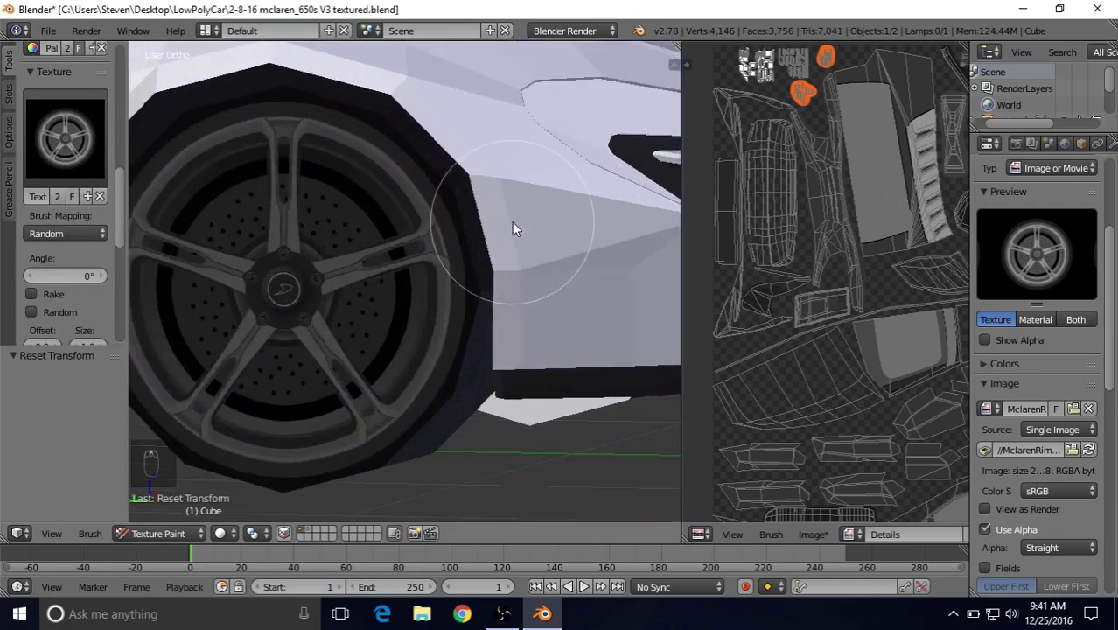
scroll(509, 223, down, 4)
mouse_move(503, 204)
middle_down()
mouse_move(325, 219)
mouse_move(354, 248)
mouse_move(399, 167)
mouse_move(275, 175)
mouse_move(287, 208)
mouse_move(360, 189)
mouse_move(341, 203)
middle_up()
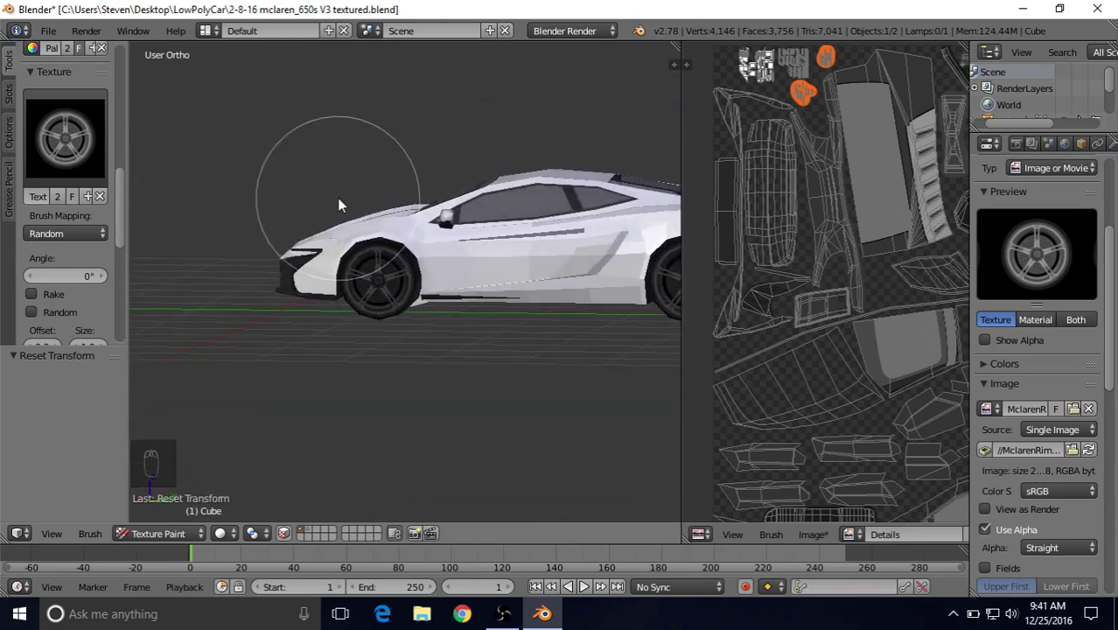
scroll(341, 205, up, 6)
middle_drag(361, 205, 360, 206)
key(KP_3)
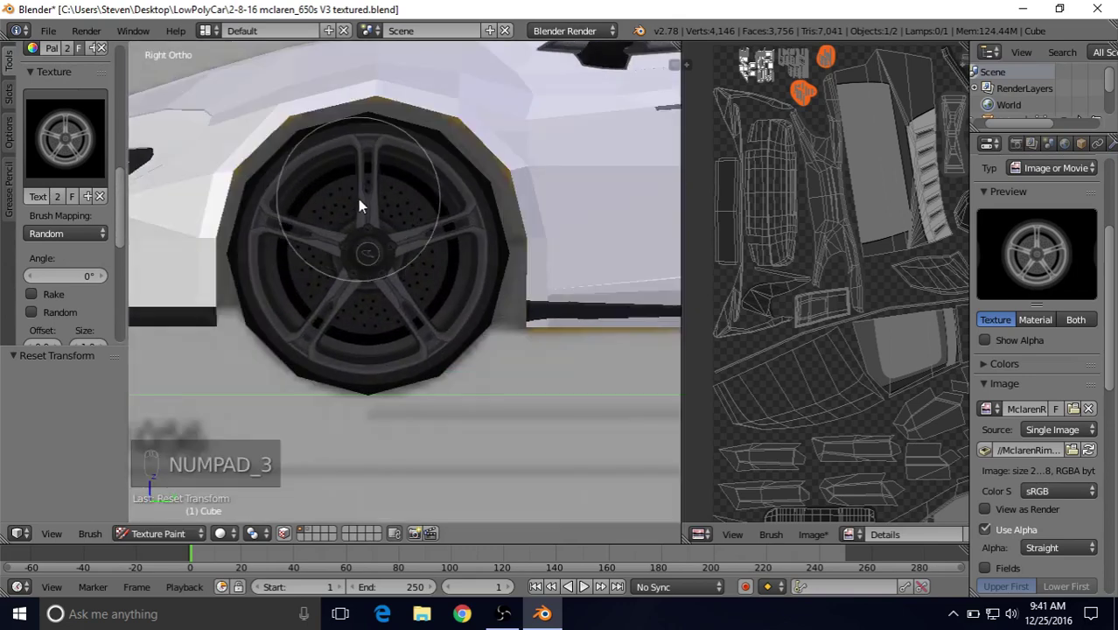
scroll(120, 196, up, 8)
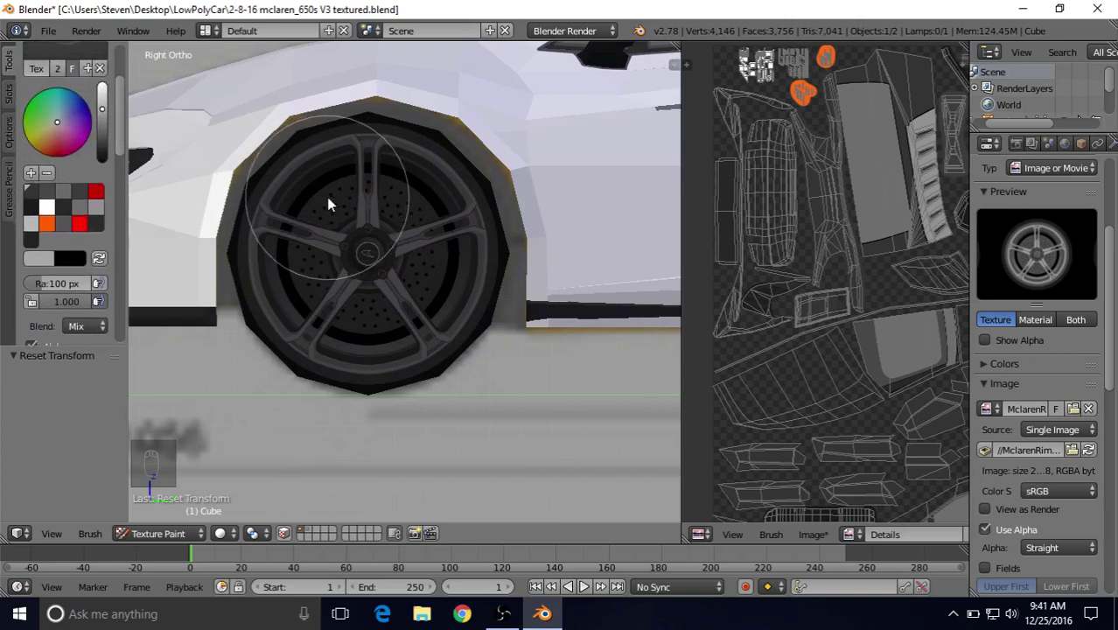
- Undo the wheel painting and restore face selection masking and the Stencil brush mapping
key(ctrl+z)
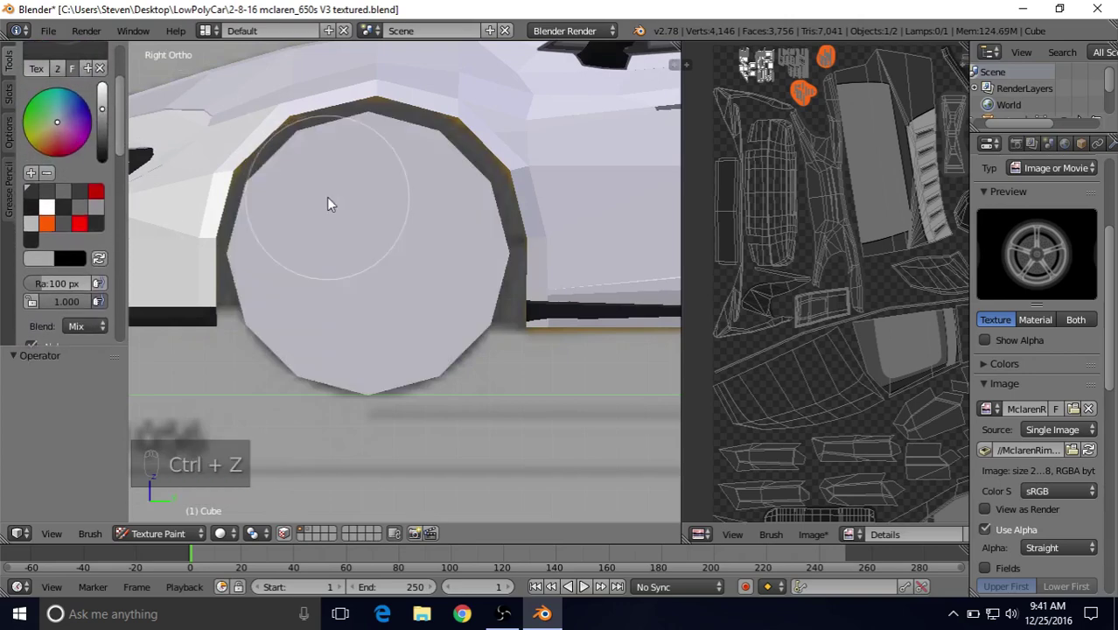
click(283, 533)
mouse_move(122, 155)
mouse_down()
mouse_move(123, 237)
mouse_move(103, 254)
mouse_up()
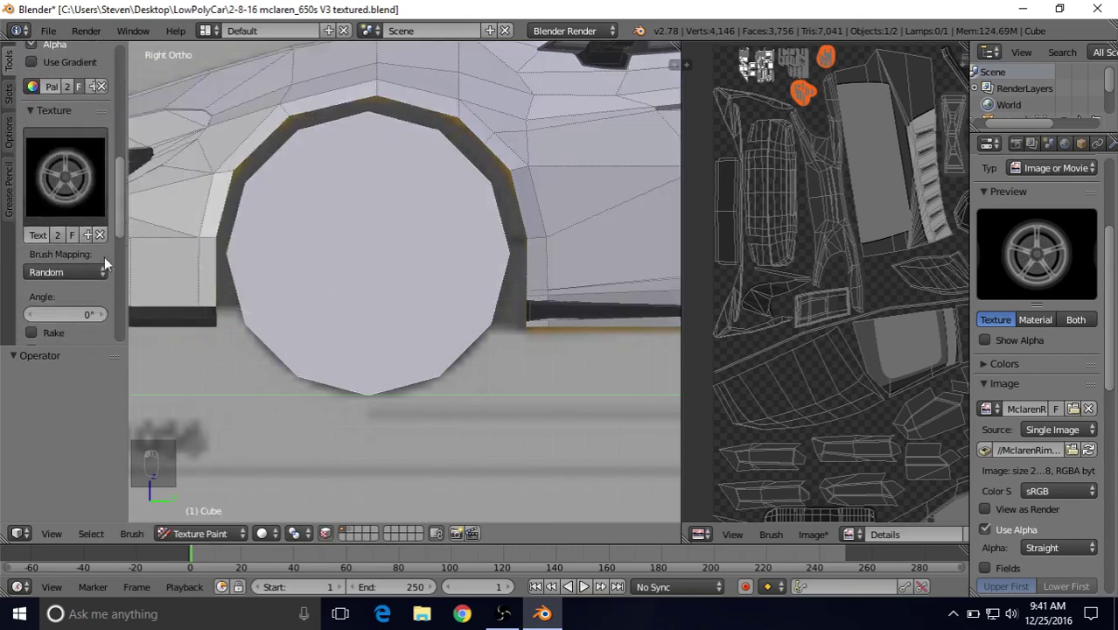
click(87, 270)
click(88, 177)
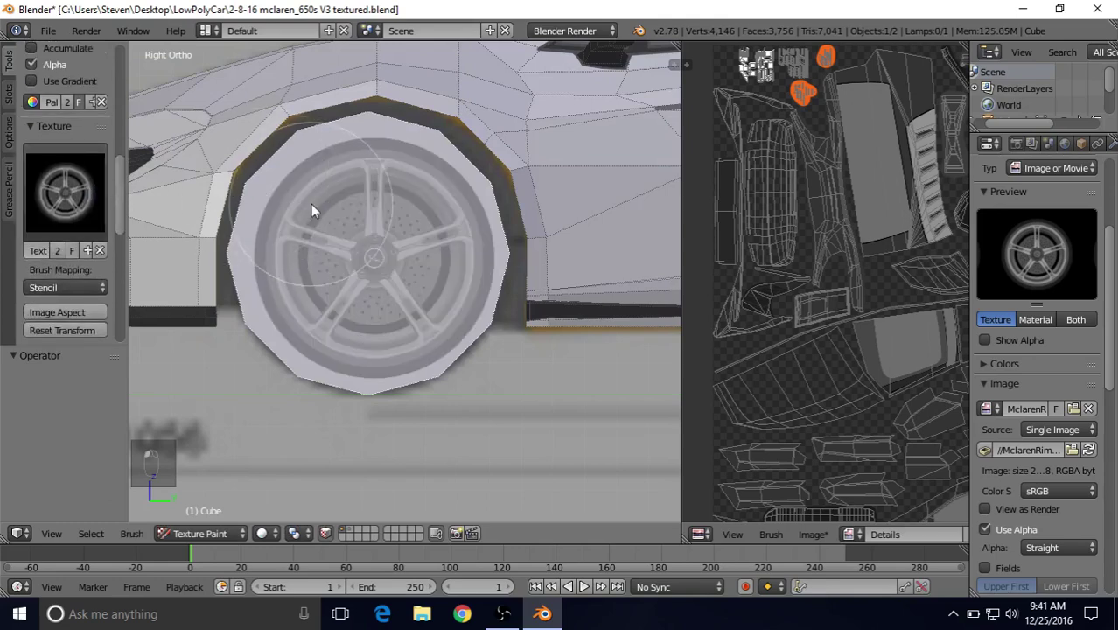
- Align the front wheel with the stencil and paint the wheel image over the entire wheel face with the grey brush
scroll(311, 206, down, 1)
mouse_move(312, 210)
mouse_down()
mouse_move(415, 213)
mouse_move(338, 176)
mouse_move(401, 166)
mouse_move(453, 208)
mouse_up()
mouse_move(464, 274)
mouse_down()
mouse_move(445, 313)
mouse_move(398, 333)
mouse_move(339, 332)
mouse_move(302, 323)
mouse_move(278, 276)
mouse_move(292, 210)
mouse_move(371, 270)
mouse_move(385, 313)
mouse_move(394, 286)
mouse_move(374, 261)
mouse_up()
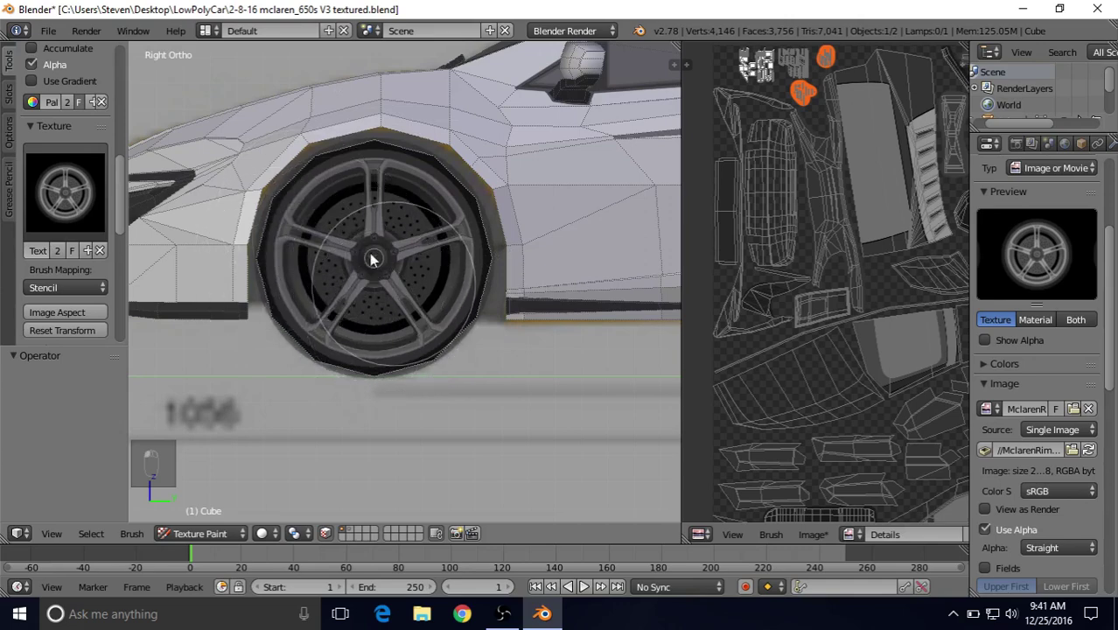
mouse_move(403, 298)
mouse_down()
mouse_move(412, 337)
mouse_move(392, 343)
mouse_move(288, 334)
mouse_move(276, 293)
mouse_move(297, 199)
mouse_move(345, 178)
mouse_move(404, 177)
mouse_up()
mouse_move(437, 213)
mouse_down()
mouse_move(459, 273)
mouse_move(448, 299)
mouse_move(411, 263)
mouse_move(376, 254)
mouse_move(389, 335)
mouse_up()
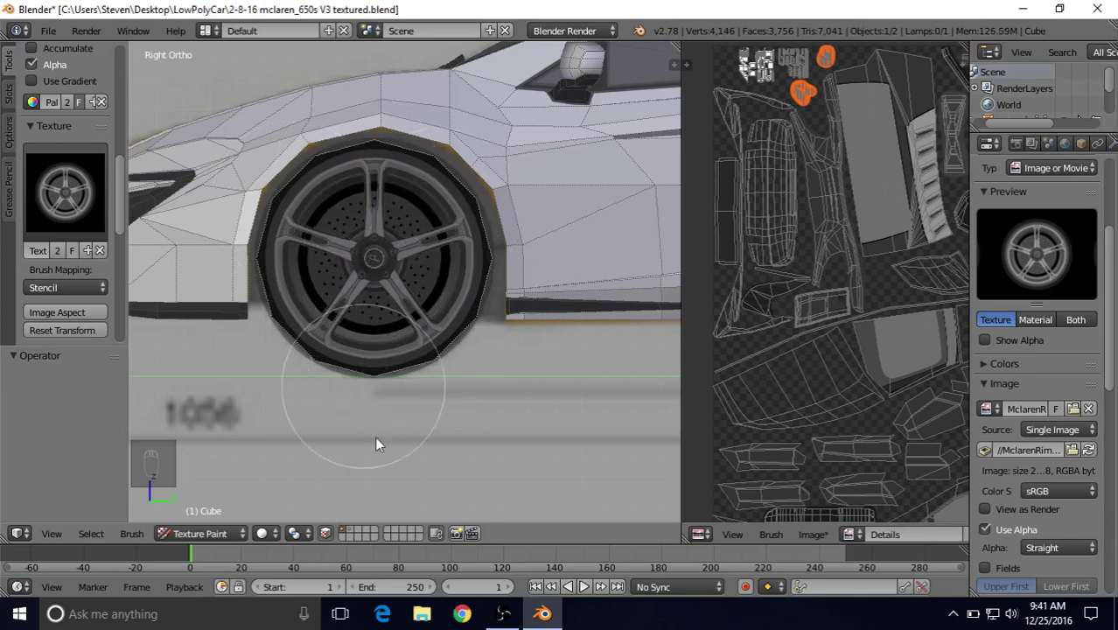
- Turn off face selection masking and remove the wheel texture from the brush
click(325, 535)
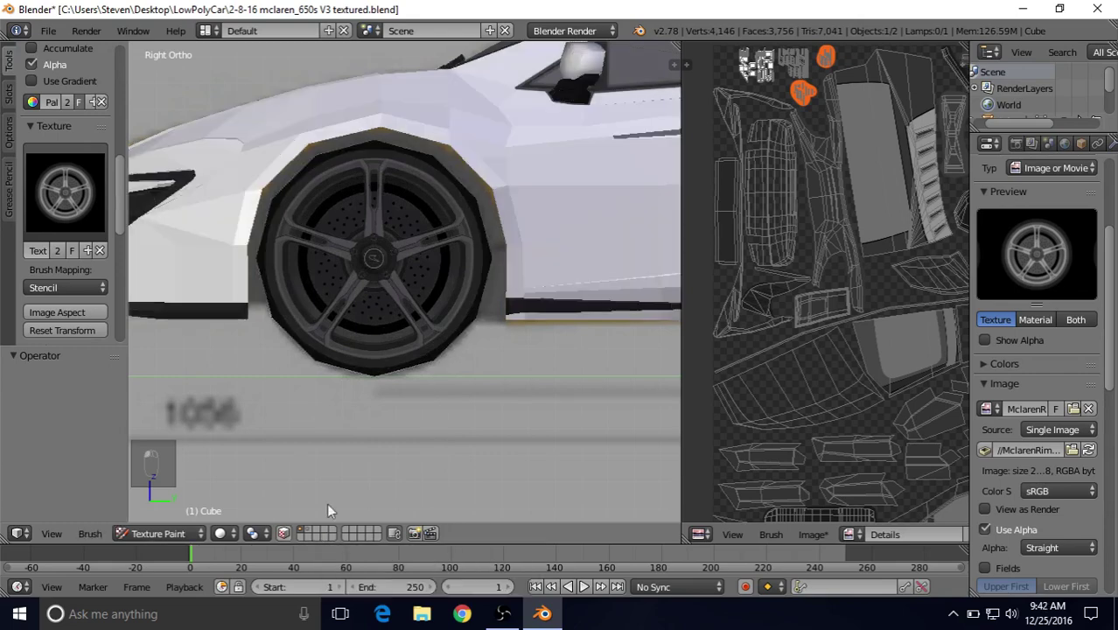
click(100, 250)
- Examine the wheels and the rear tyre treads from the side, from behind and from below
scroll(457, 240, down, 6)
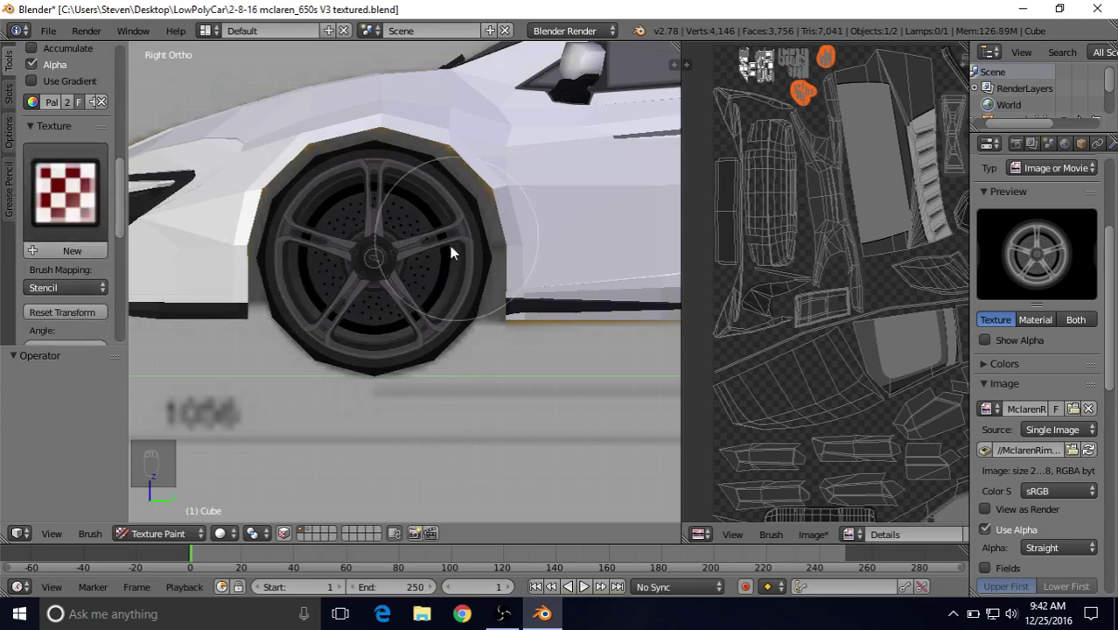
middle_drag(398, 195, 292, 281)
mouse_move(374, 275)
middle_down()
mouse_move(512, 250)
mouse_move(512, 262)
mouse_move(158, 268)
mouse_move(609, 264)
mouse_move(429, 275)
middle_up()
scroll(557, 259, up, 3)
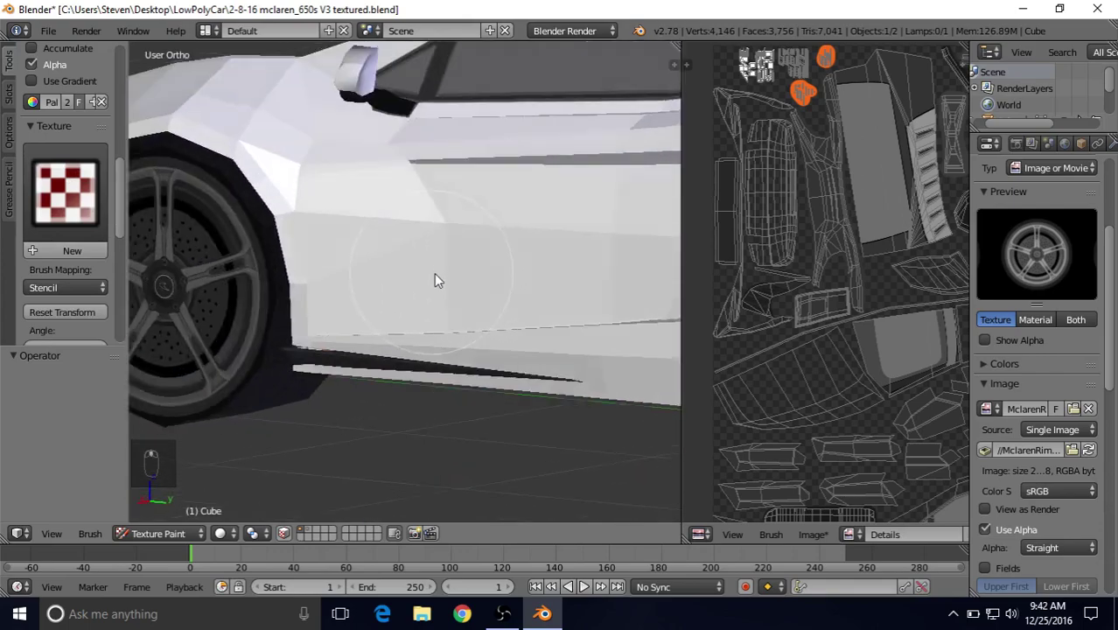
scroll(454, 271, up, 3)
scroll(498, 284, down, 5)
middle_drag(519, 272, 320, 238)
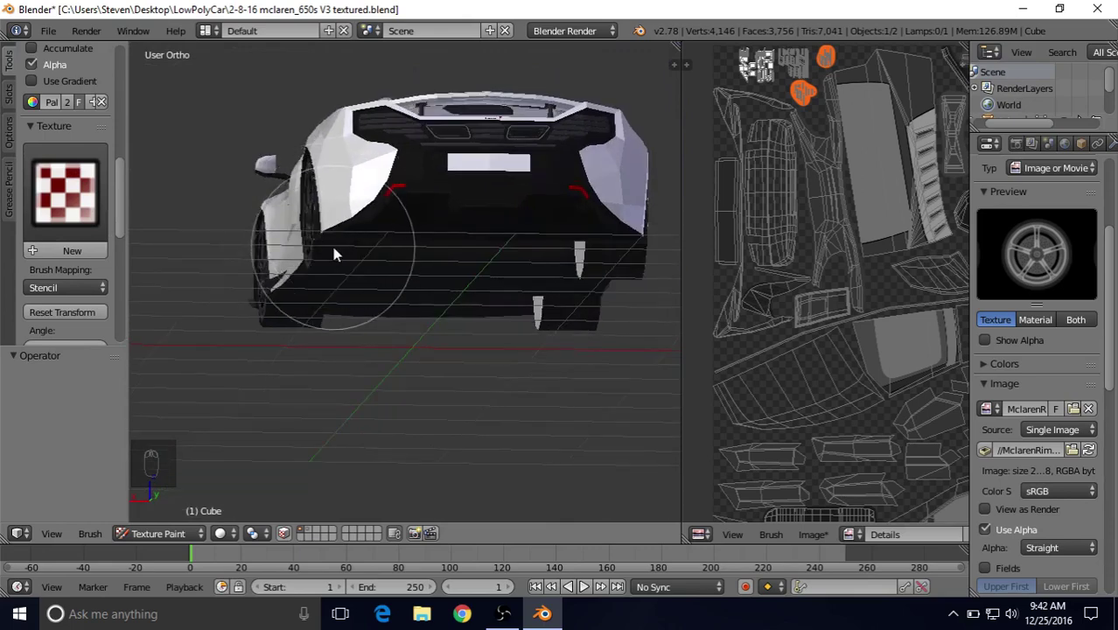
scroll(333, 241, up, 2)
scroll(273, 236, up, 3)
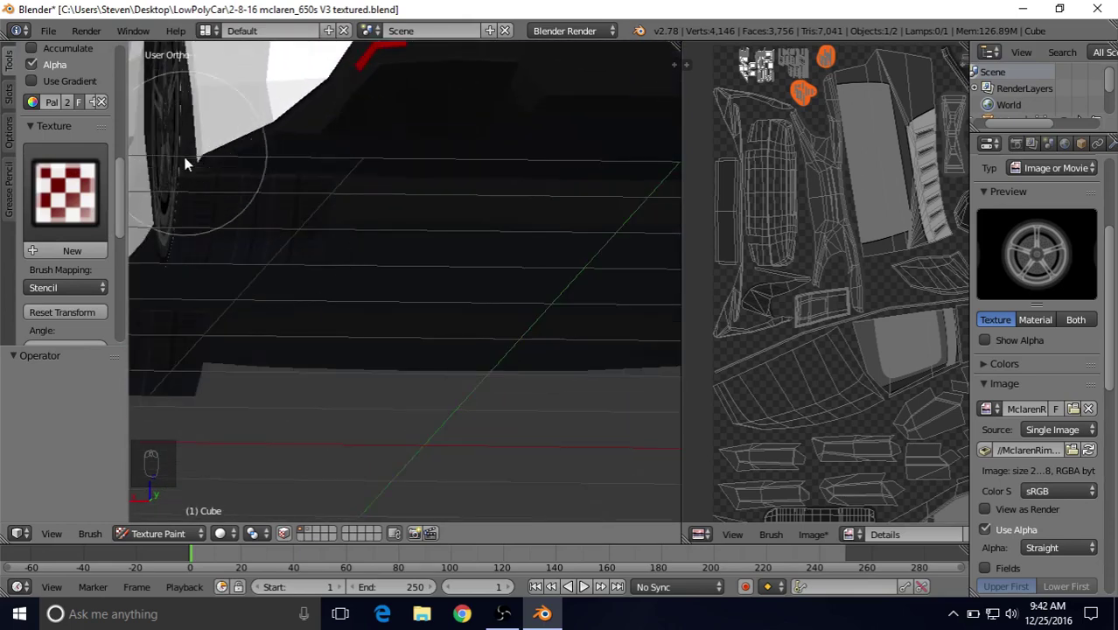
scroll(170, 255, down, 4)
scroll(446, 221, up, 2)
middle_drag(448, 223, 394, 228)
scroll(404, 229, up, 3)
scroll(448, 201, up, 1)
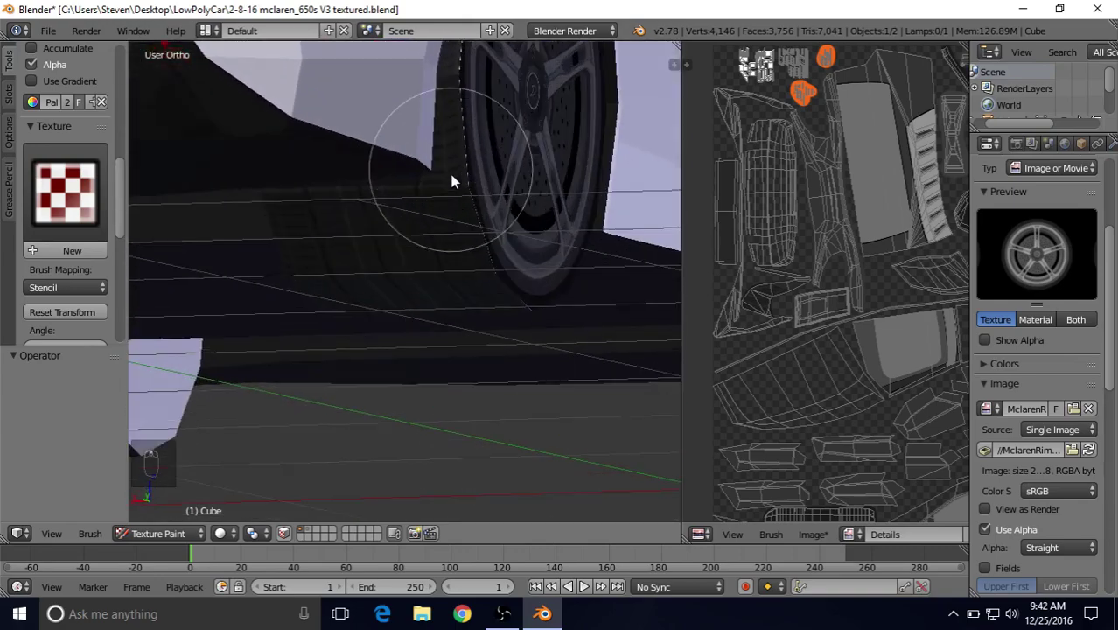
scroll(464, 175, down, 4)
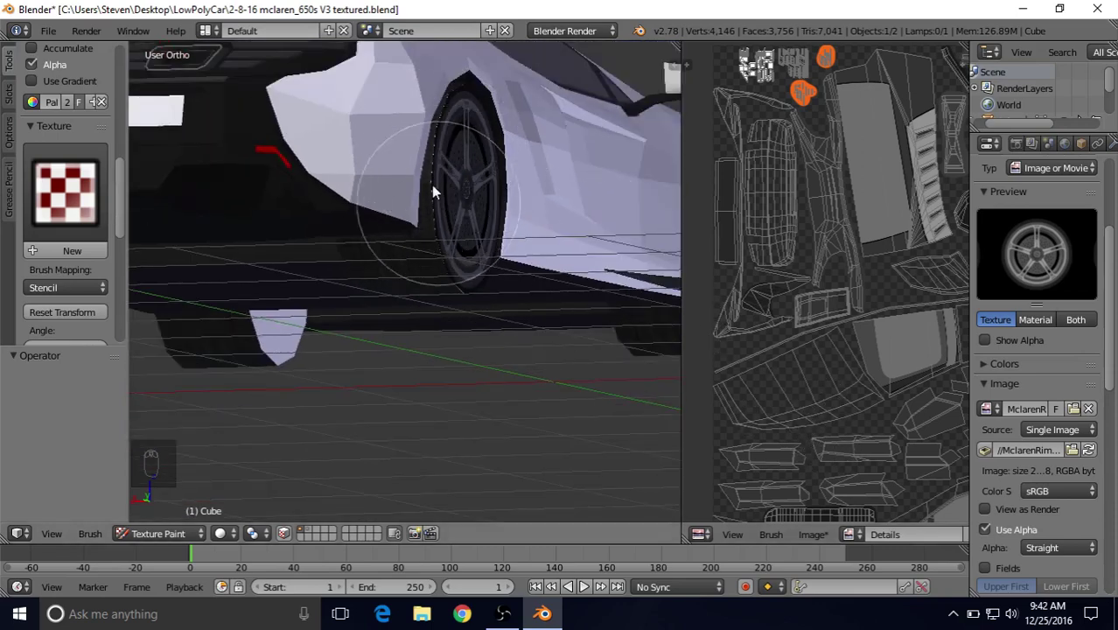
scroll(429, 239, up, 4)
scroll(437, 245, down, 4)
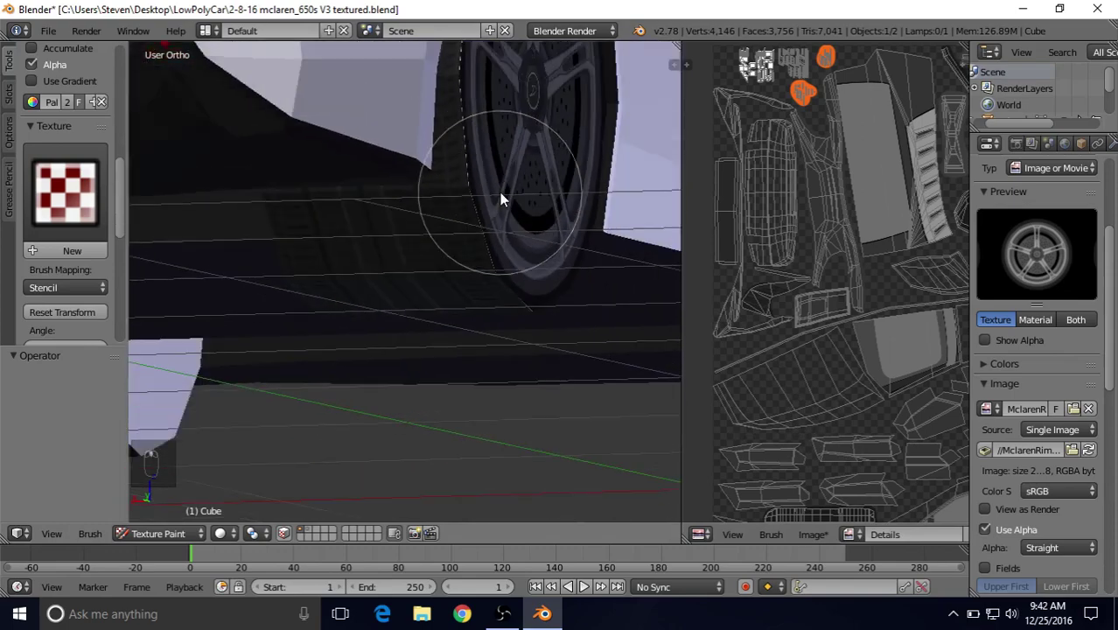
- Set the brush radius to 2 px for fine painting on the tyre tread area of the Details image
shift+scroll(818, 345, down, 6)
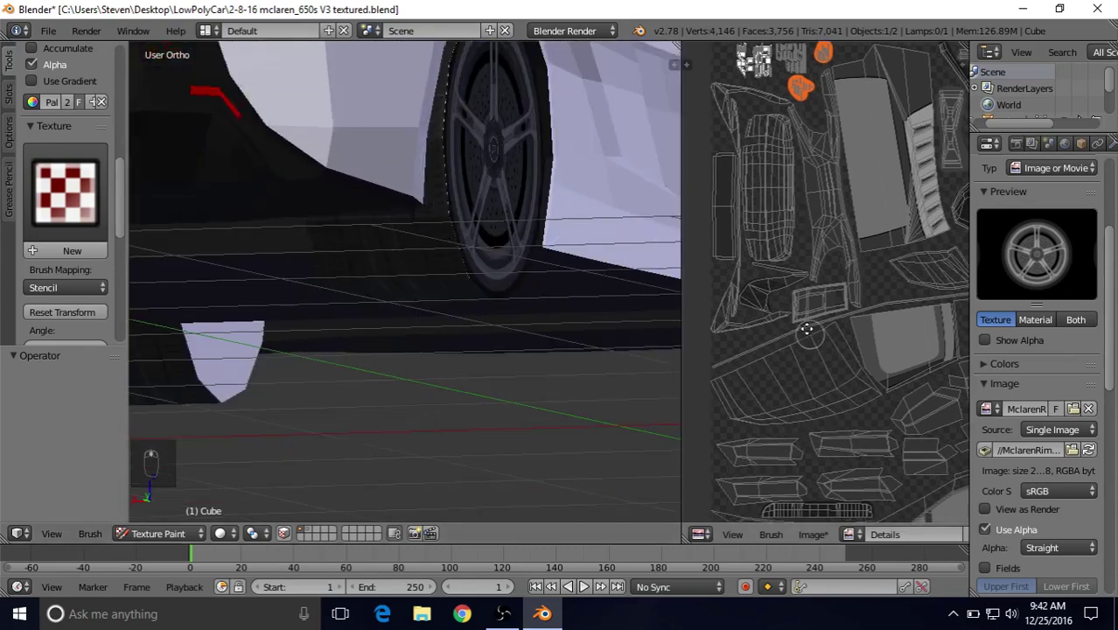
mouse_move(841, 304)
middle_down()
mouse_move(794, 220)
mouse_move(781, 275)
mouse_move(835, 276)
mouse_move(845, 298)
middle_up()
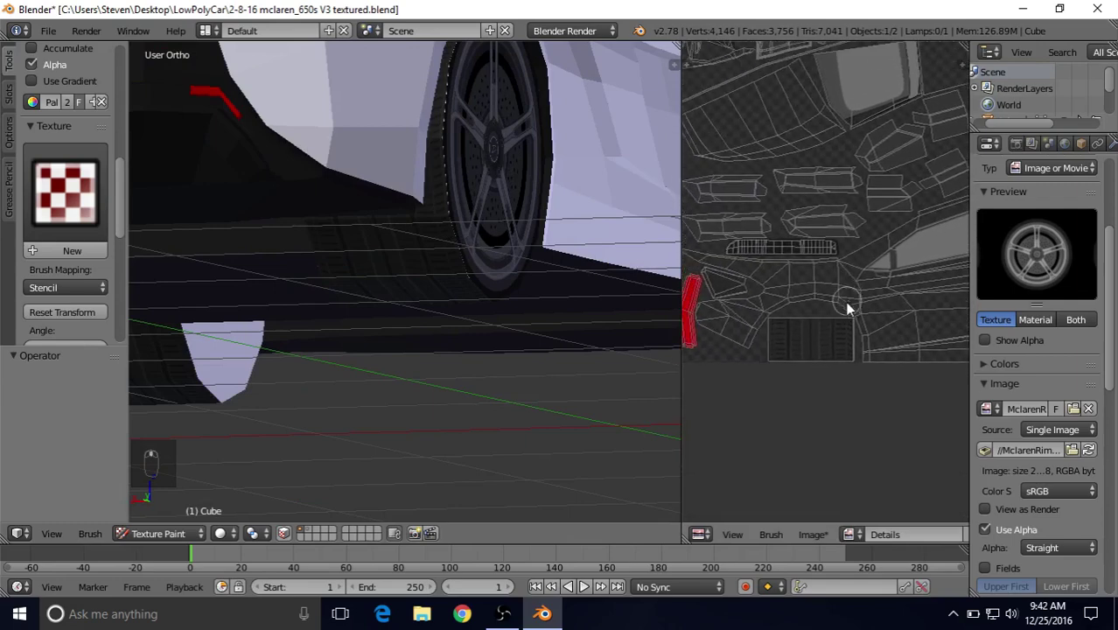
scroll(836, 316, up, 5)
shift+scroll(825, 262, down, 3)
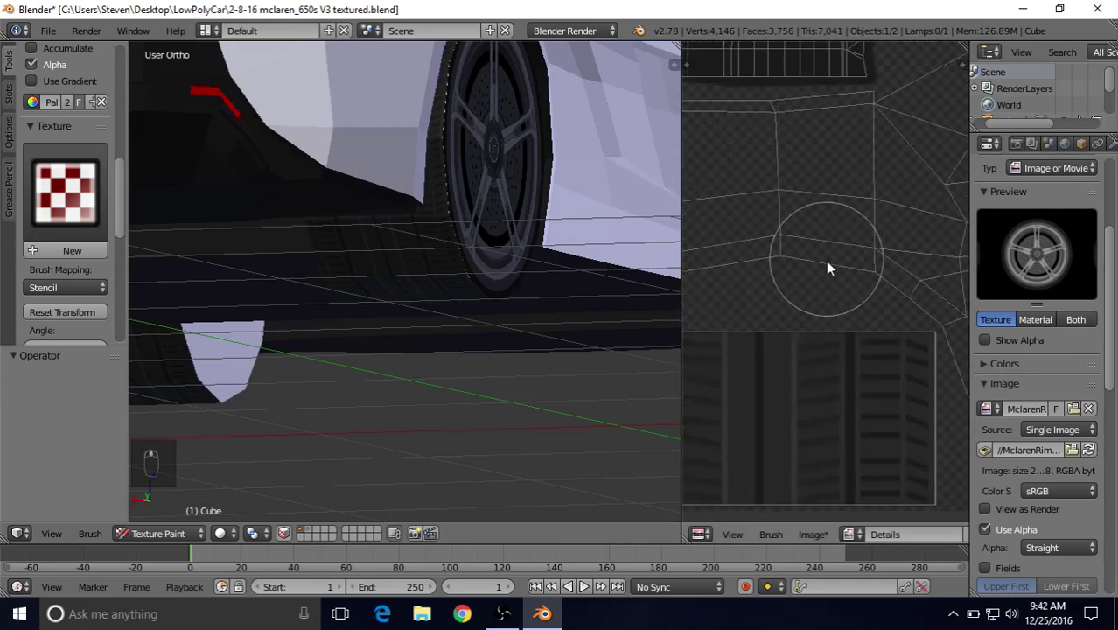
scroll(815, 247, up, 3)
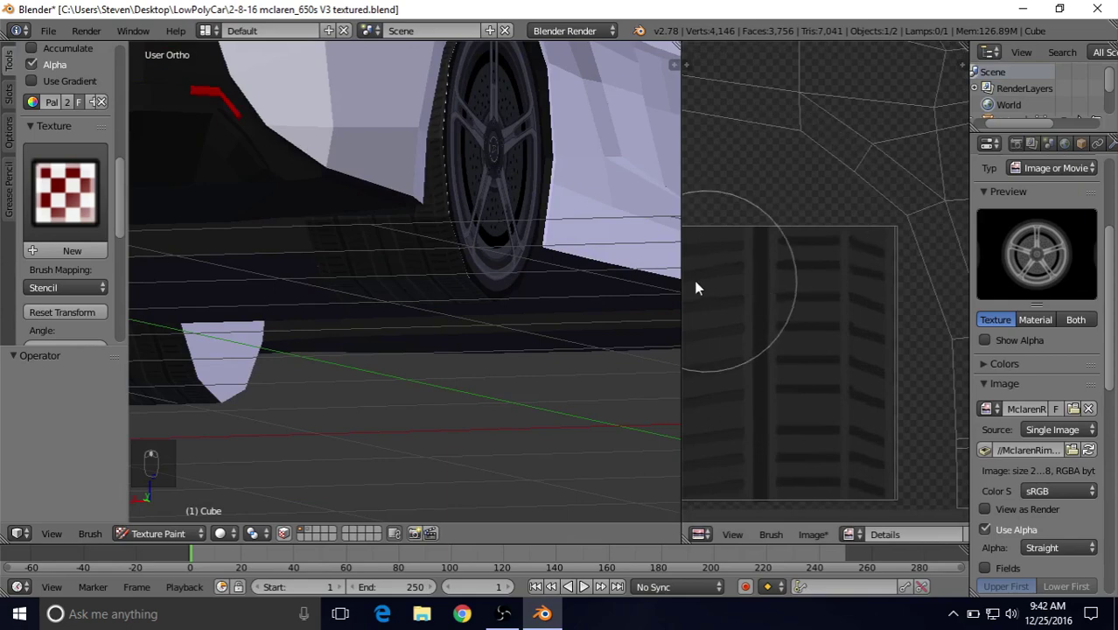
drag(120, 171, 109, 83)
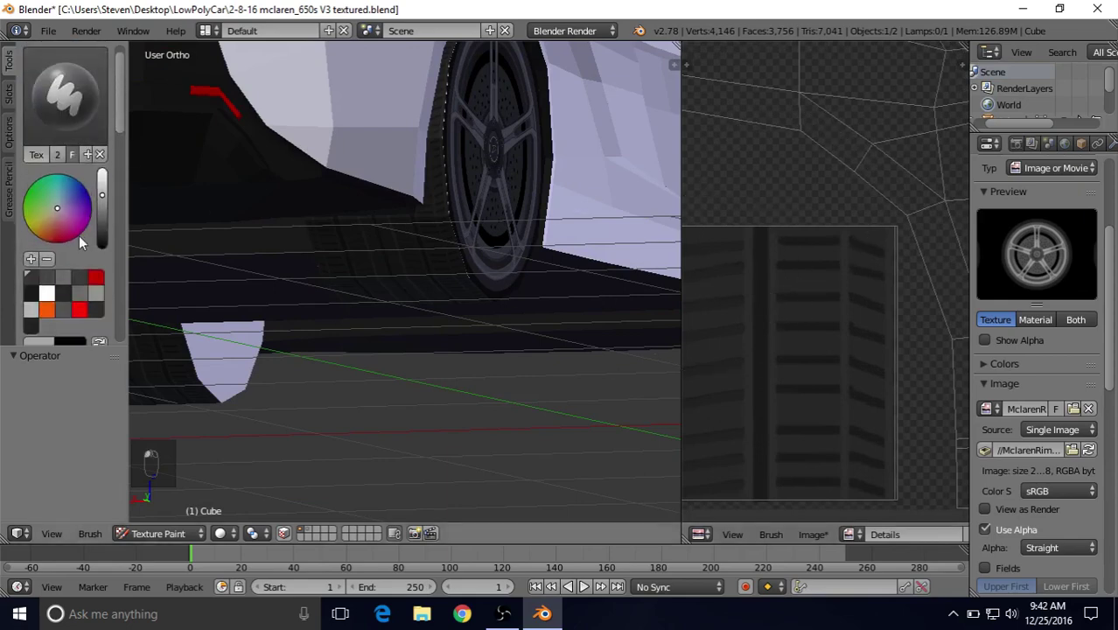
scroll(70, 253, down, 3)
click(65, 275)
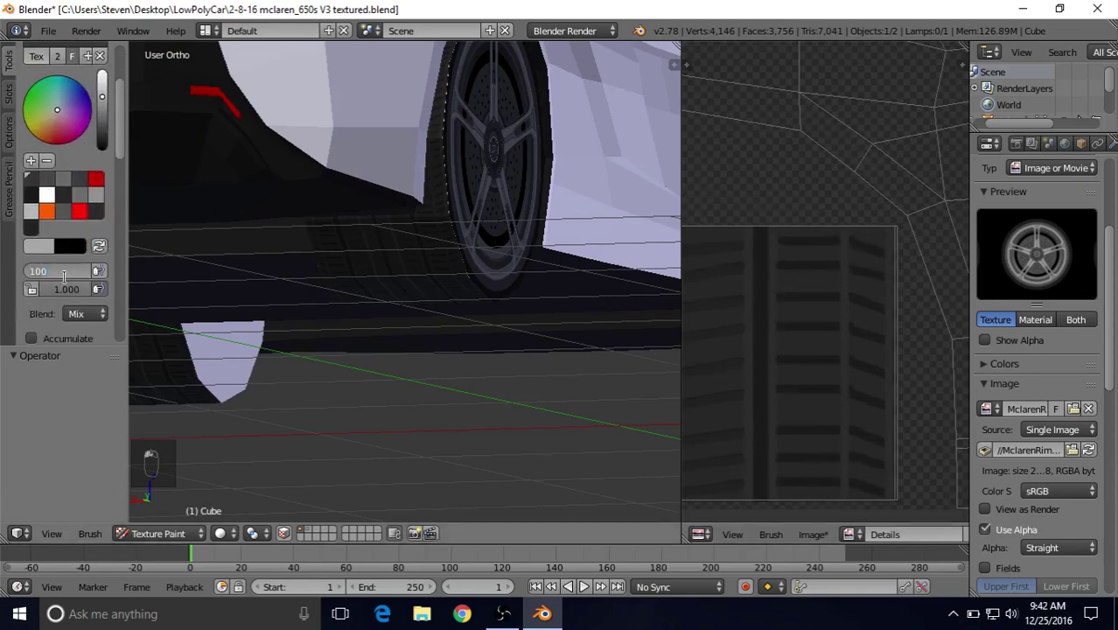
text(2)
key(Return)
mouse_move(801, 317)
middle_down()
mouse_move(771, 326)
mouse_move(749, 309)
mouse_move(711, 307)
middle_up()
scroll(771, 327, up, 2)
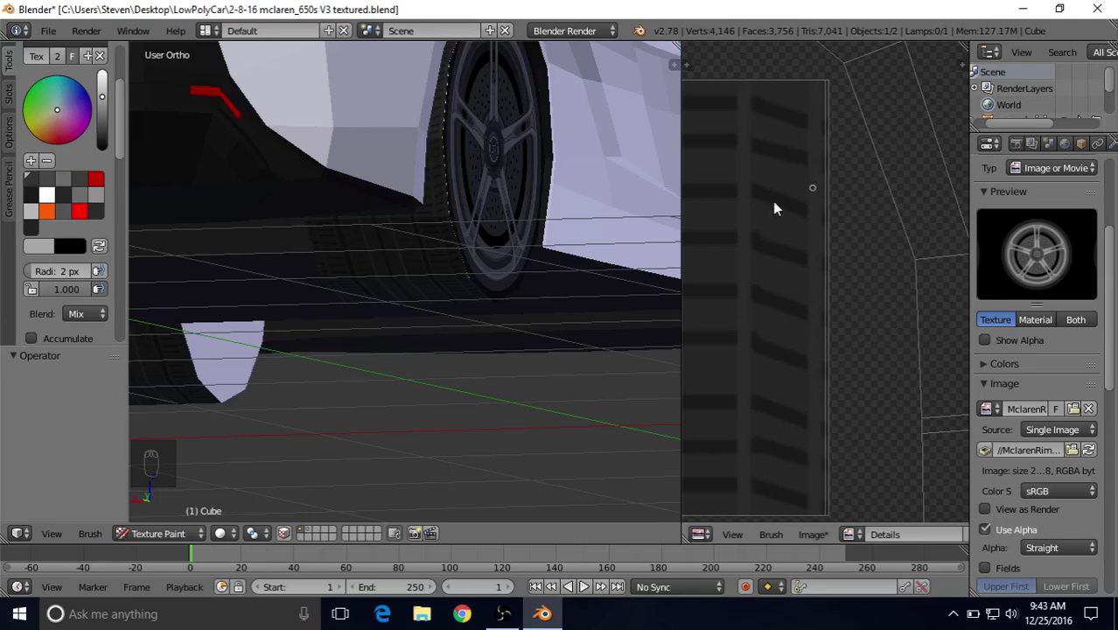
- Sample the dark grey from the tyre tread in the Details image and set the brush's stroke method to Line
middle_drag(778, 247, 786, 335)
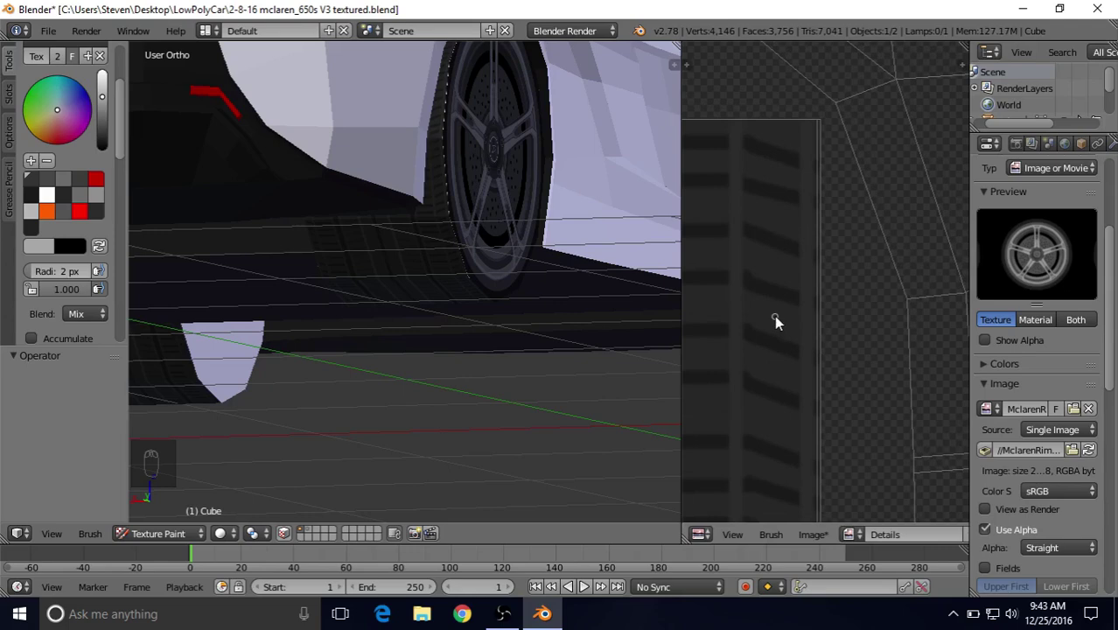
key(s)
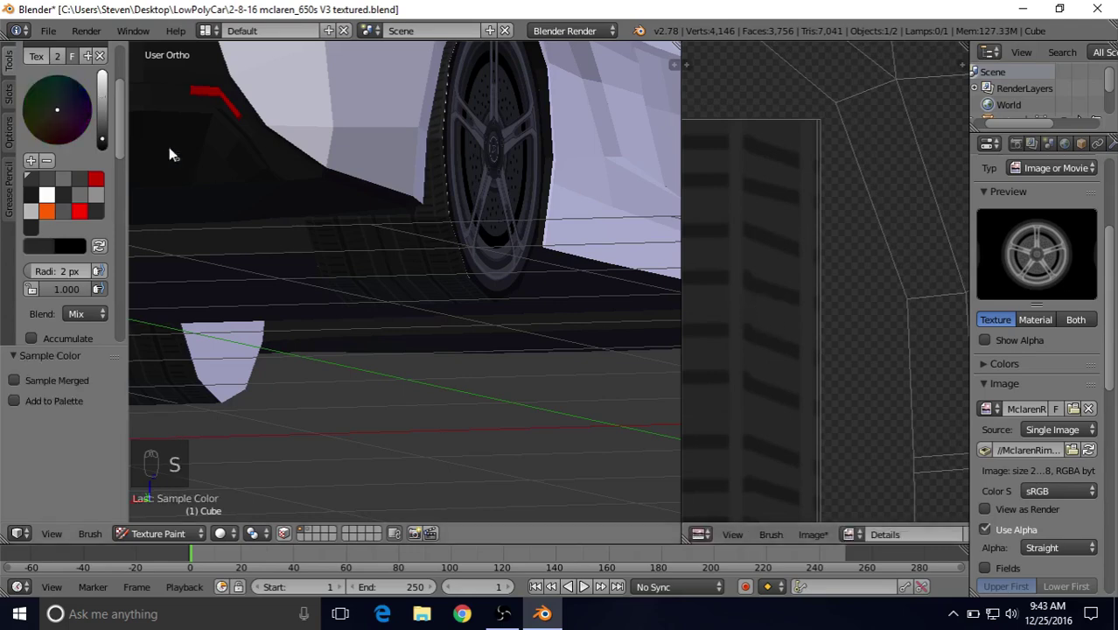
key(s)
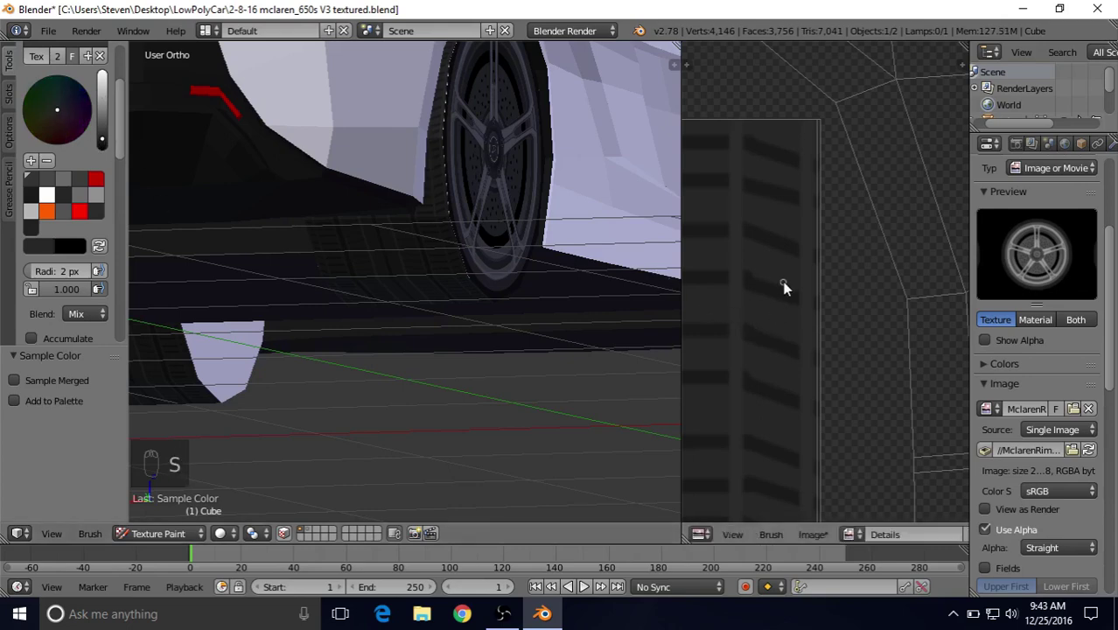
scroll(60, 274, down, 3)
scroll(60, 269, down, 10)
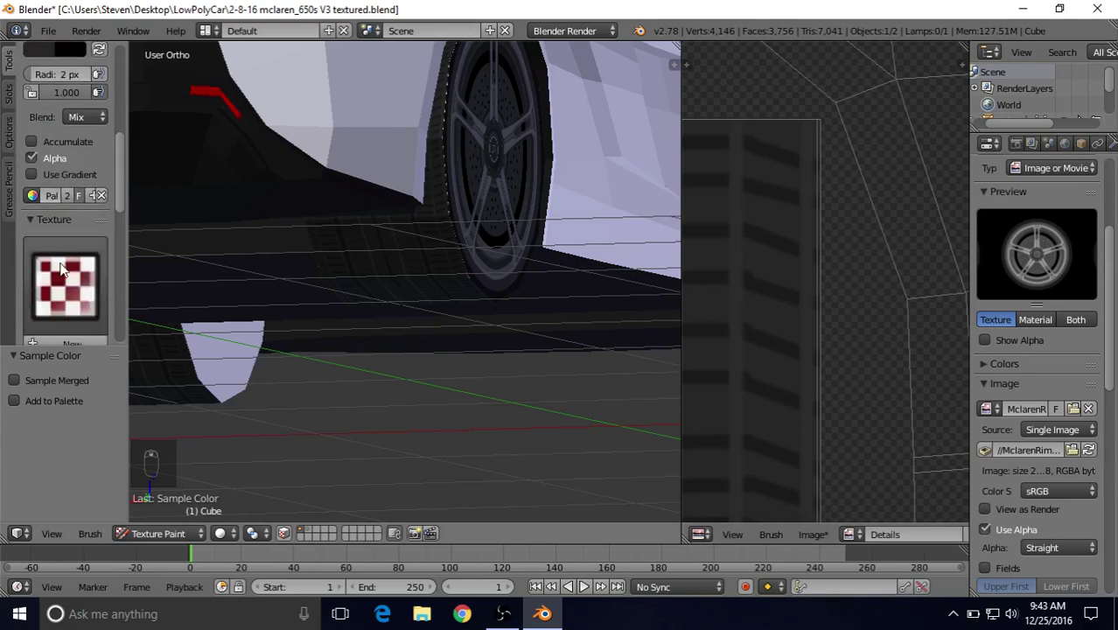
click(63, 203)
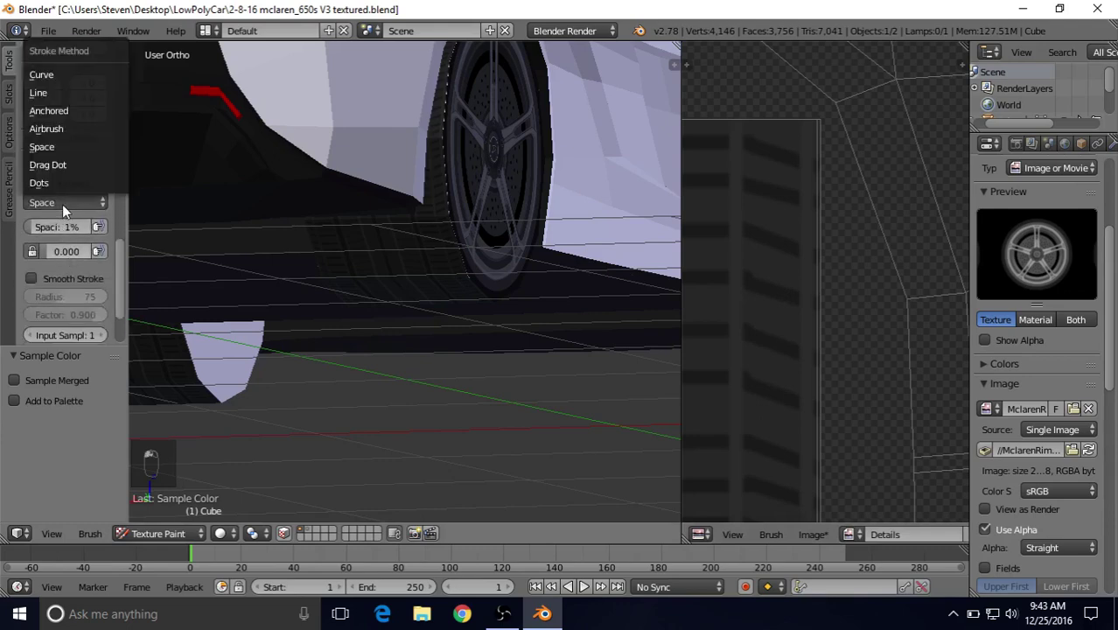
click(47, 95)
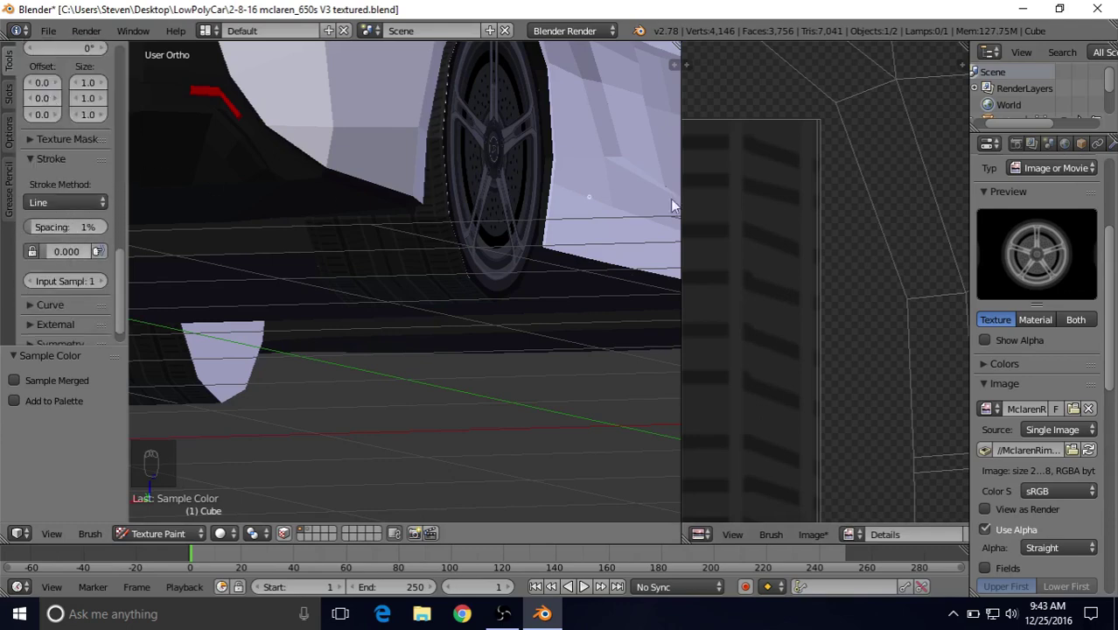
- Paint straight dark lines along the outer vertical edge of the tyre tread in the Details image
scroll(774, 282, down, 2)
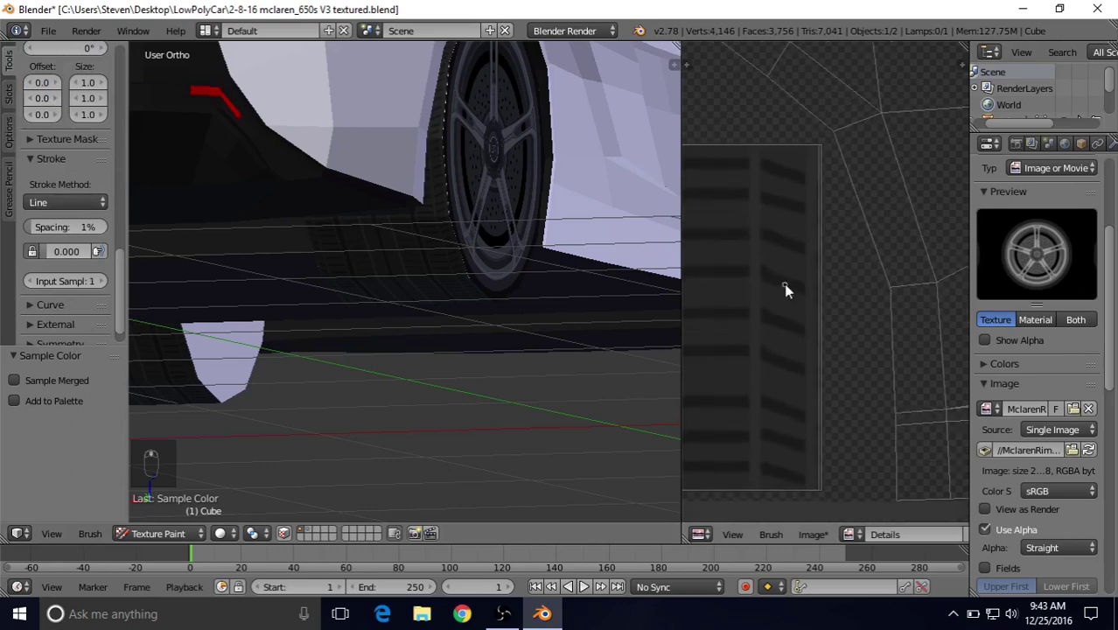
drag(818, 147, 817, 488)
drag(820, 147, 824, 374)
drag(832, 465, 822, 499)
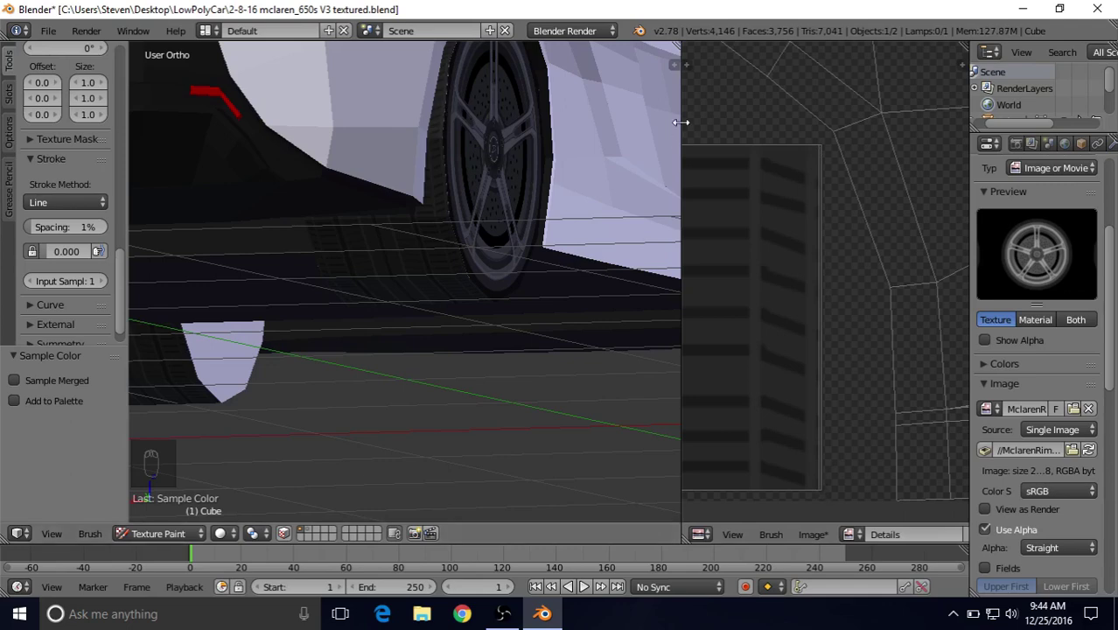
drag(821, 145, 824, 440)
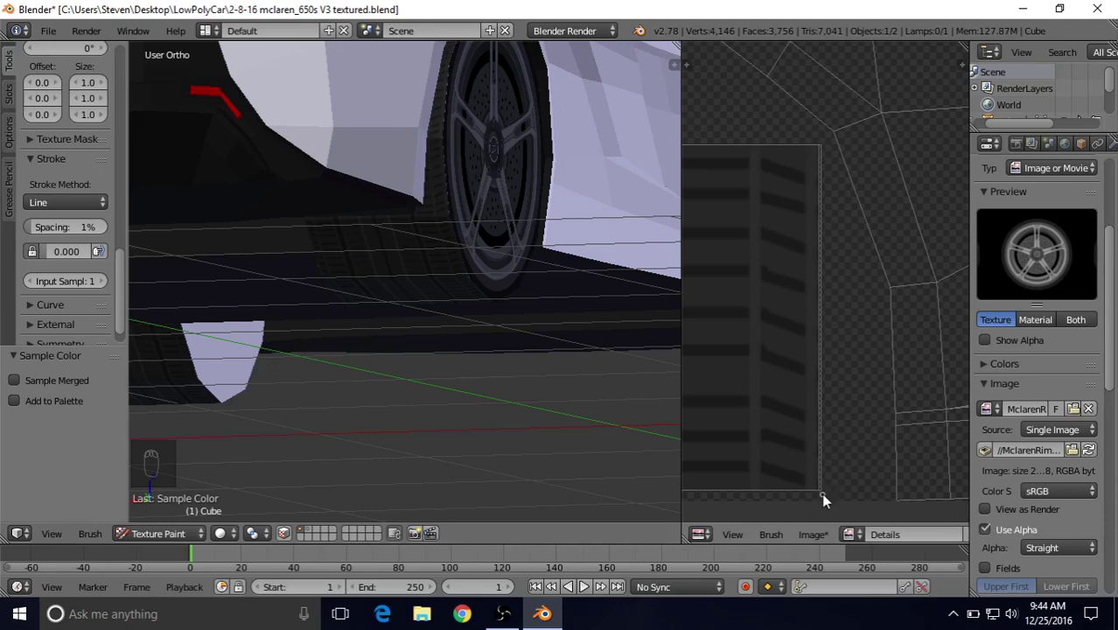
drag(822, 493, 821, 493)
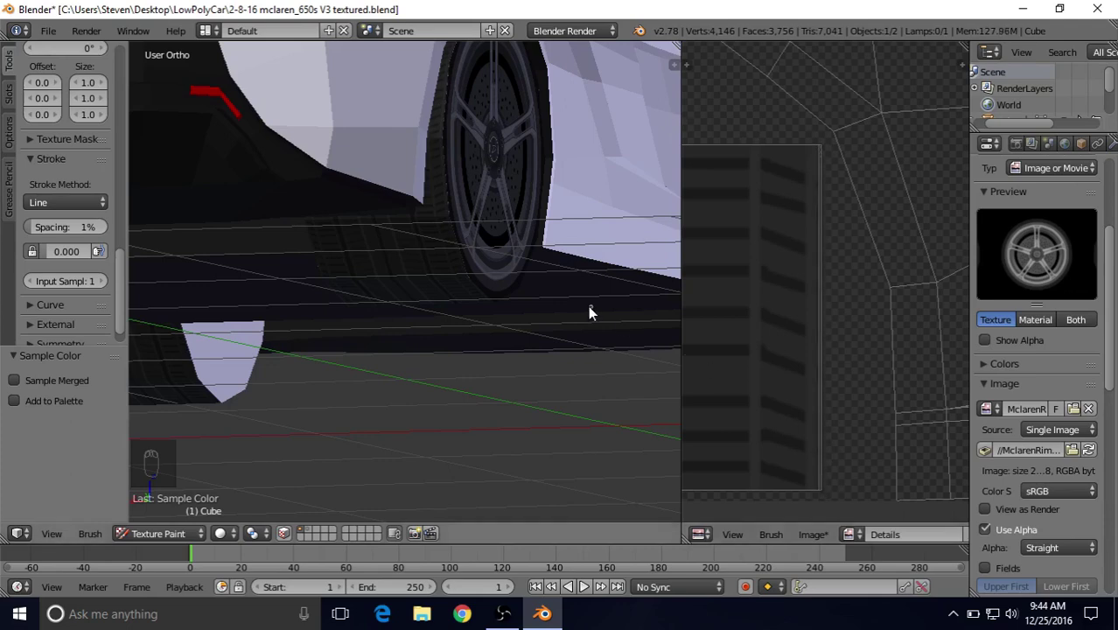
- Examine the painted tyre edge and wheel on the car from below, close up and from the side
middle_drag(526, 217, 524, 231)
scroll(524, 231, up, 3)
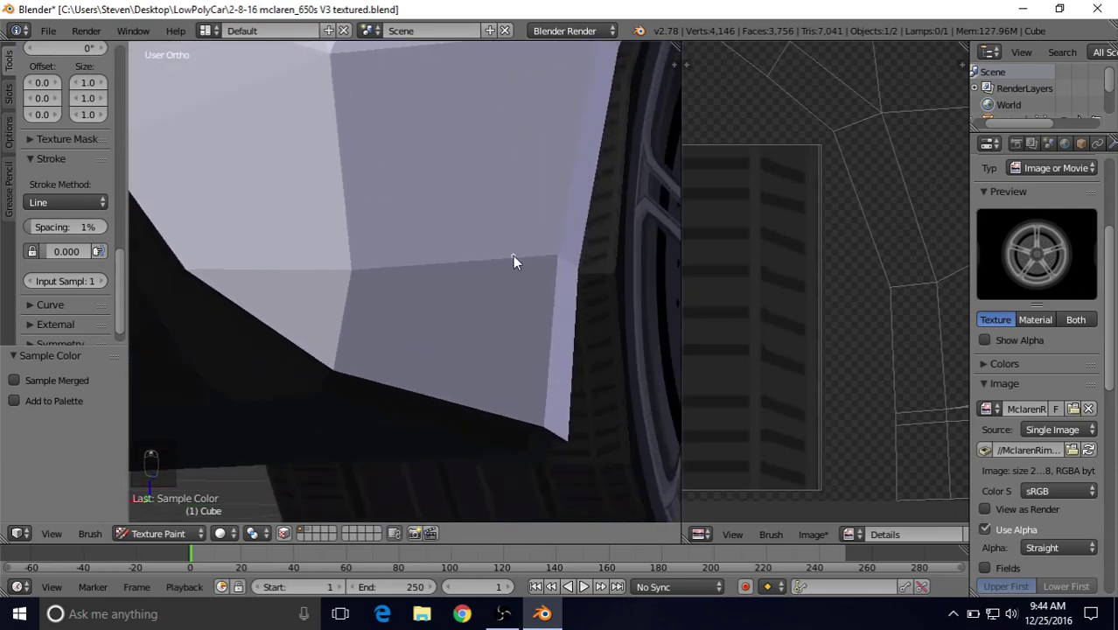
shift+middle_drag(511, 290, 528, 116)
scroll(439, 253, up, 6)
middle_drag(432, 278, 439, 307)
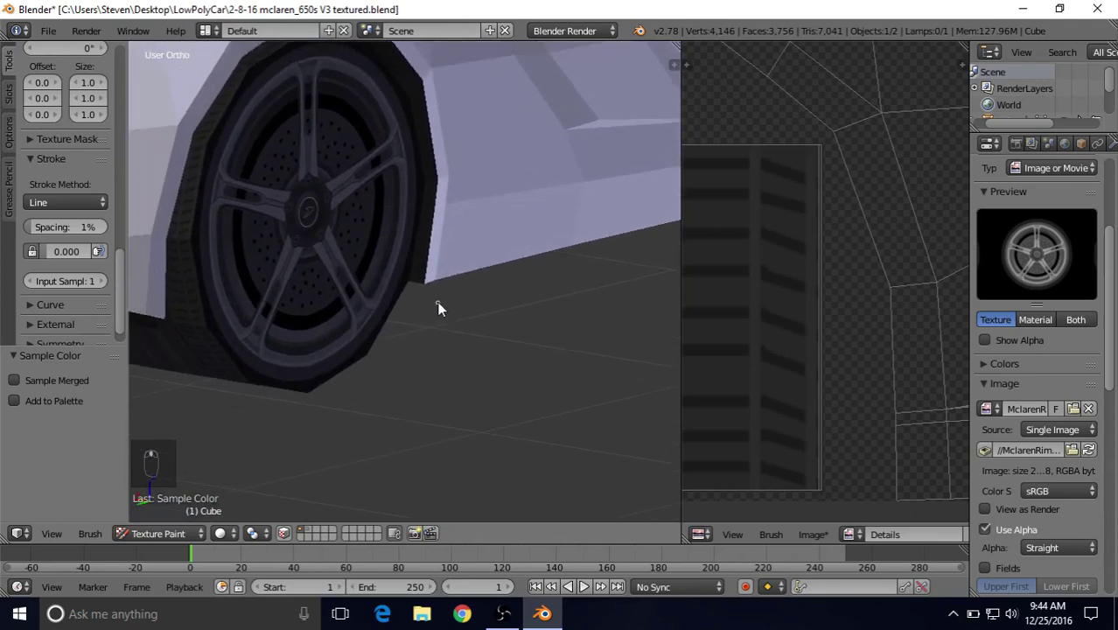
middle_drag(313, 244, 428, 273)
middle_drag(399, 194, 369, 295)
middle_drag(369, 233, 710, 327)
- Sample the dark tyre colour from the rim of the wheel in the Details image and set the brush radius to 5 px
scroll(817, 357, down, 7)
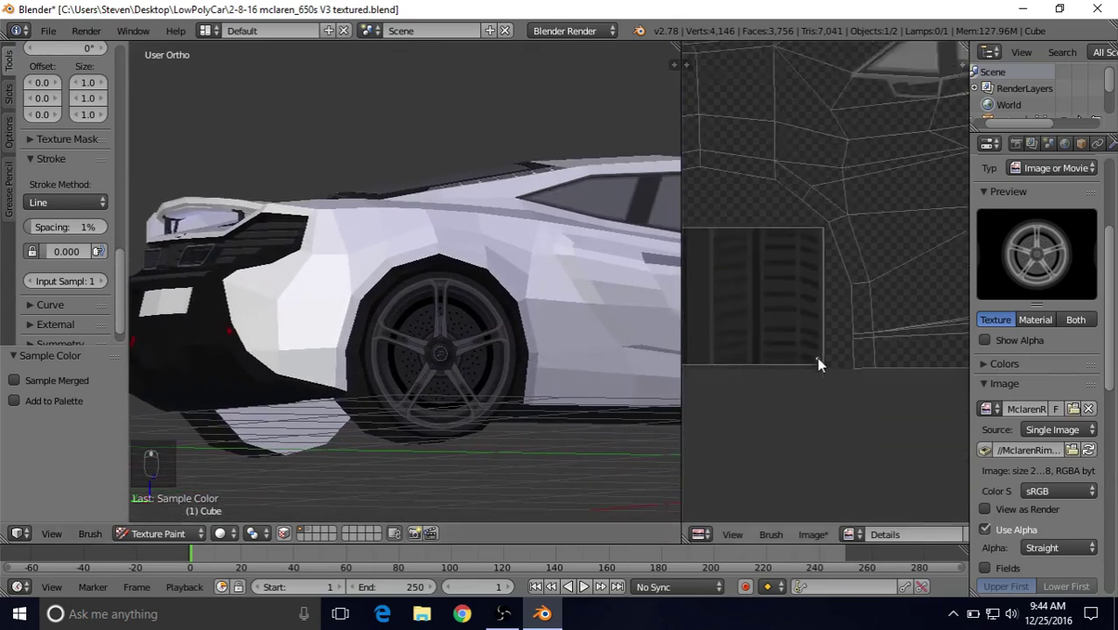
middle_drag(796, 295, 855, 301)
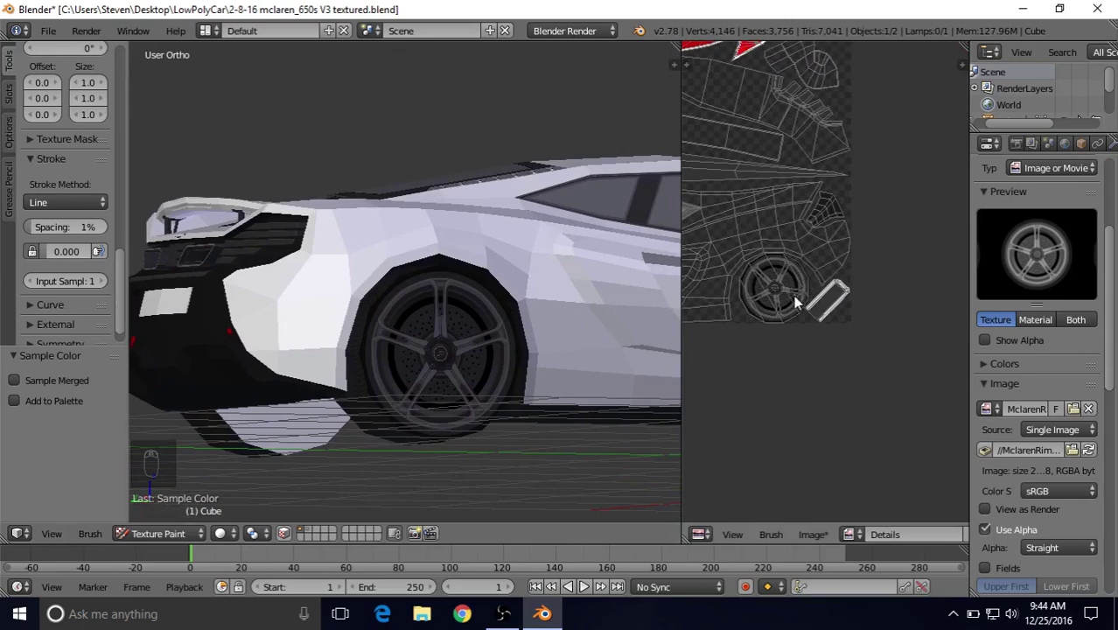
scroll(793, 295, up, 5)
mouse_move(766, 295)
middle_down()
mouse_move(756, 280)
mouse_move(829, 283)
mouse_move(710, 269)
mouse_move(787, 296)
middle_up()
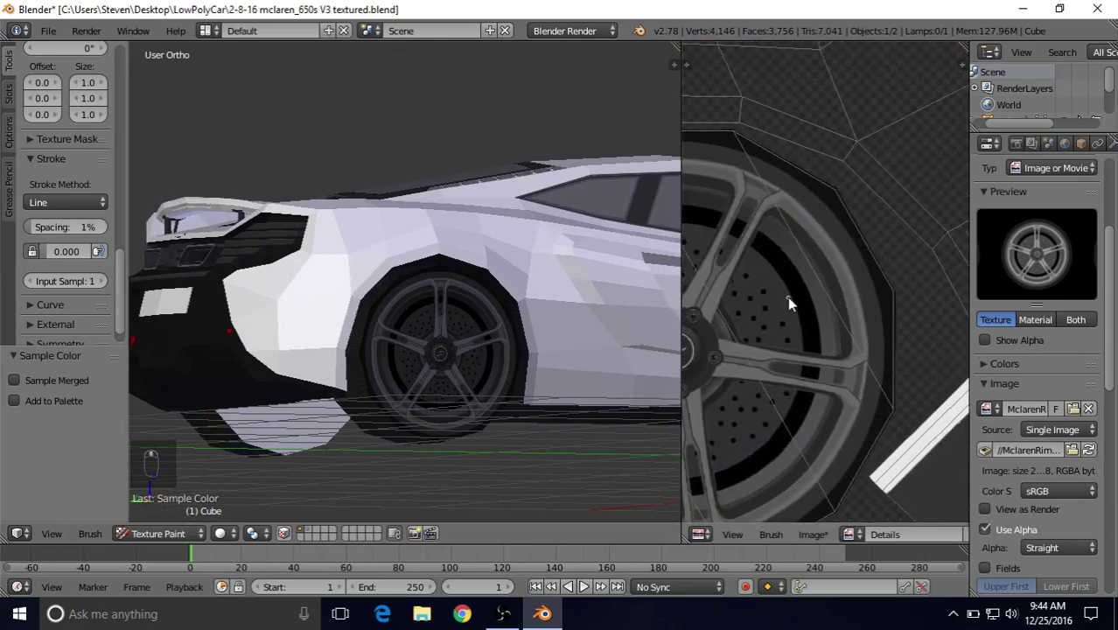
key(s)
click(831, 200)
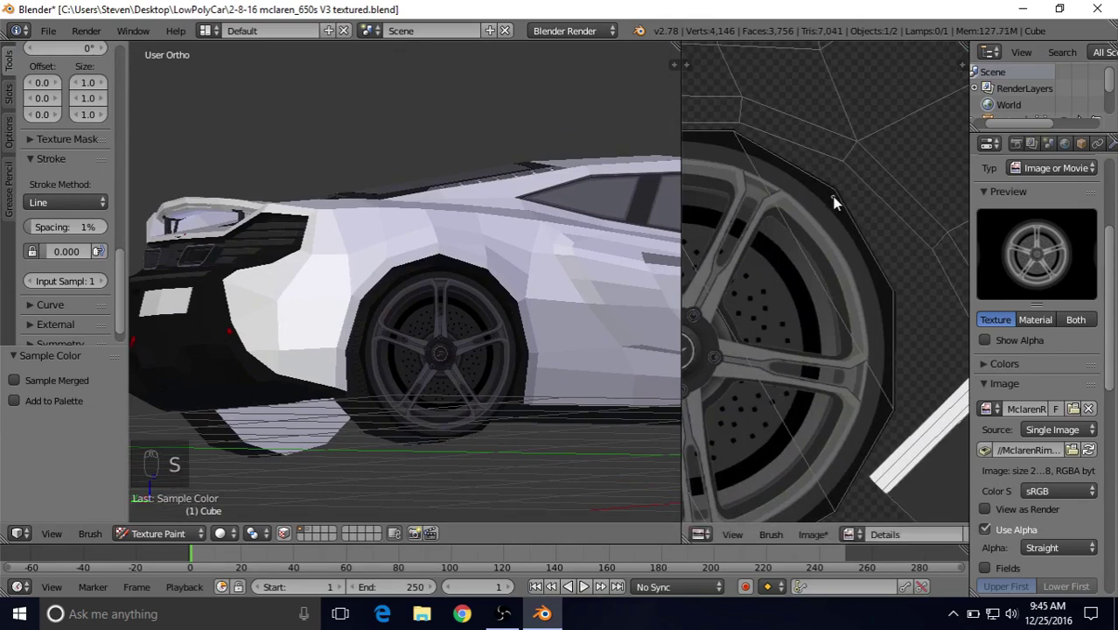
drag(120, 272, 120, 93)
click(70, 277)
text(5)
key(Return)
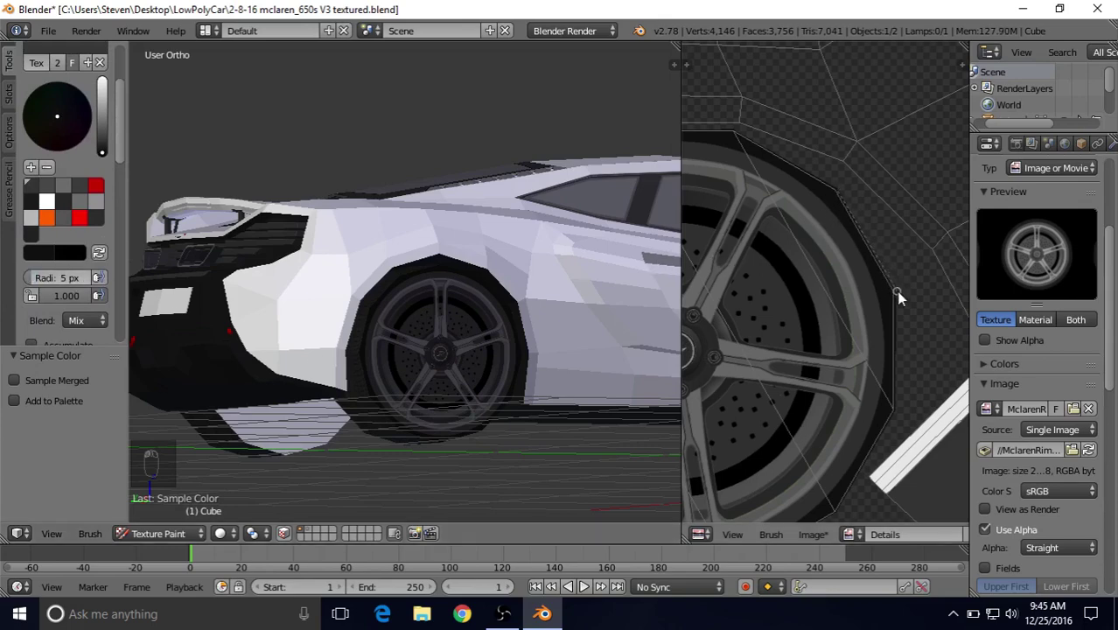
- Paint straight dark lines along the right-hand and bottom edges of the wheel's outline in the Details image
middle_drag(887, 311, 883, 270)
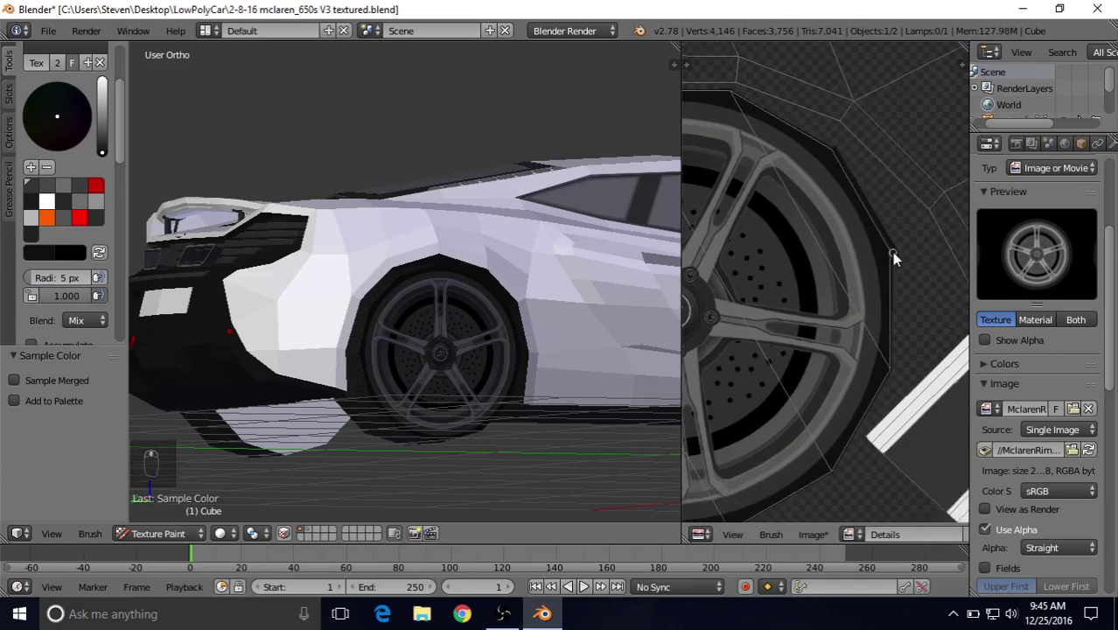
drag(834, 149, 893, 252)
middle_drag(889, 368, 895, 247)
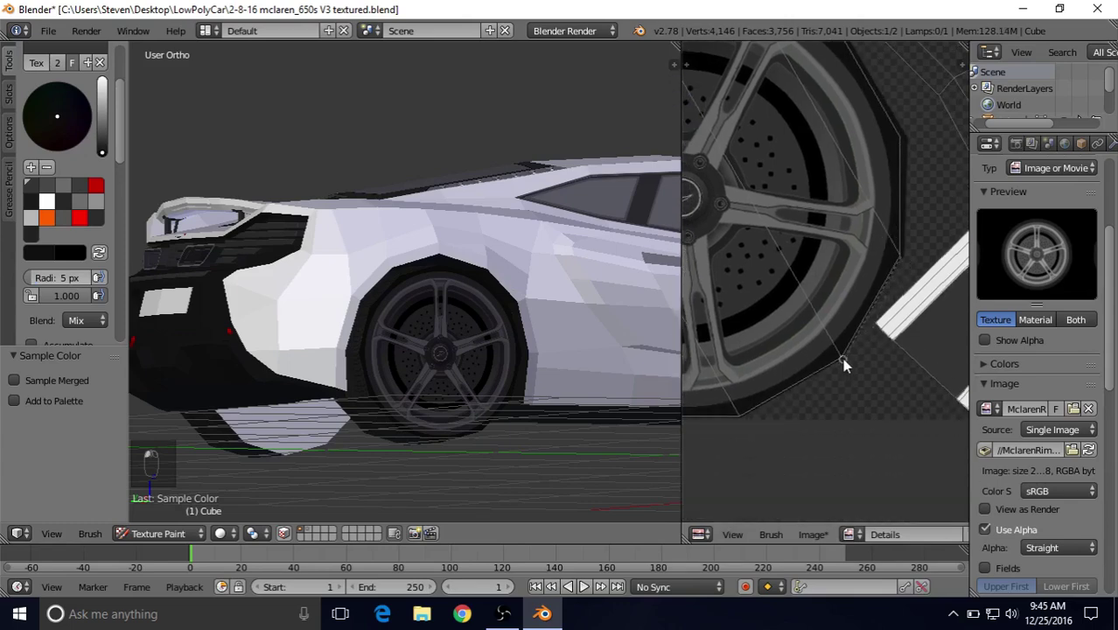
middle_drag(842, 357, 864, 290)
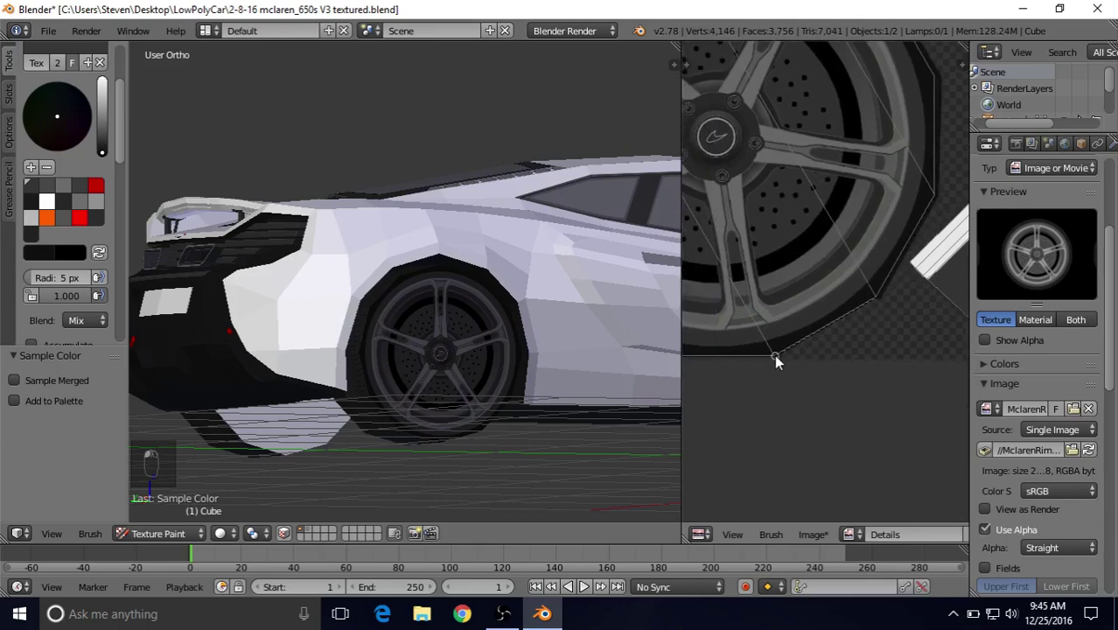
middle_drag(774, 355, 861, 313)
drag(873, 322, 753, 320)
- Continue the dark straight lines around the wheel's lower-left, left and top edges until the outline is closed
middle_drag(752, 318, 849, 332)
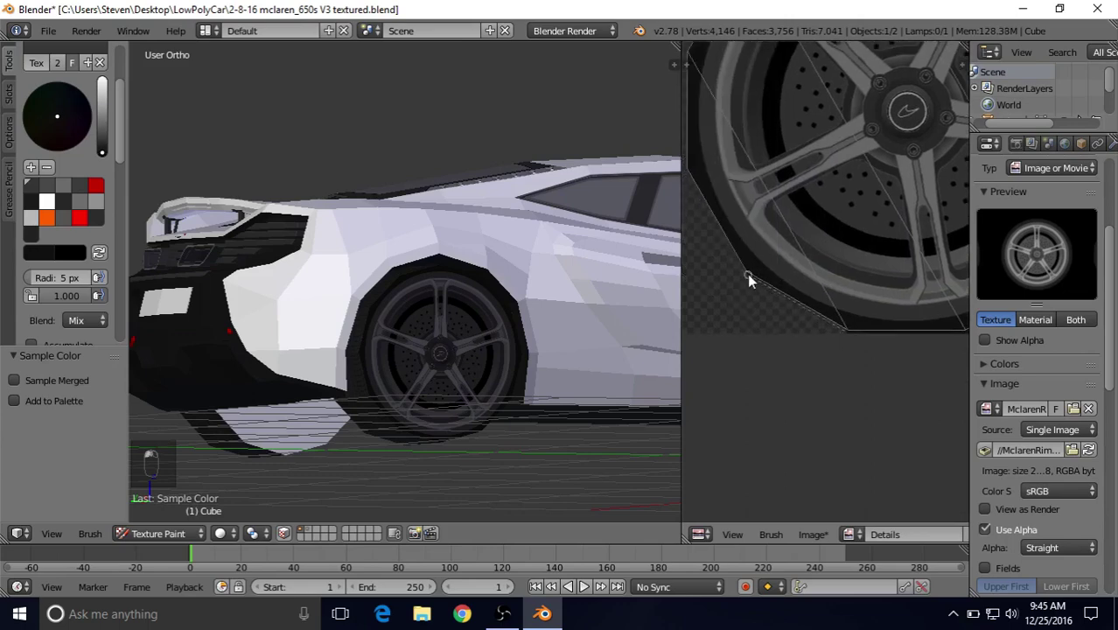
middle_drag(746, 276, 831, 330)
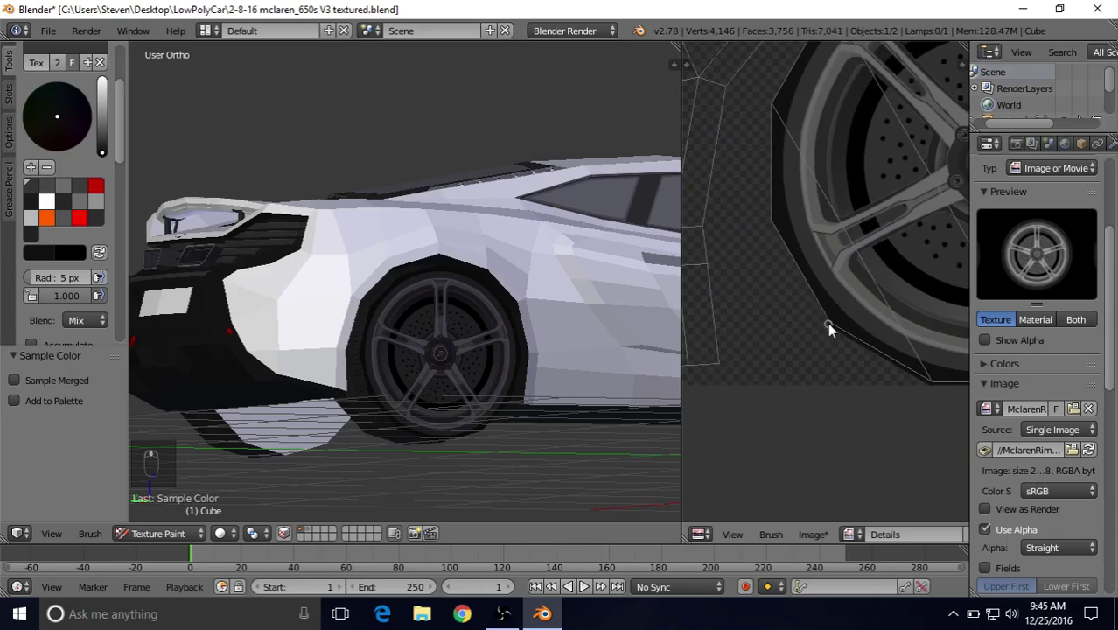
drag(772, 226, 771, 226)
mouse_move(771, 226)
middle_down()
mouse_move(793, 312)
mouse_move(775, 311)
middle_up()
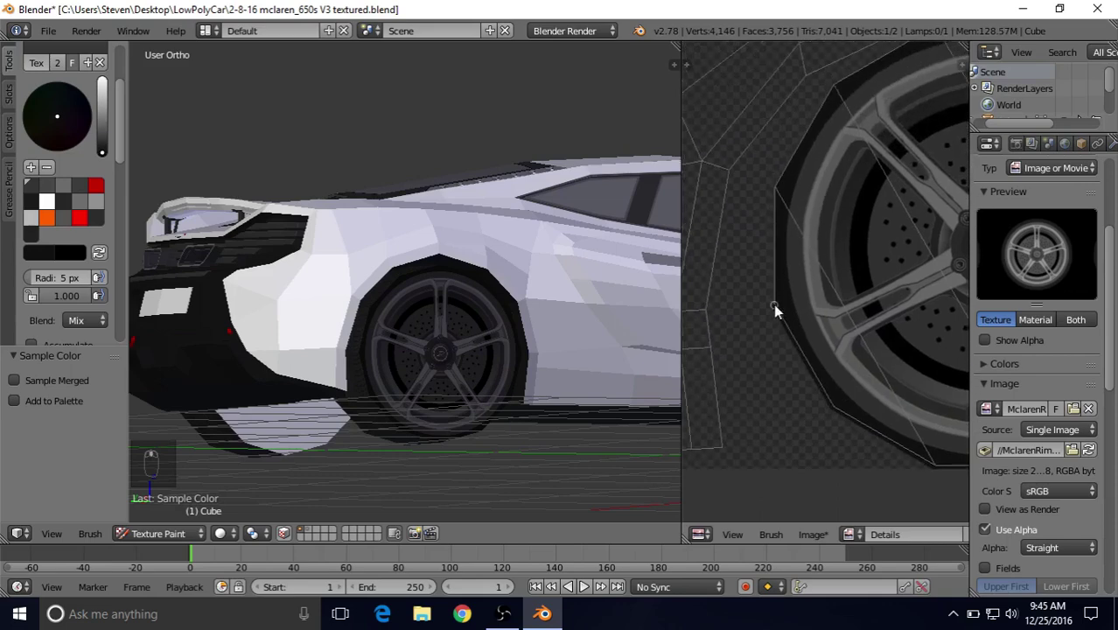
drag(774, 306, 771, 190)
middle_drag(773, 194, 717, 301)
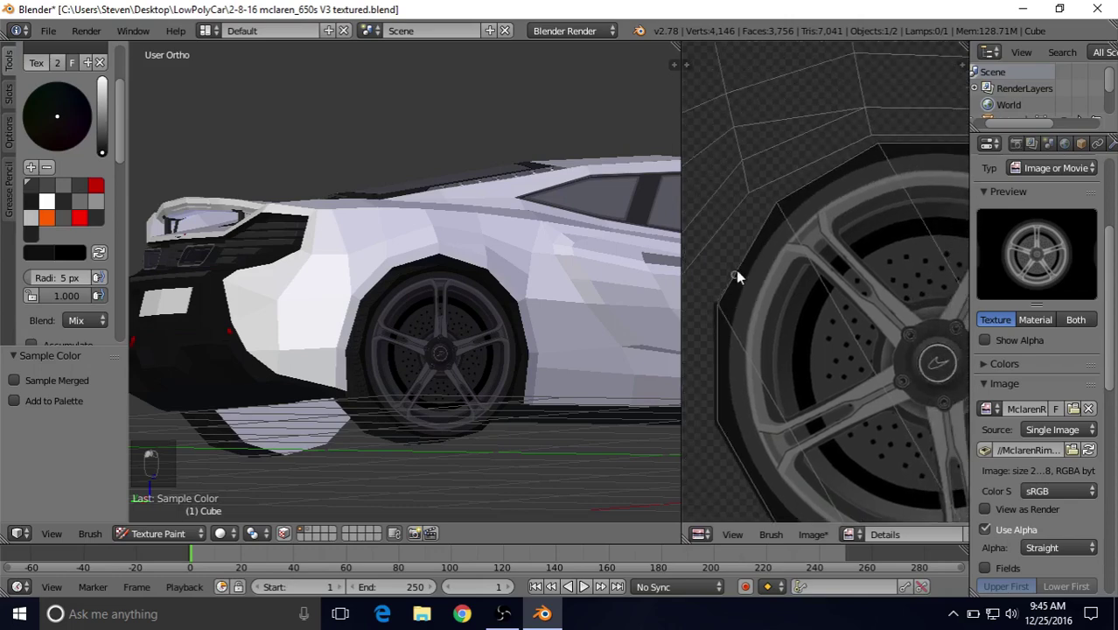
drag(771, 208, 773, 206)
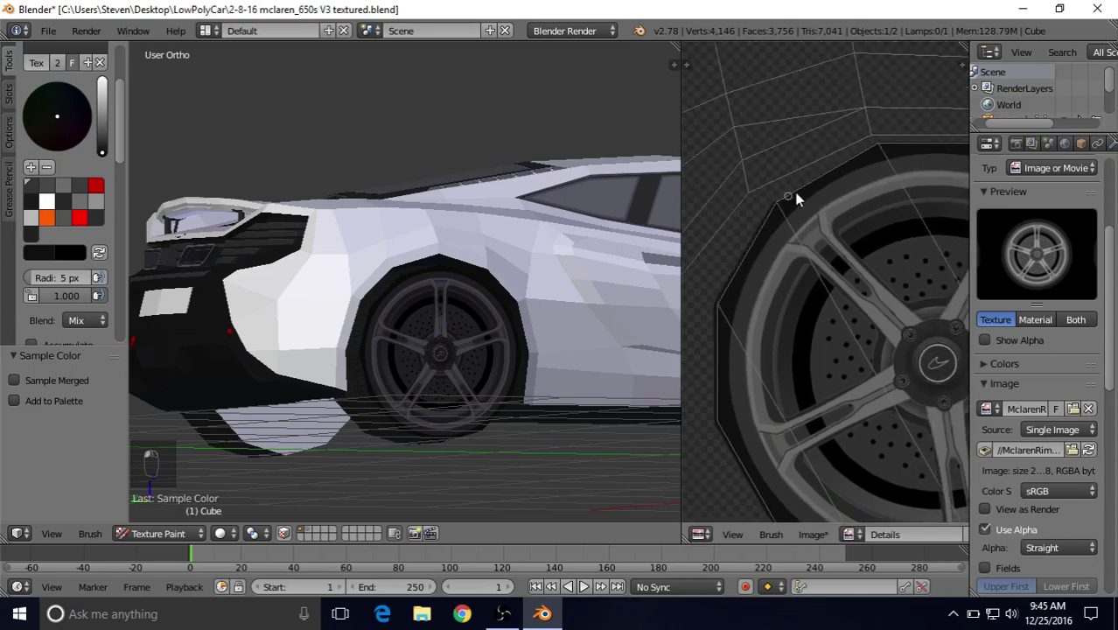
drag(878, 148, 877, 149)
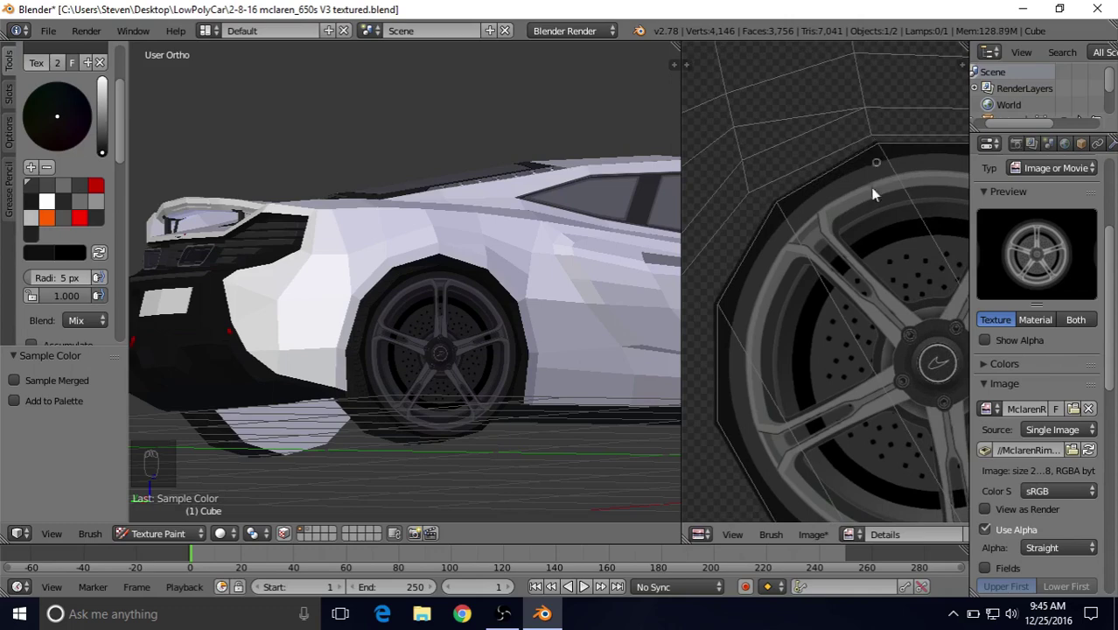
middle_drag(877, 149, 741, 260)
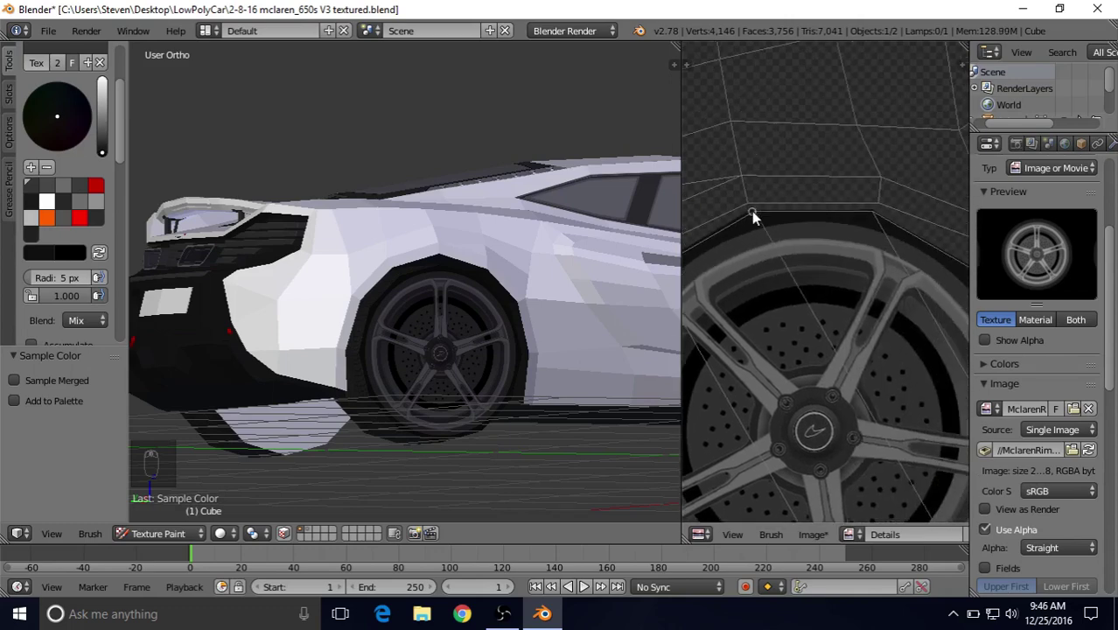
drag(849, 217, 875, 210)
middle_drag(836, 237, 766, 229)
drag(780, 215, 882, 273)
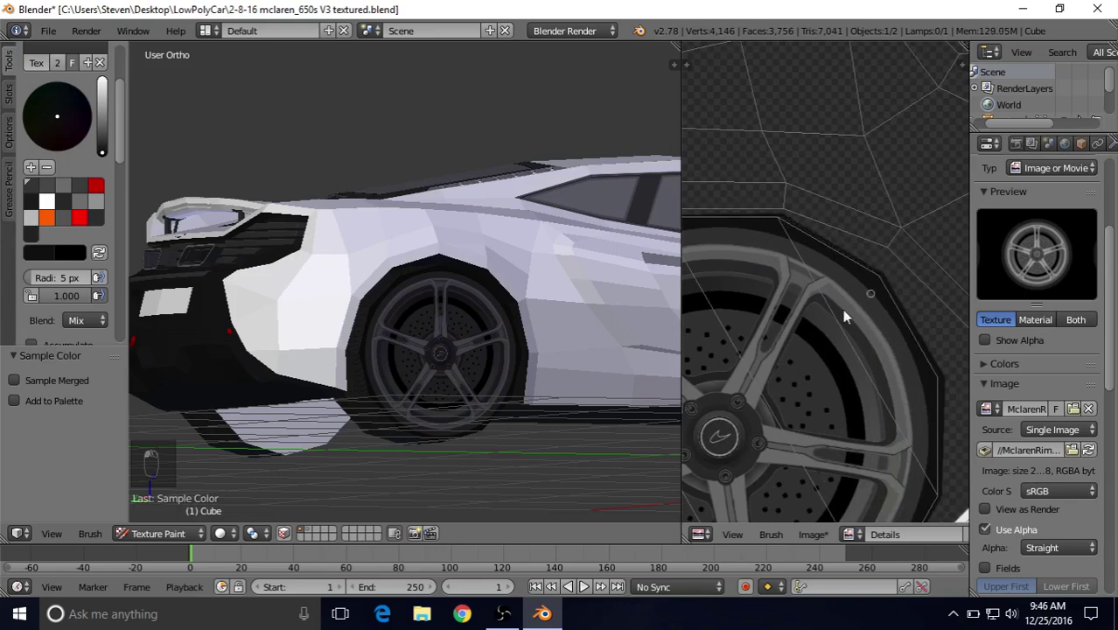
- Examine the tyre edges and wheels on the car from underneath, from the side and from the front
middle_drag(761, 334, 911, 269)
middle_drag(499, 386, 348, 292)
scroll(522, 354, up, 5)
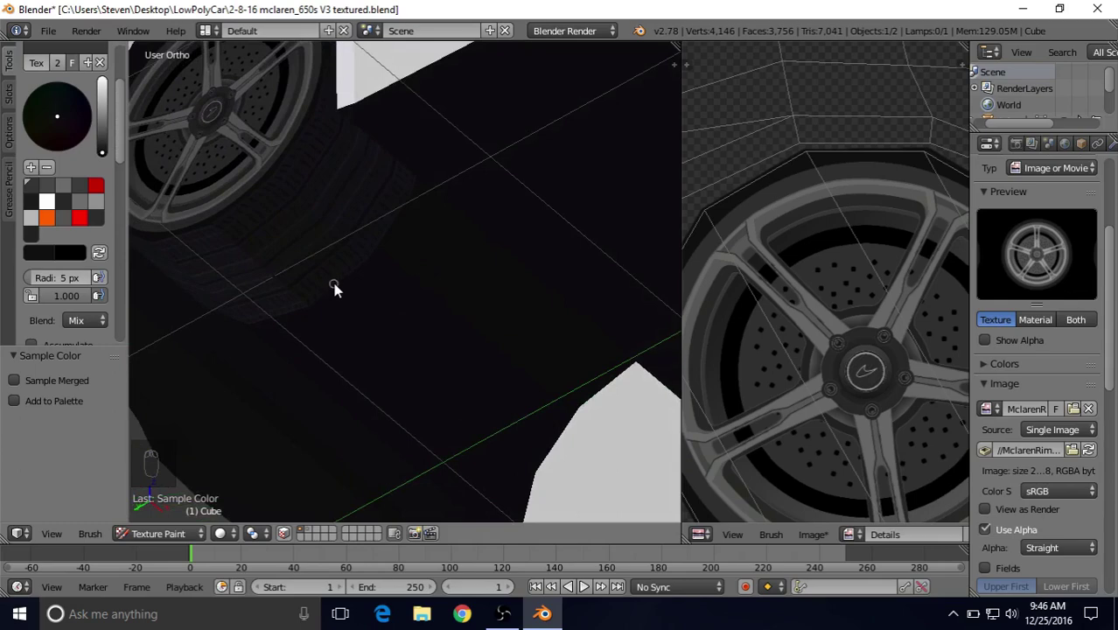
middle_drag(388, 289, 201, 280)
middle_drag(269, 305, 428, 299)
middle_drag(326, 238, 414, 303)
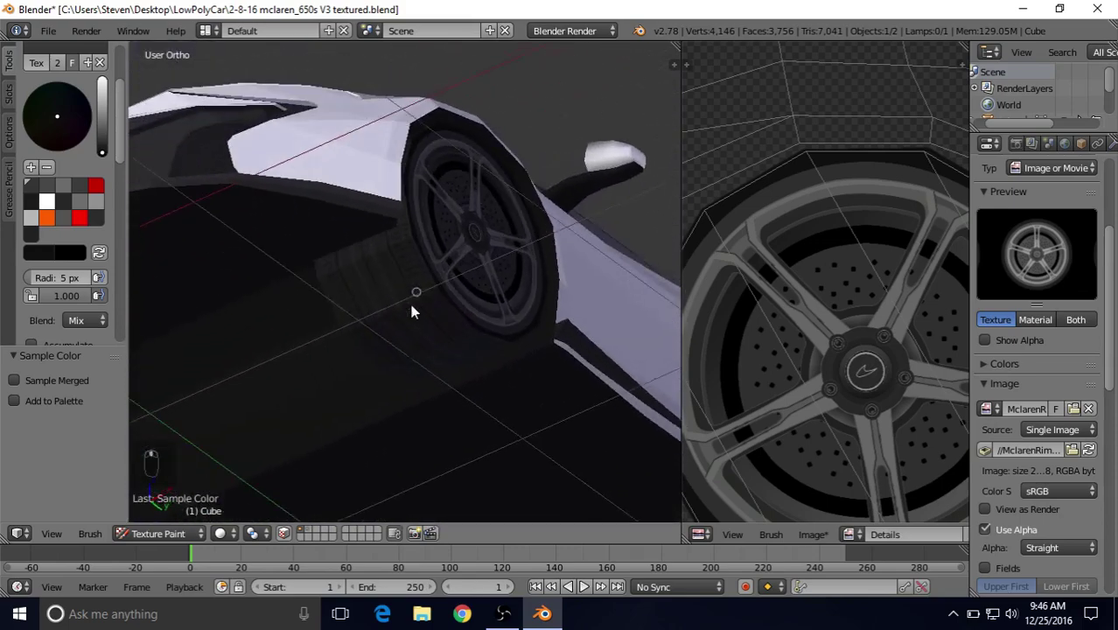
middle_drag(474, 218, 766, 187)
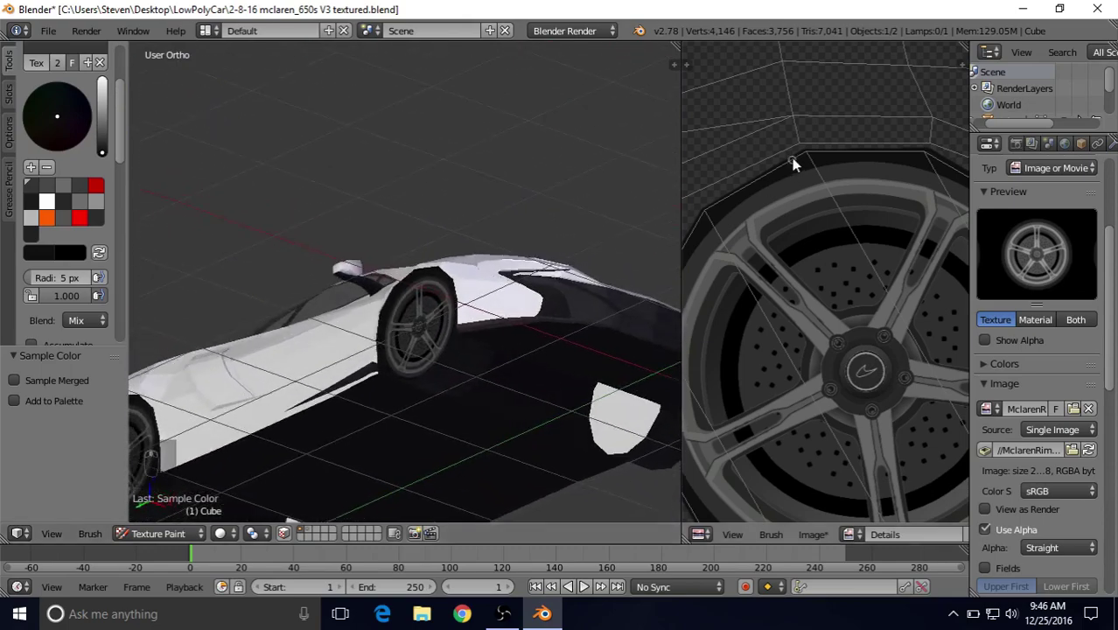
middle_drag(407, 306, 528, 244)
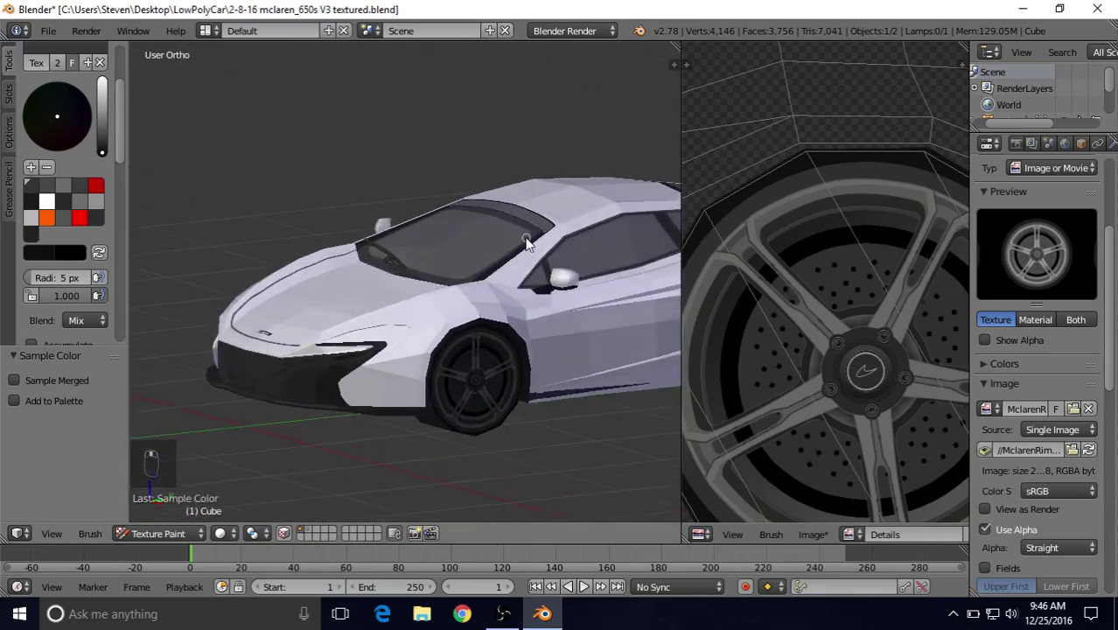
- Save the Details image as DetailsRedoTireTread2.png in the LowPolyCar folder and save the Blender file
click(810, 534)
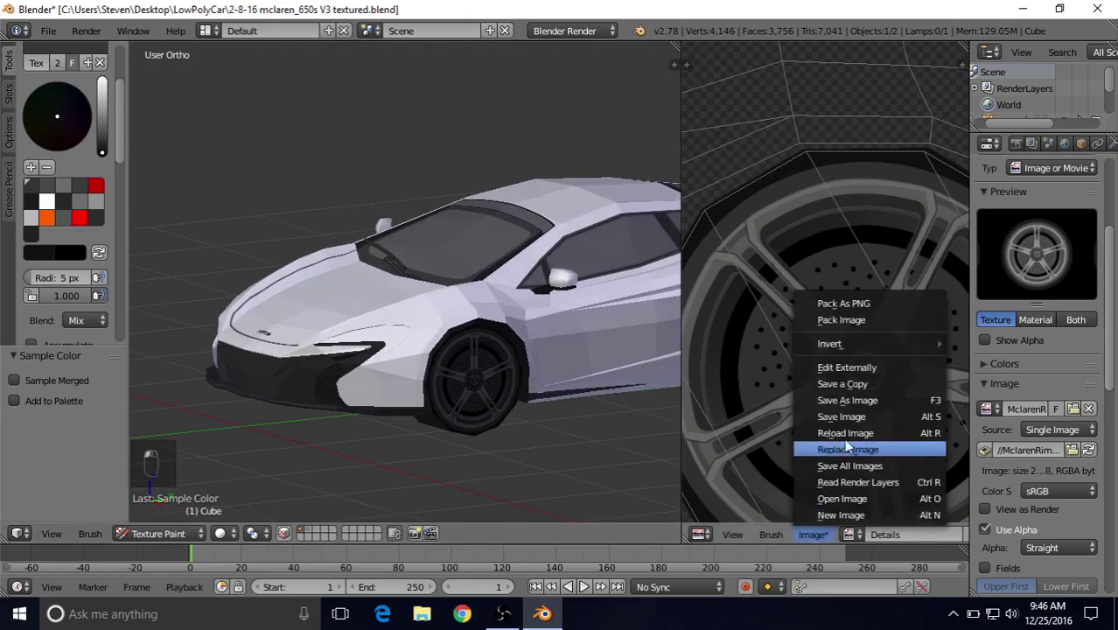
click(849, 400)
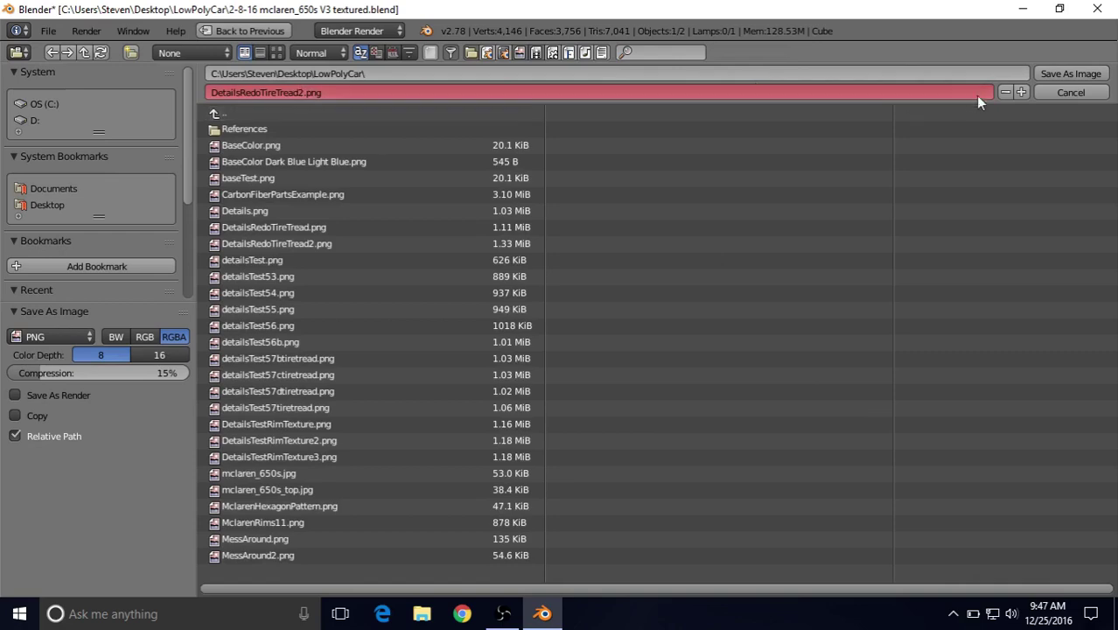
click(1046, 74)
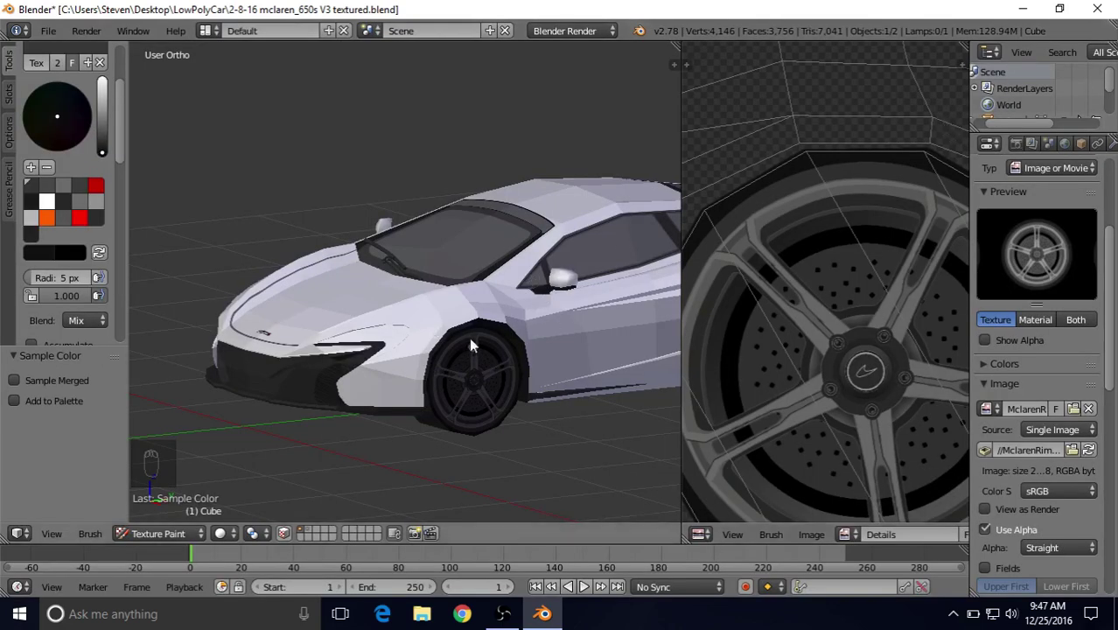
click(50, 32)
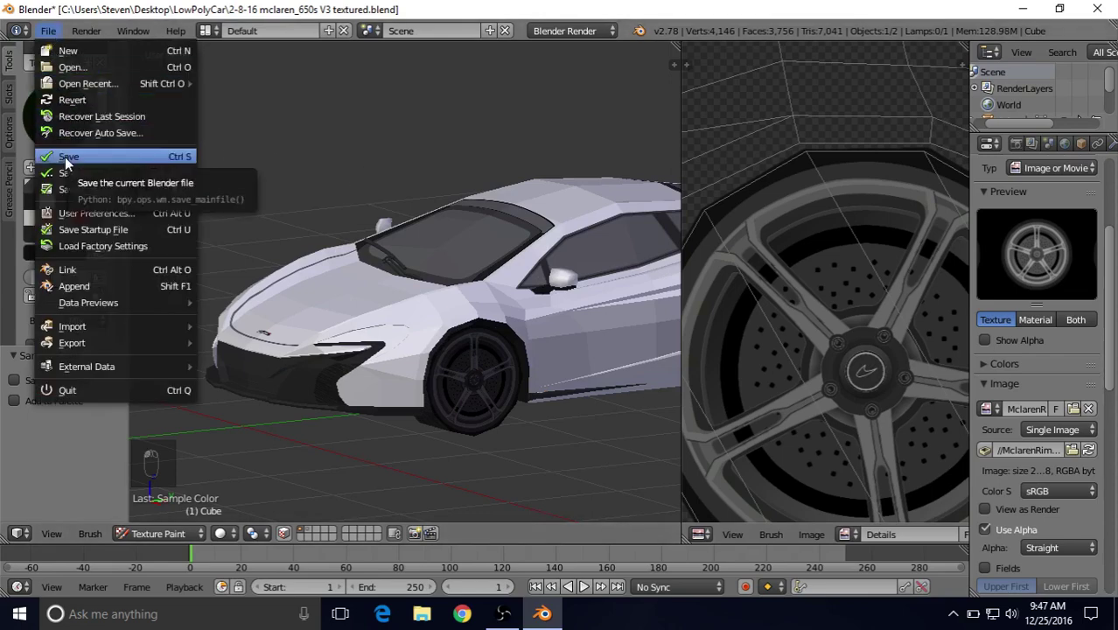